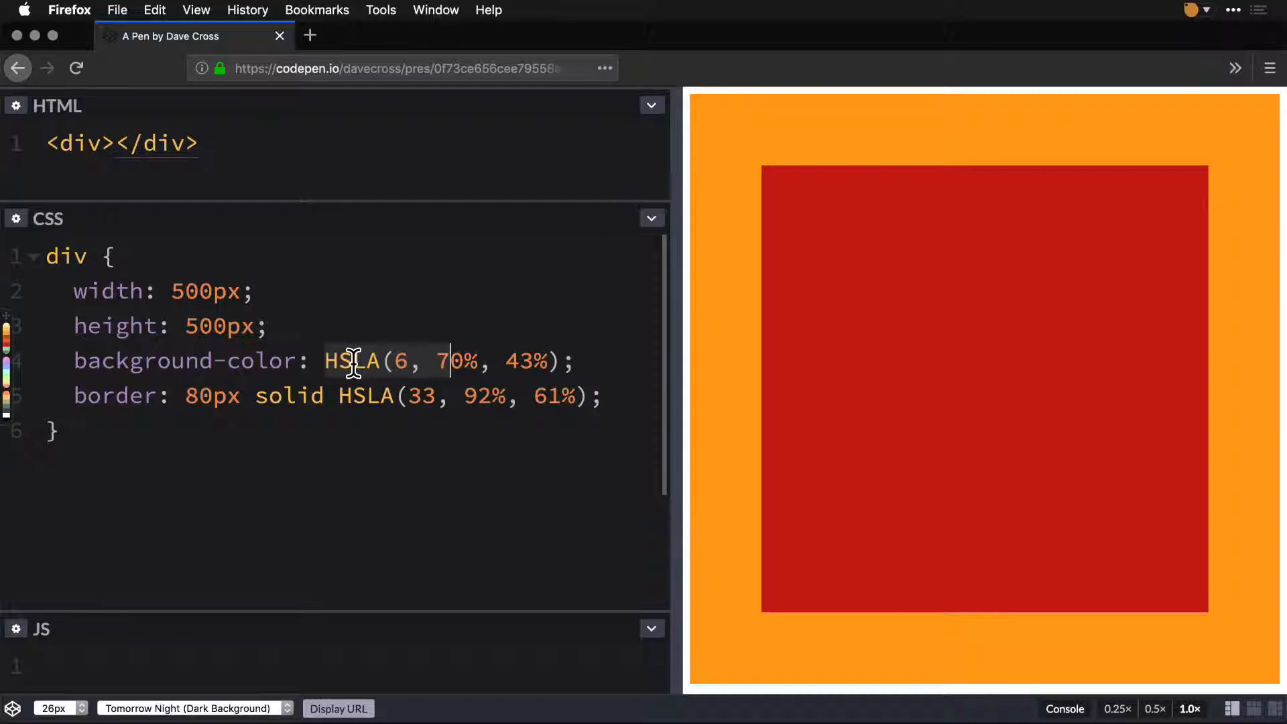
- Switch to the Sip color manager and open its custom format editor with a new format
{"action": "left_click", "coordinate": [607, 350]}
{"action": "left_click", "coordinate": [1206, 12]}
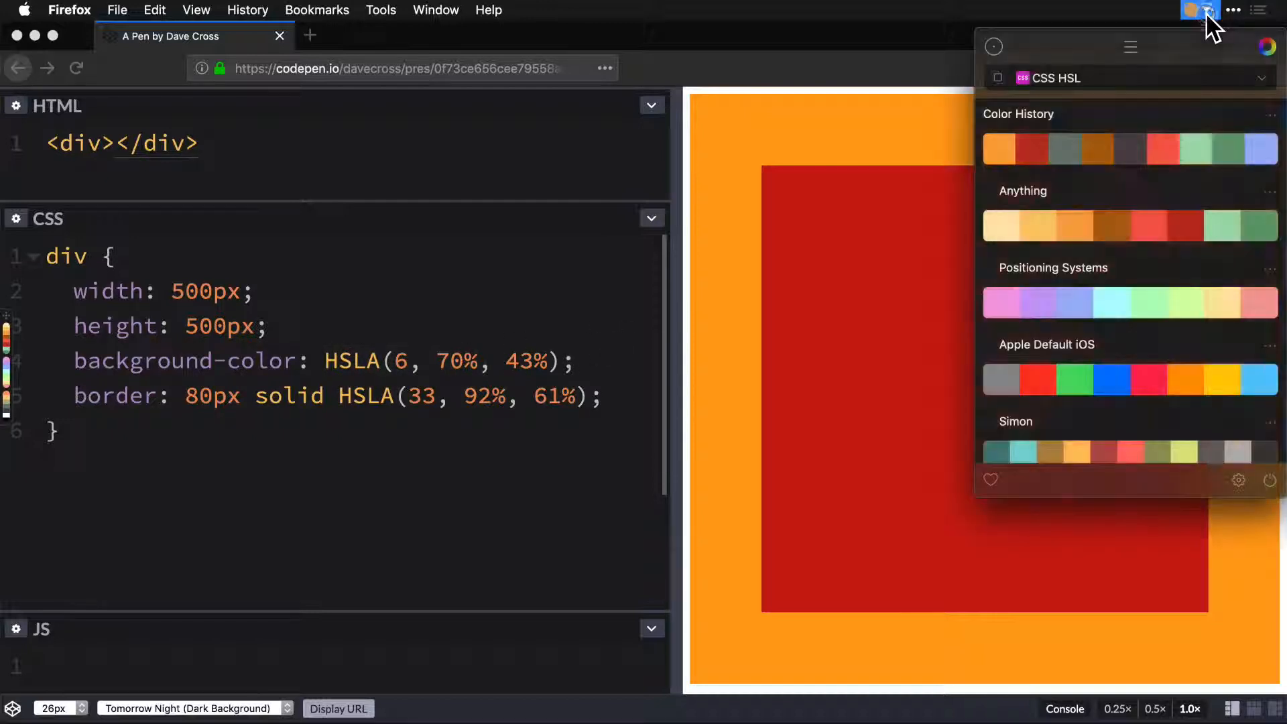
{"action": "left_click", "coordinate": [1130, 46]}
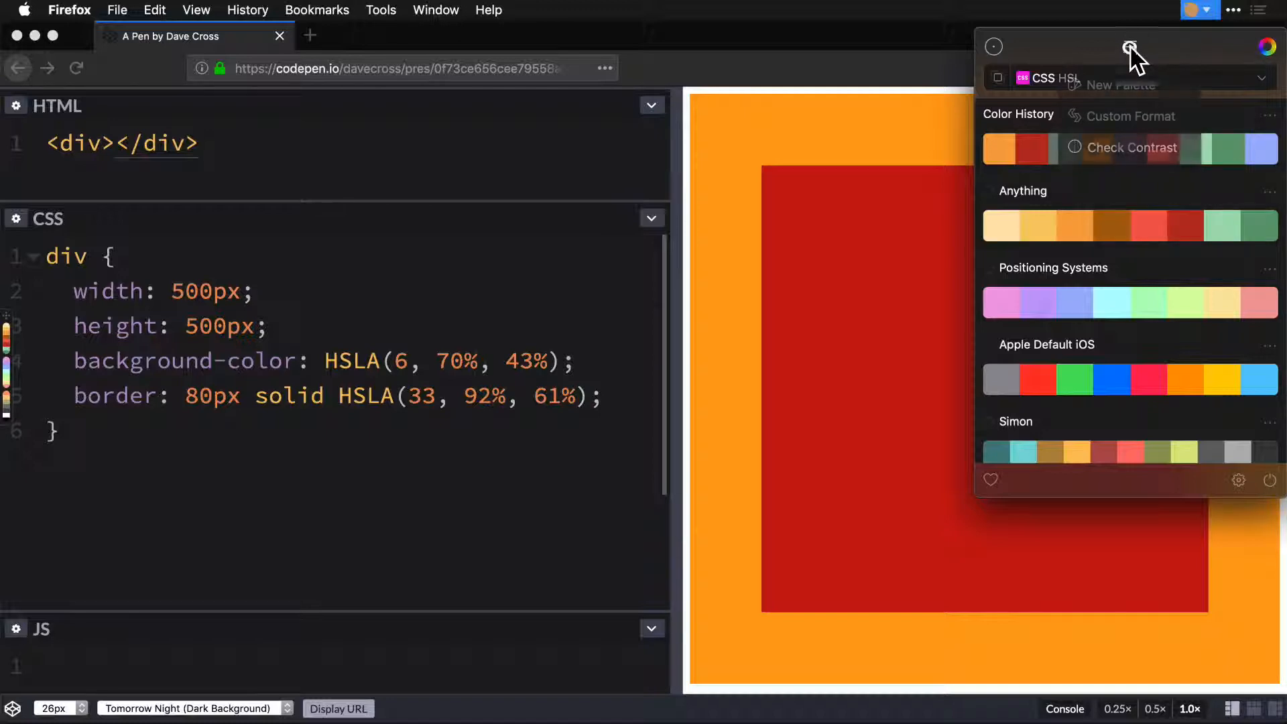
{"action": "left_click", "coordinate": [1128, 119]}
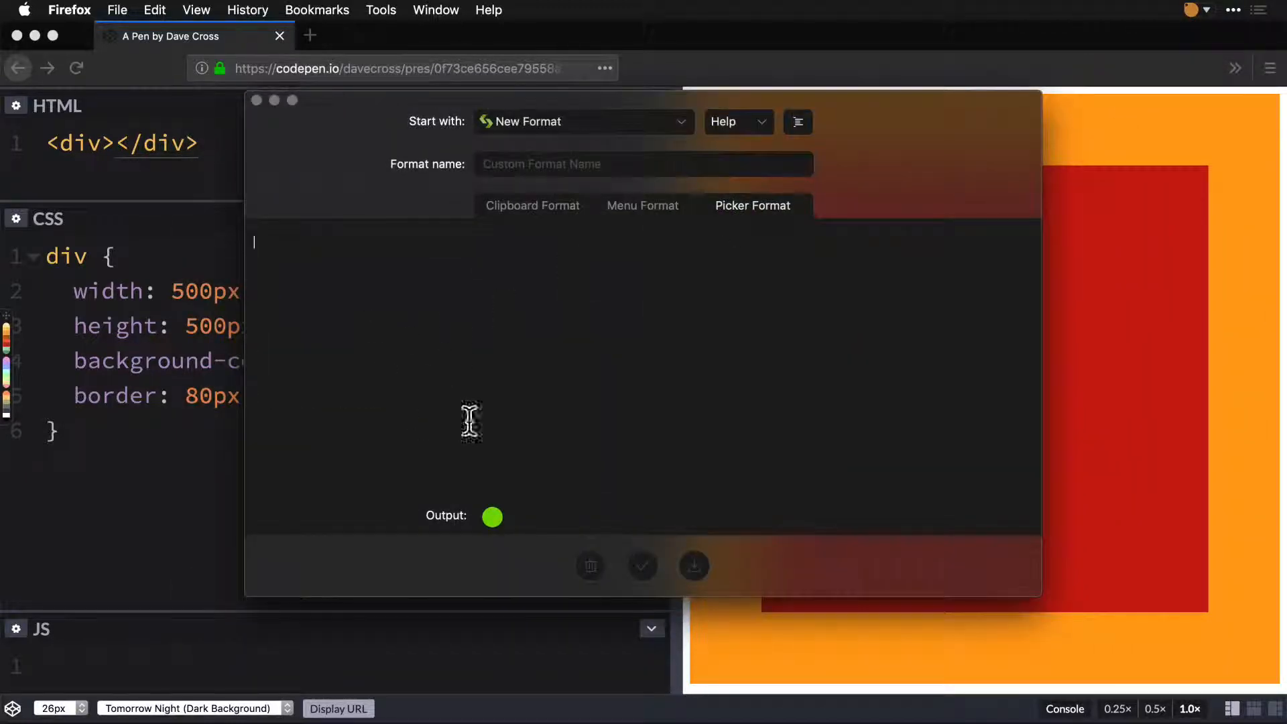
- Look through the Clipboard, Menu and Picker formats of the new custom format
{"action": "left_click", "coordinate": [521, 208]}
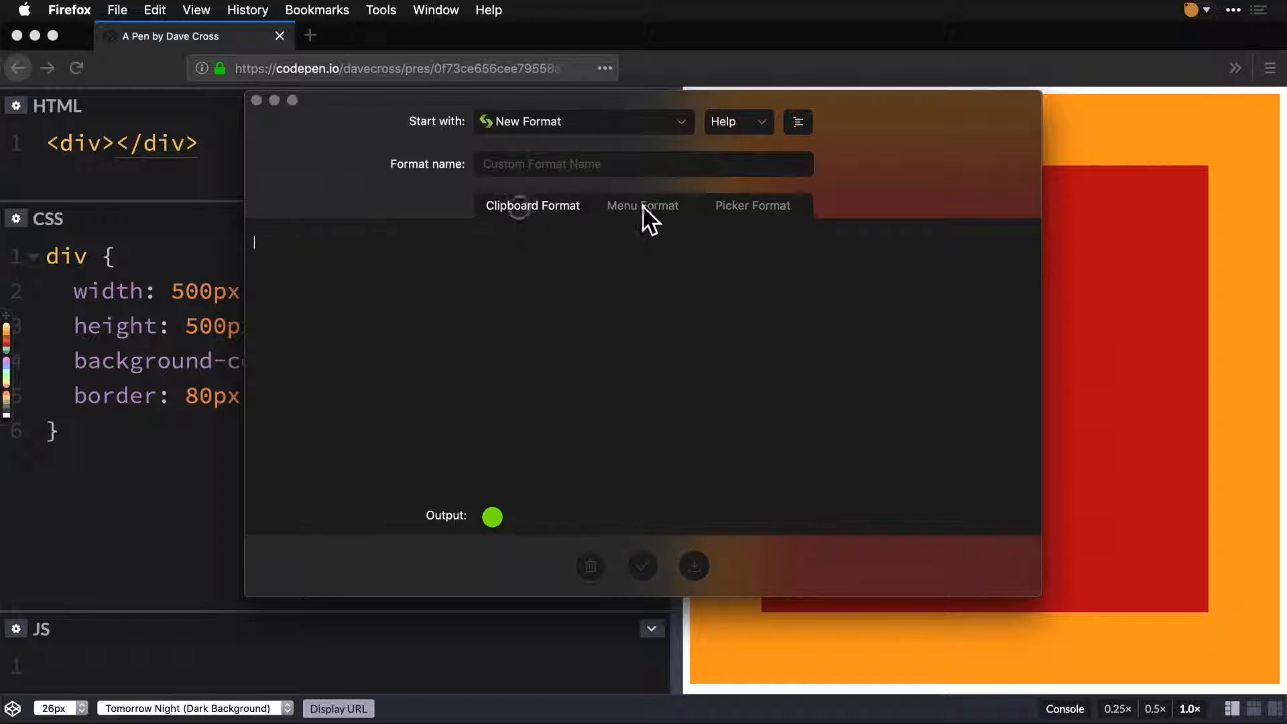
{"action": "left_click", "coordinate": [644, 209]}
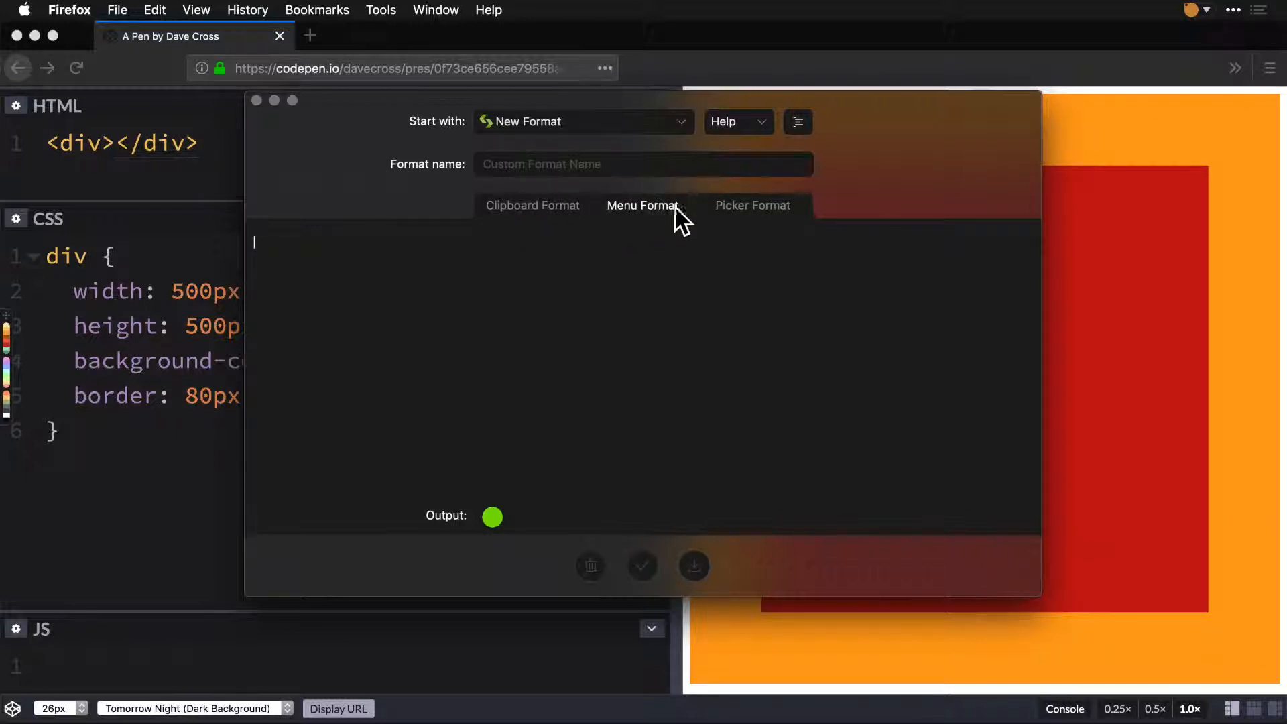
{"action": "left_click", "coordinate": [759, 207]}
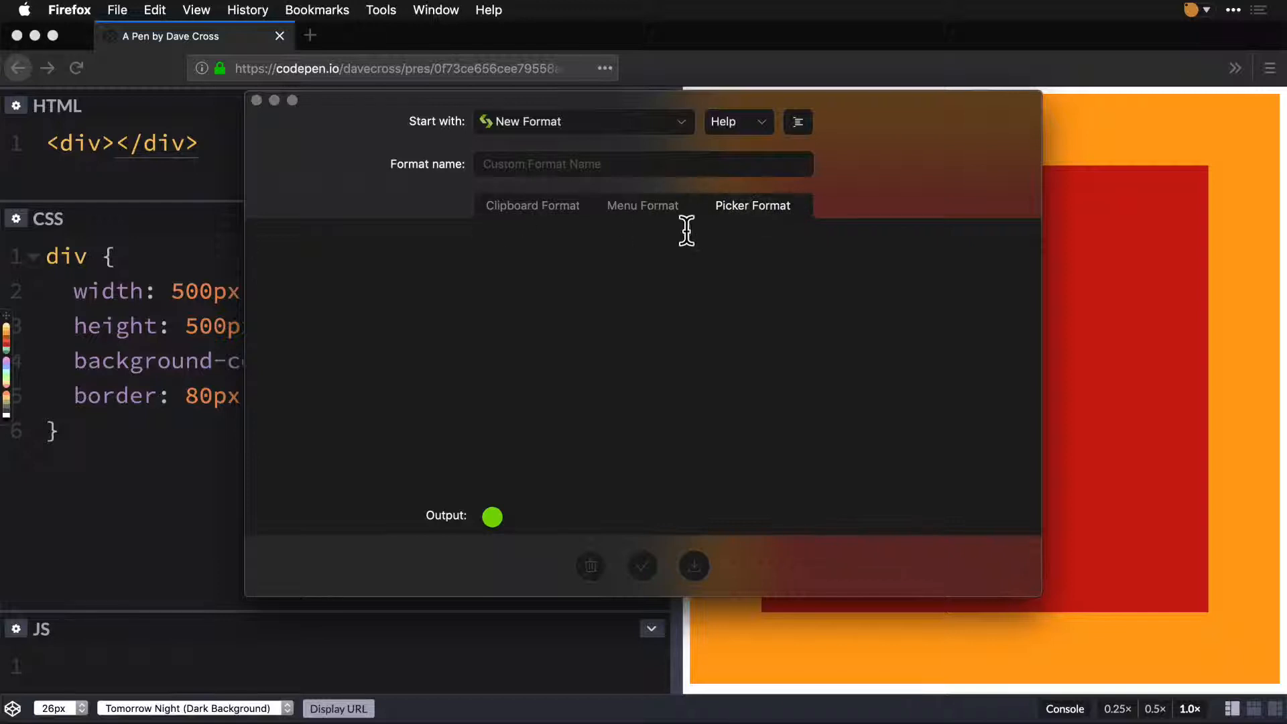
- Examine where color formats are used: the Anything palette's share options, its color list and the on-screen color picker
{"action": "left_click", "coordinate": [1204, 11]}
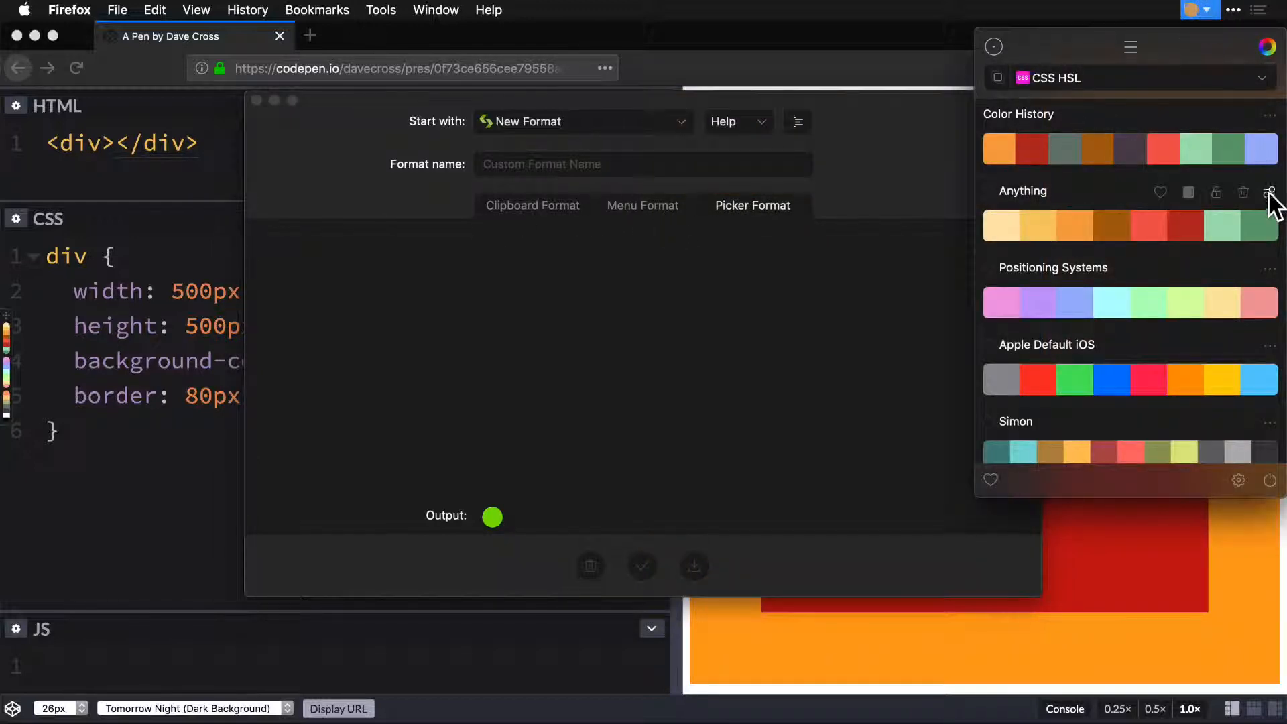
{"action": "left_click", "coordinate": [1268, 193]}
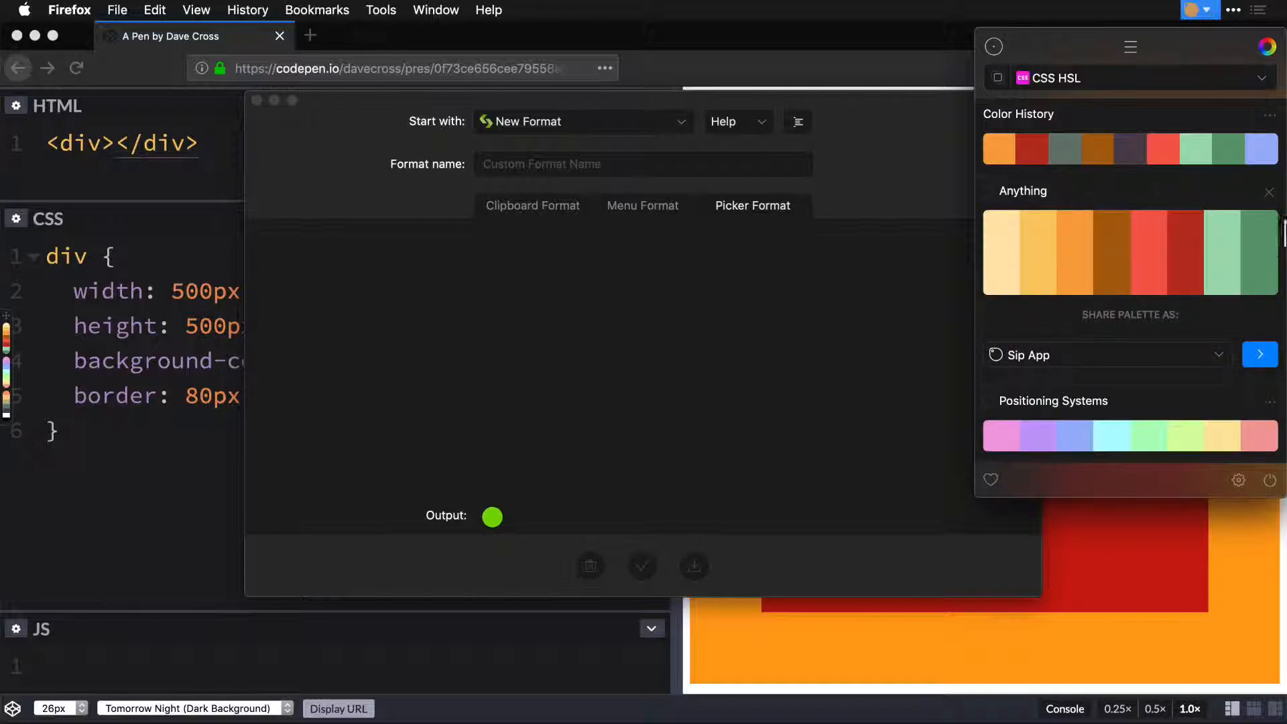
{"action": "left_click", "coordinate": [1268, 194]}
{"action": "left_click", "coordinate": [1033, 191]}
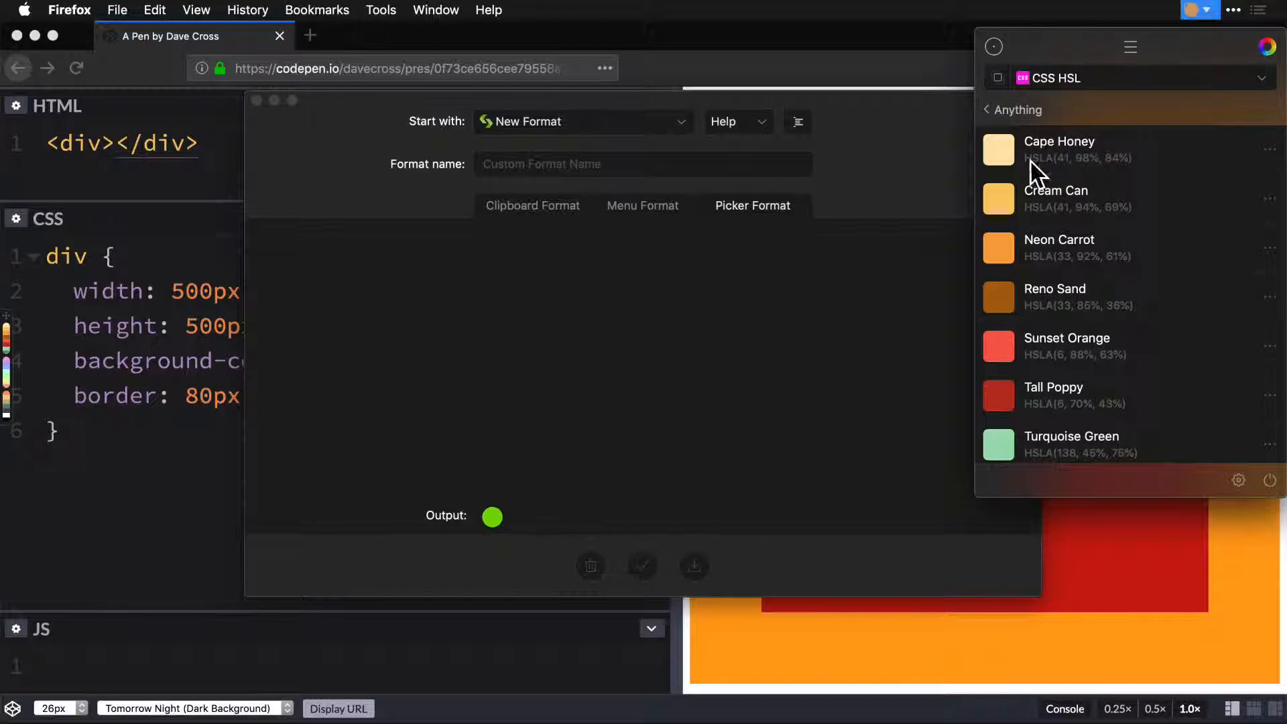
{"action": "left_click", "coordinate": [796, 310]}
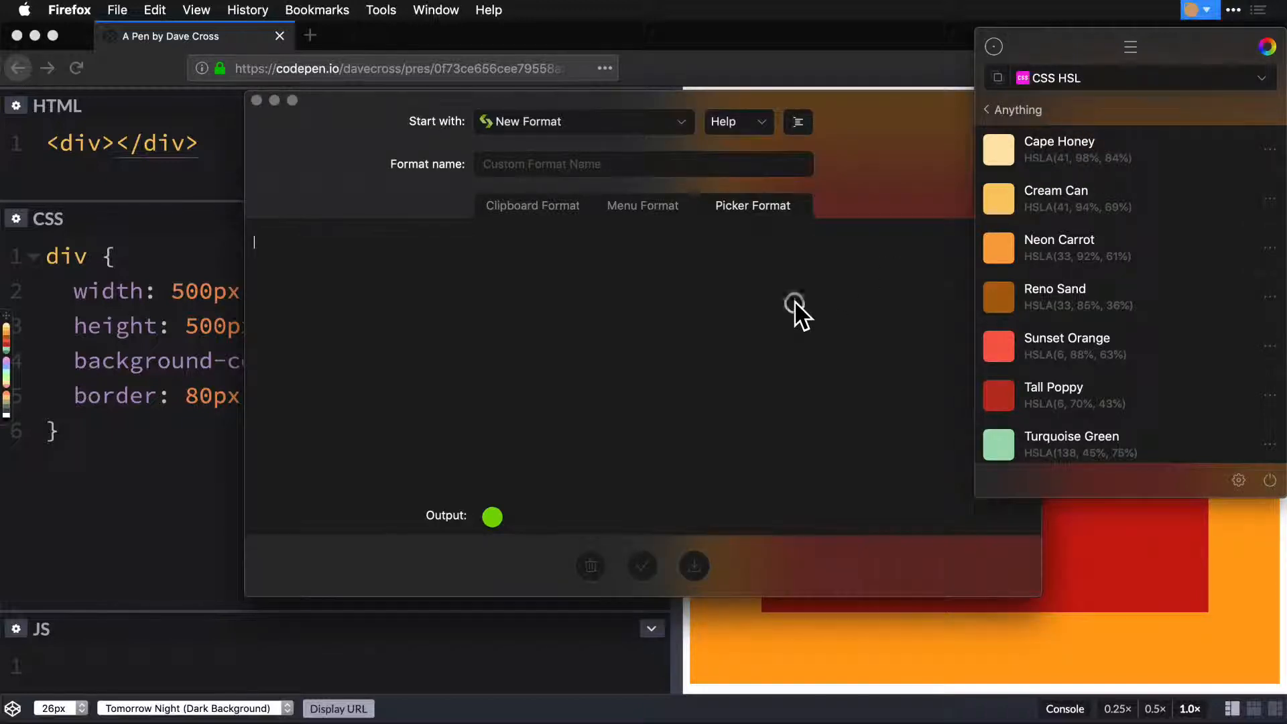
{"action": "key", "text": "ctrl+alt+super+p"}
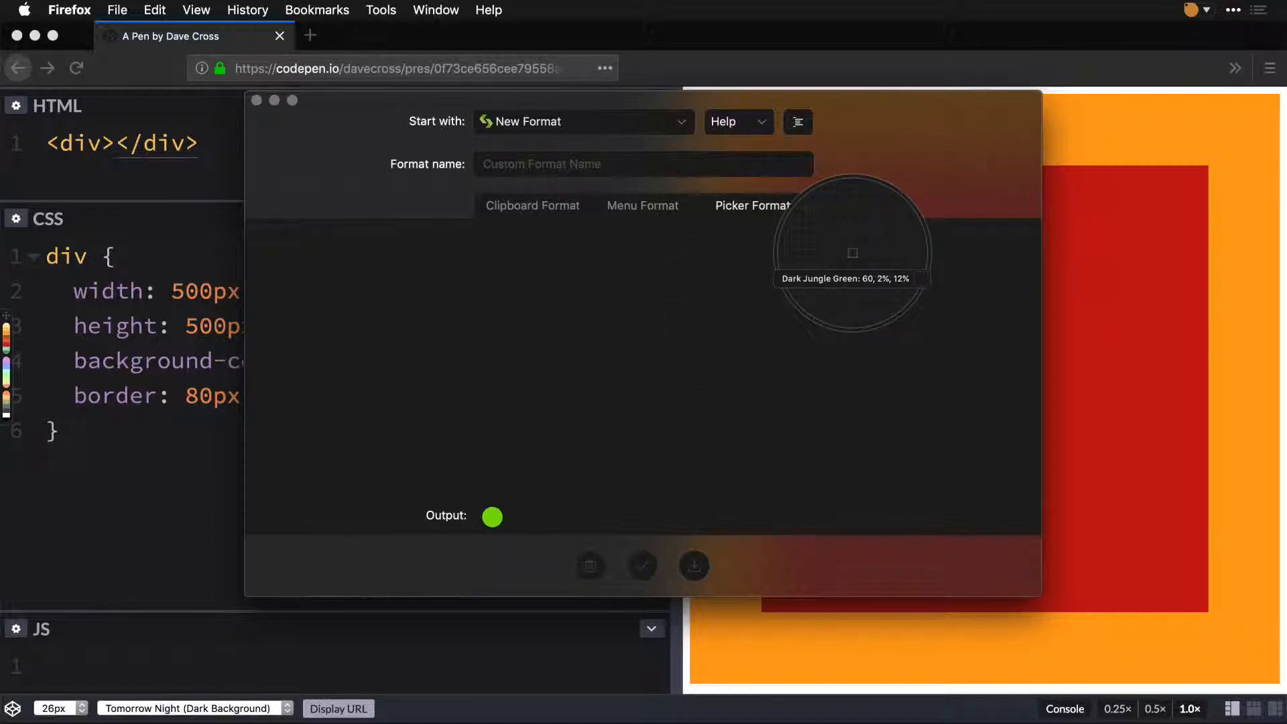
{"action": "key", "text": "Escape"}
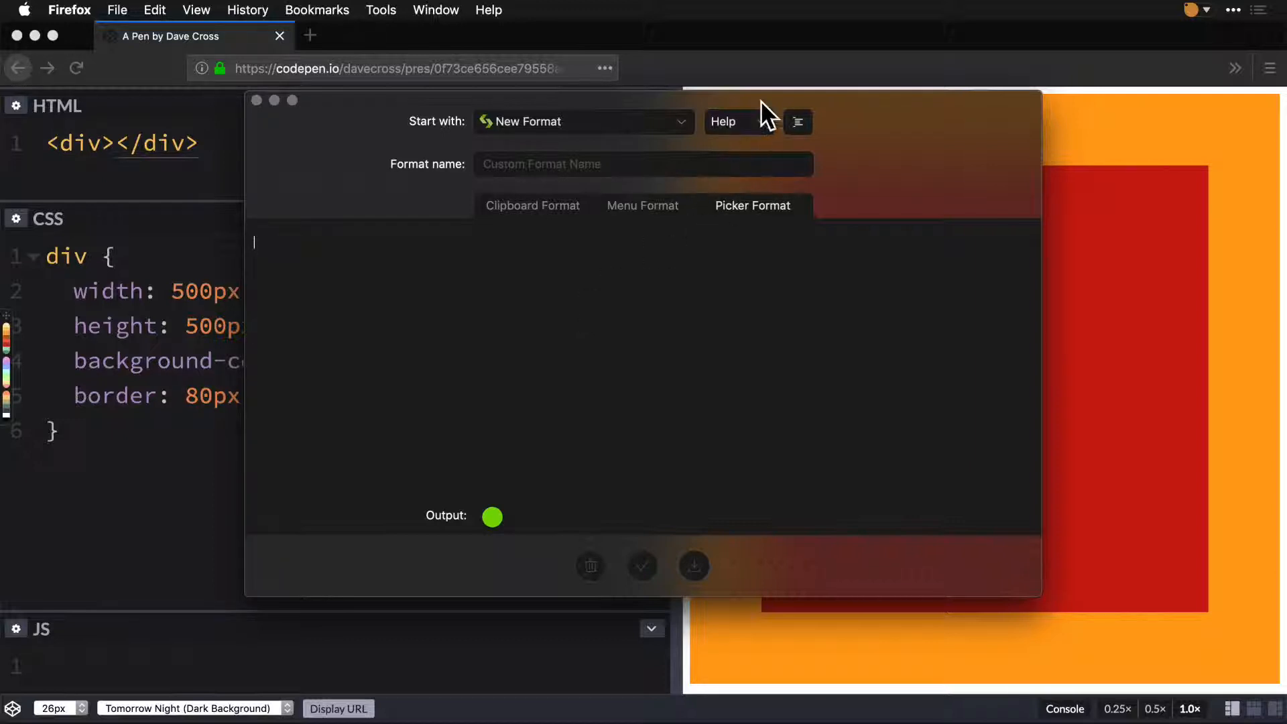
- Copy the Concat function template from the built-in help and insert it into the empty Picker Format
{"action": "left_click", "coordinate": [763, 124]}
{"action": "mouse_move", "coordinate": [747, 145]}
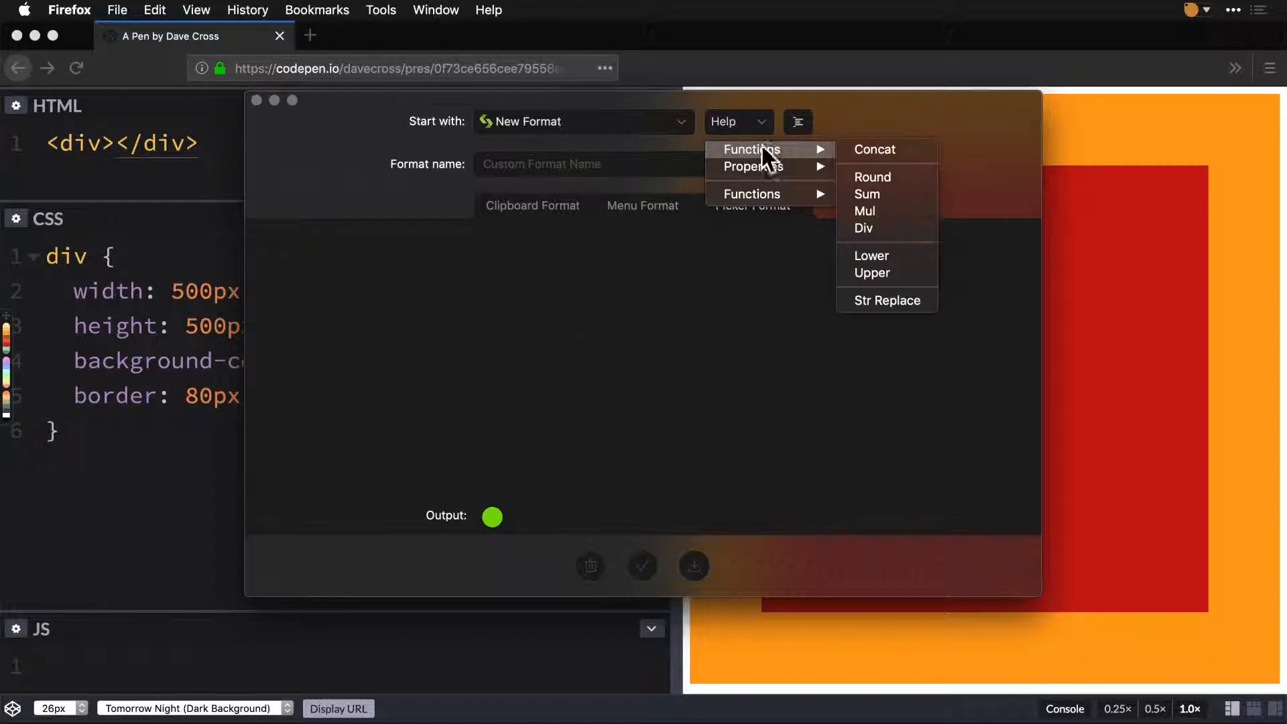
{"action": "left_click", "coordinate": [879, 147]}
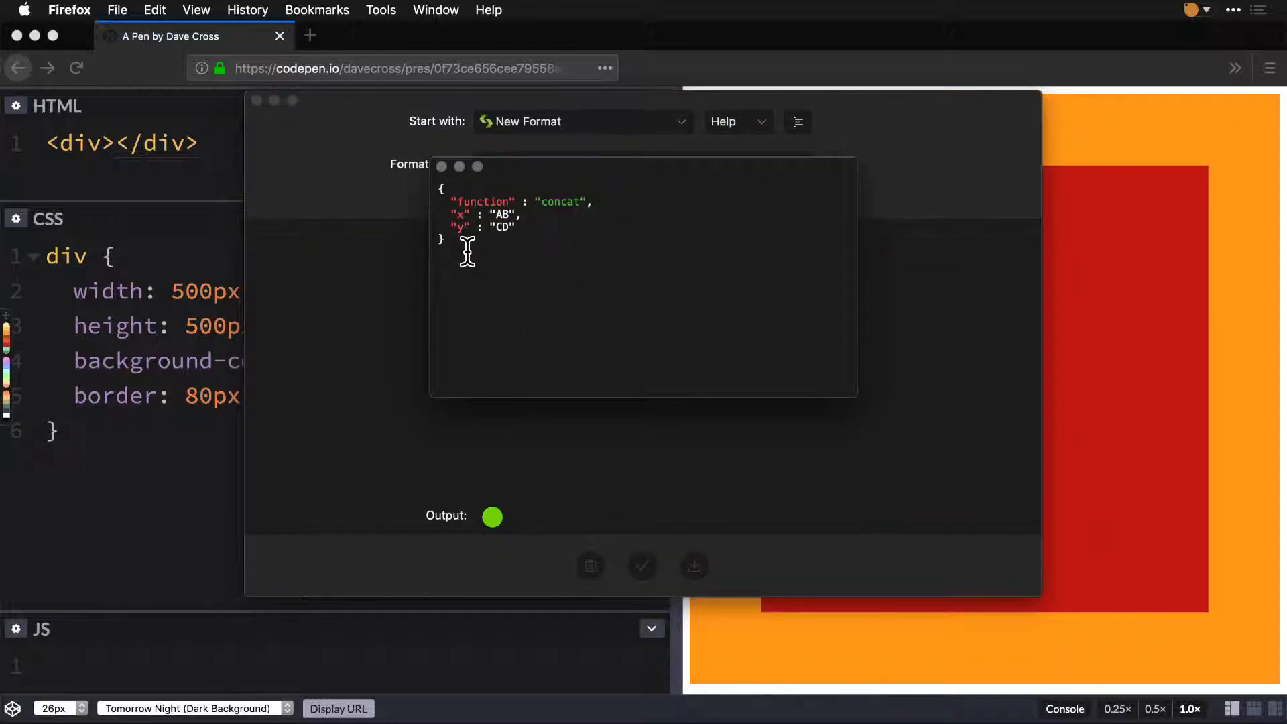
{"action": "left_click_drag", "start_coordinate": [460, 239], "coordinate": [419, 178]}
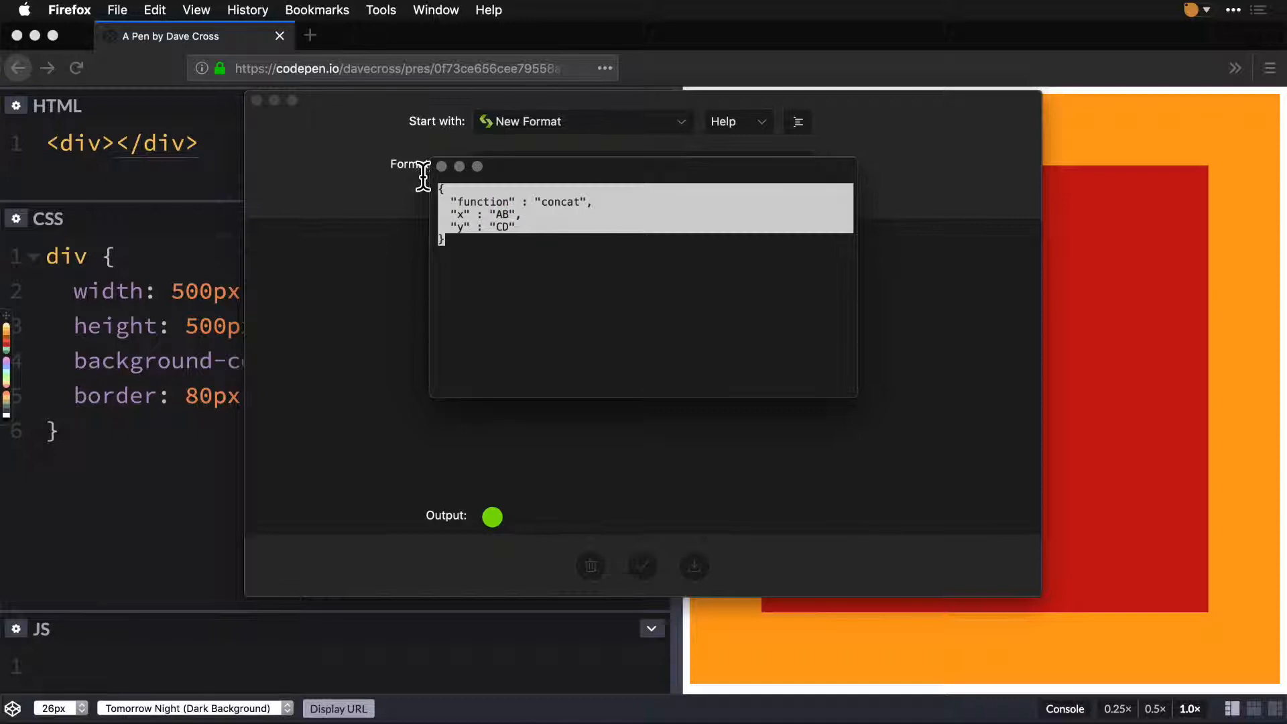
{"action": "key", "text": "super+c"}
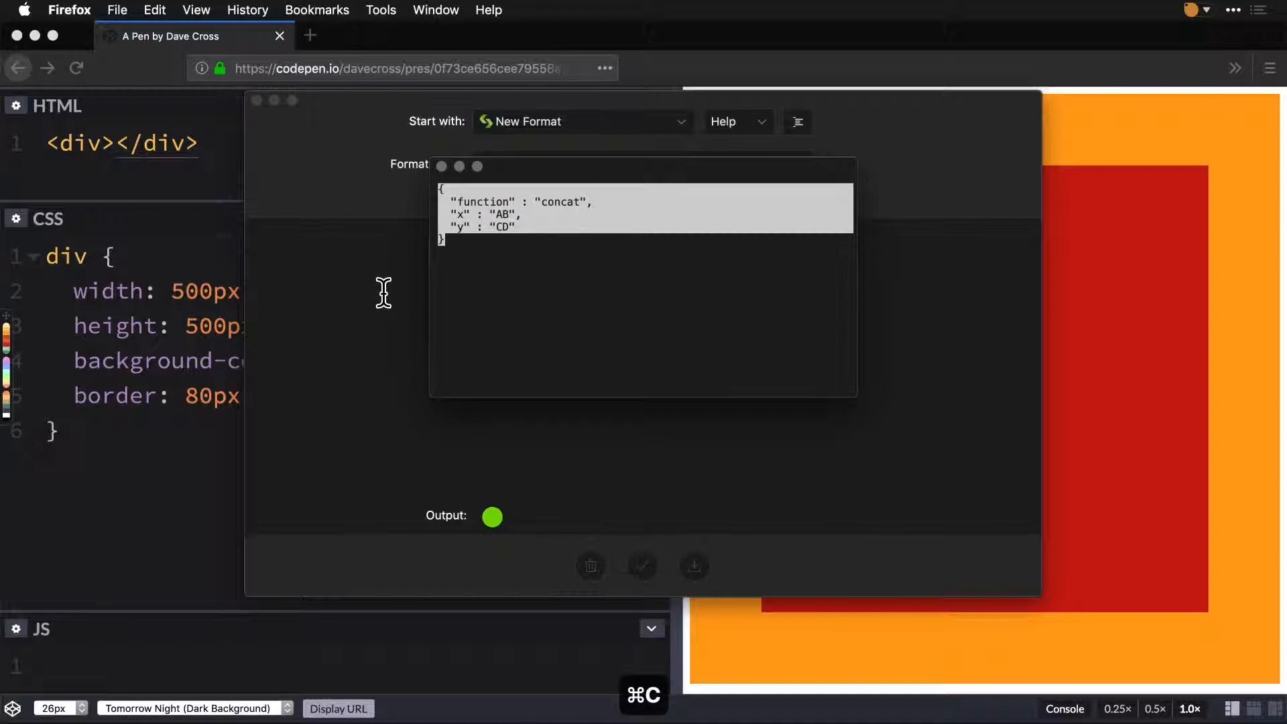
{"action": "left_click", "coordinate": [441, 166]}
{"action": "key", "text": "super+v"}
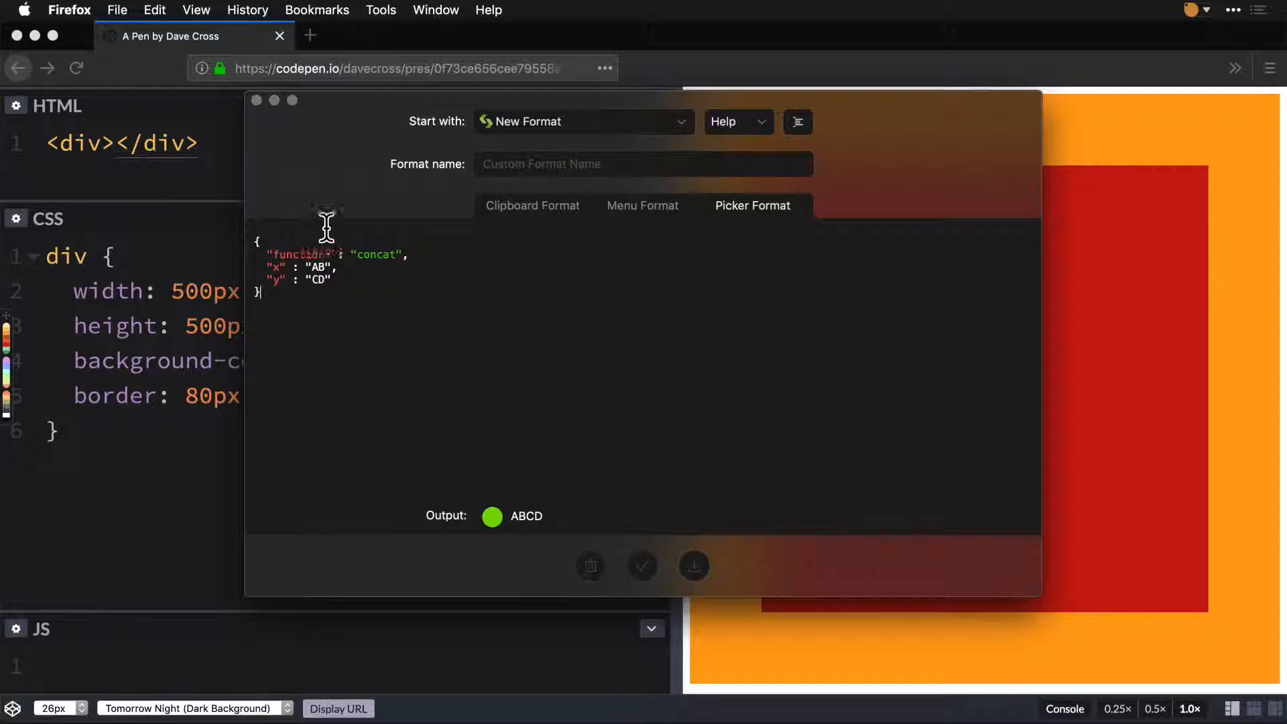
- Replace the concat function's x value with the Name property followed by a colon and a space, "[name]: "
{"action": "left_click", "coordinate": [760, 122]}
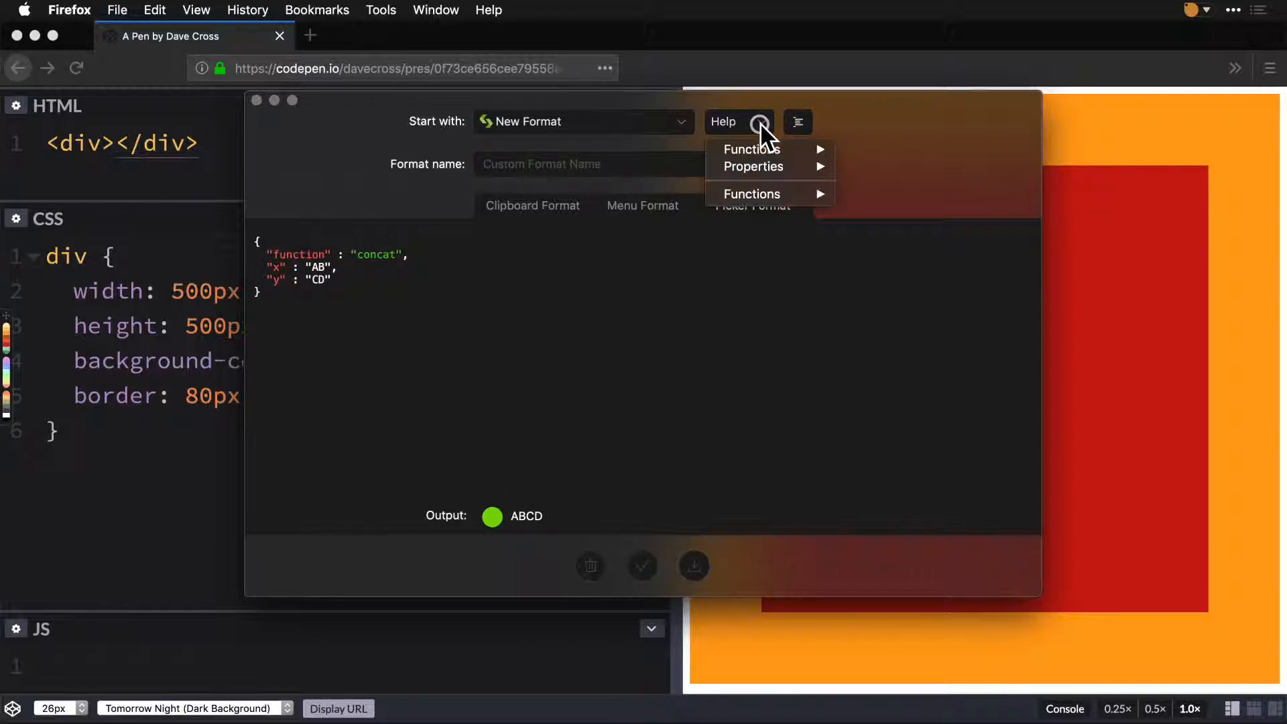
{"action": "mouse_move", "coordinate": [817, 176]}
{"action": "left_click", "coordinate": [872, 168]}
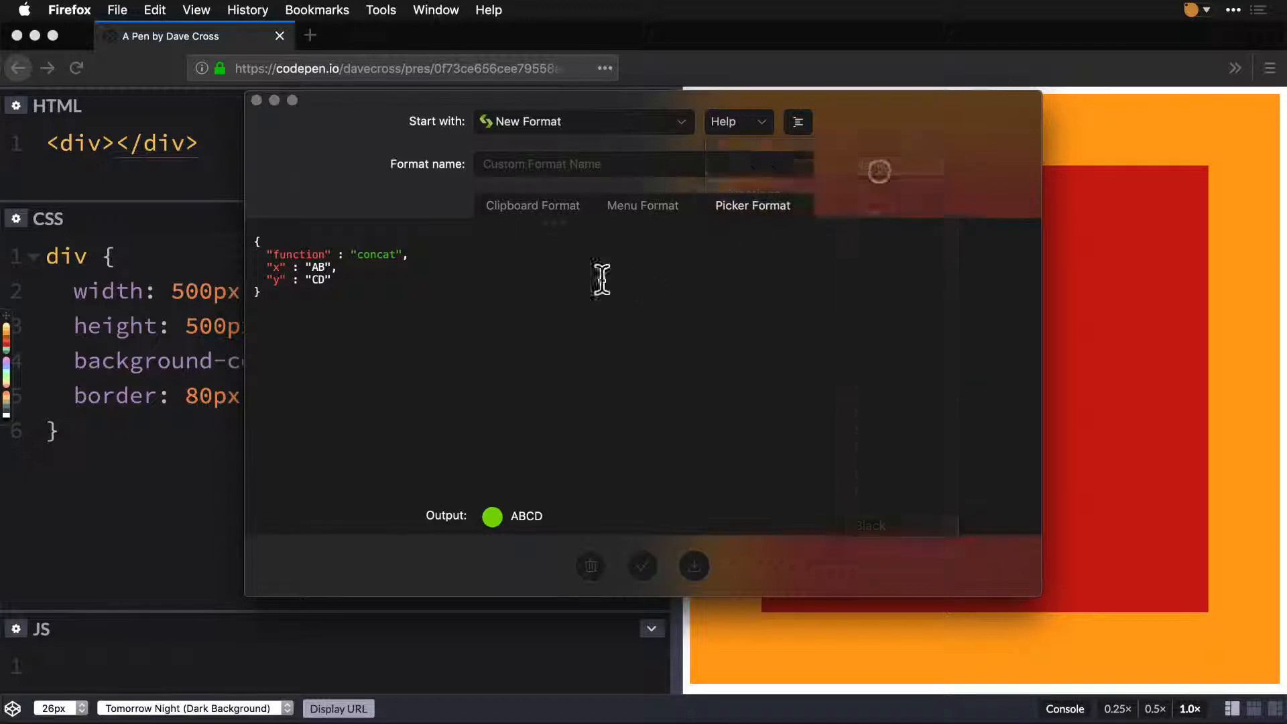
{"action": "key", "text": "super+a"}
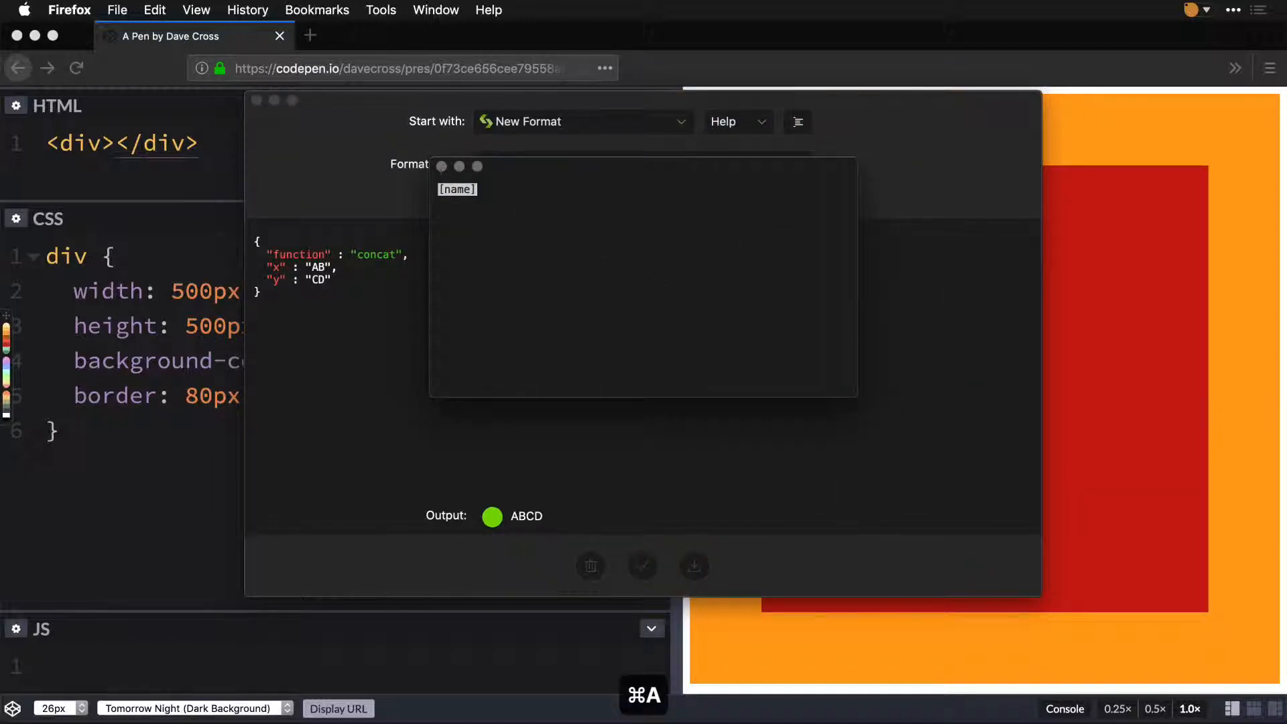
{"action": "key", "text": "super+c"}
{"action": "left_click", "coordinate": [441, 166]}
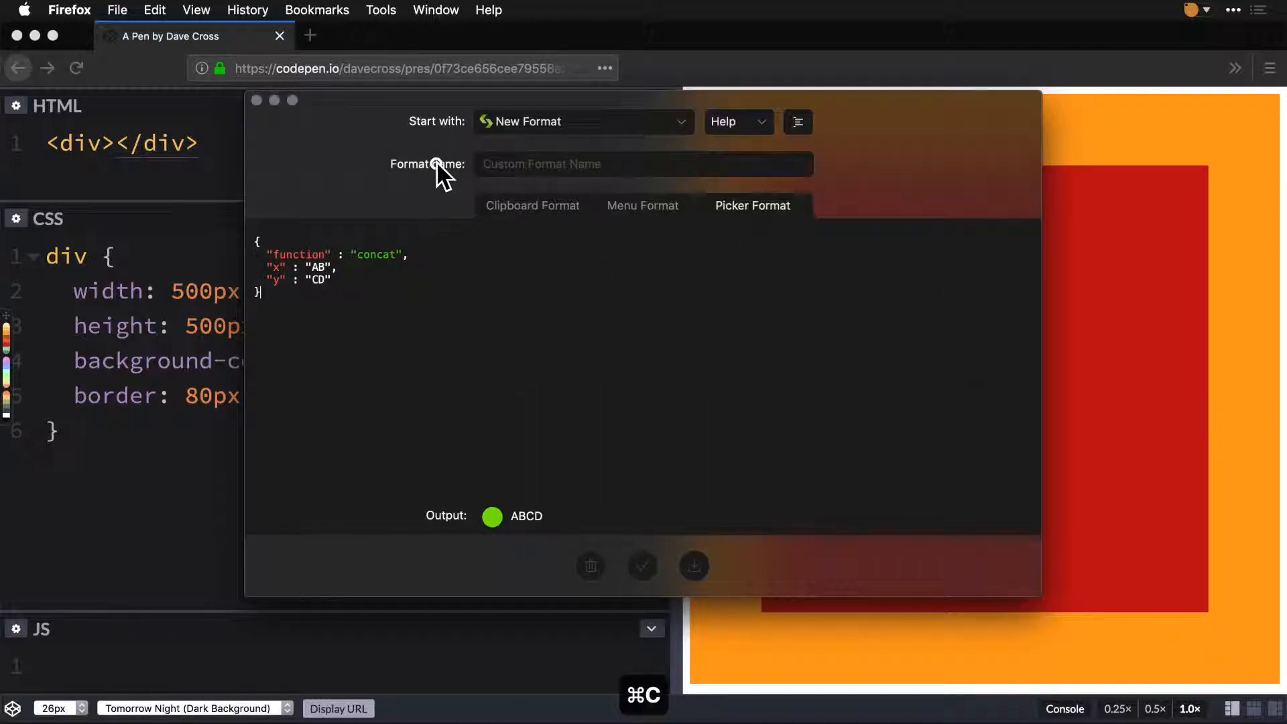
{"action": "double_click", "coordinate": [315, 267]}
{"action": "key", "text": "shift+Right"}
{"action": "key", "text": "shift+Right"}
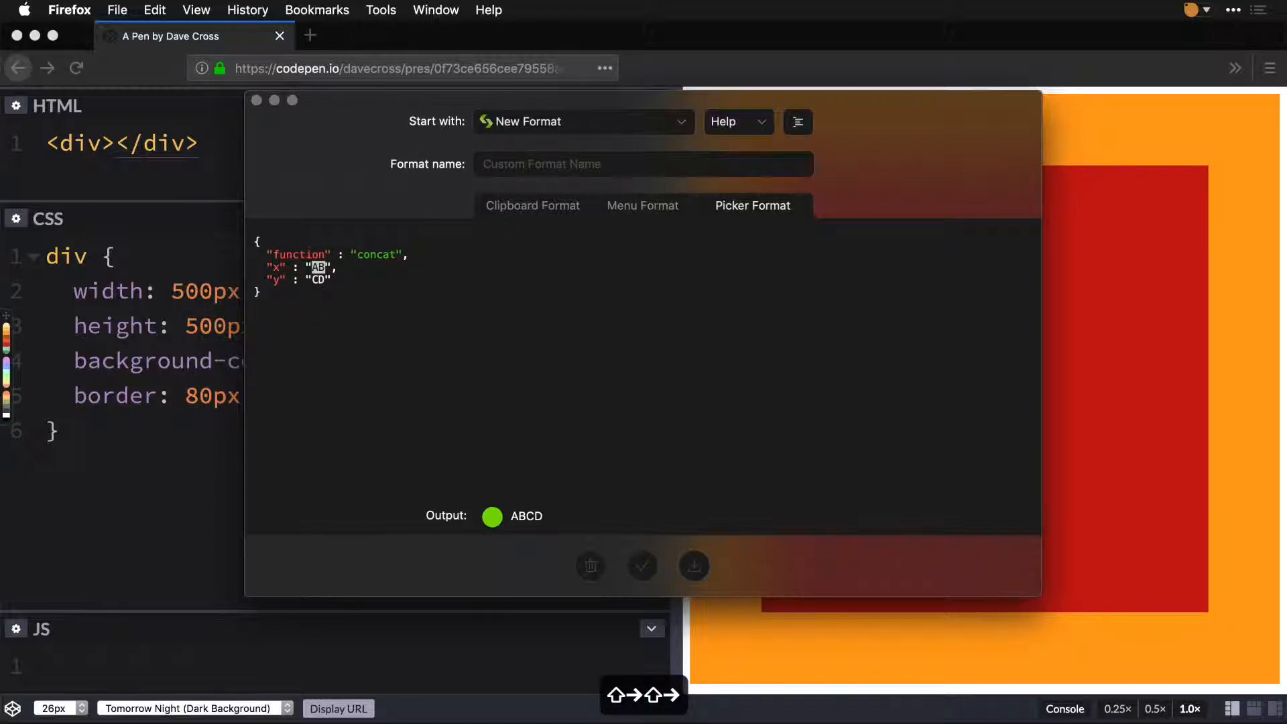
{"action": "key", "text": "super+v"}
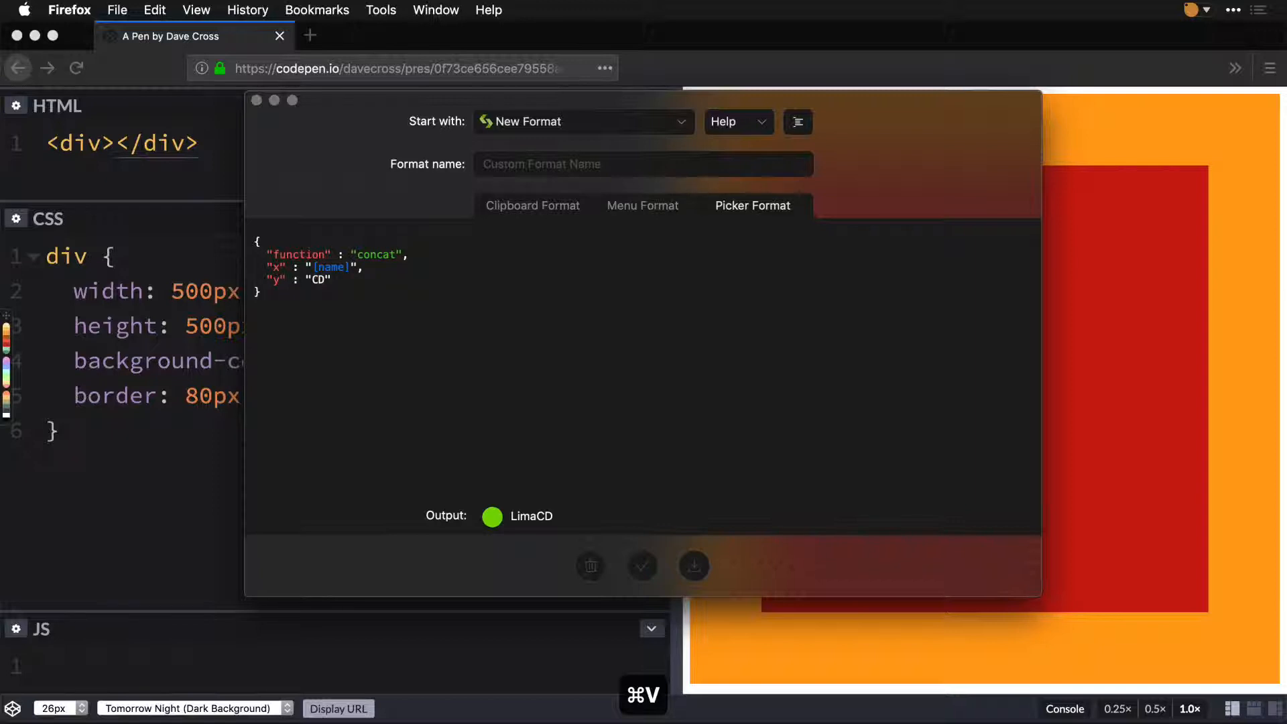
{"action": "type", "text": ":"}
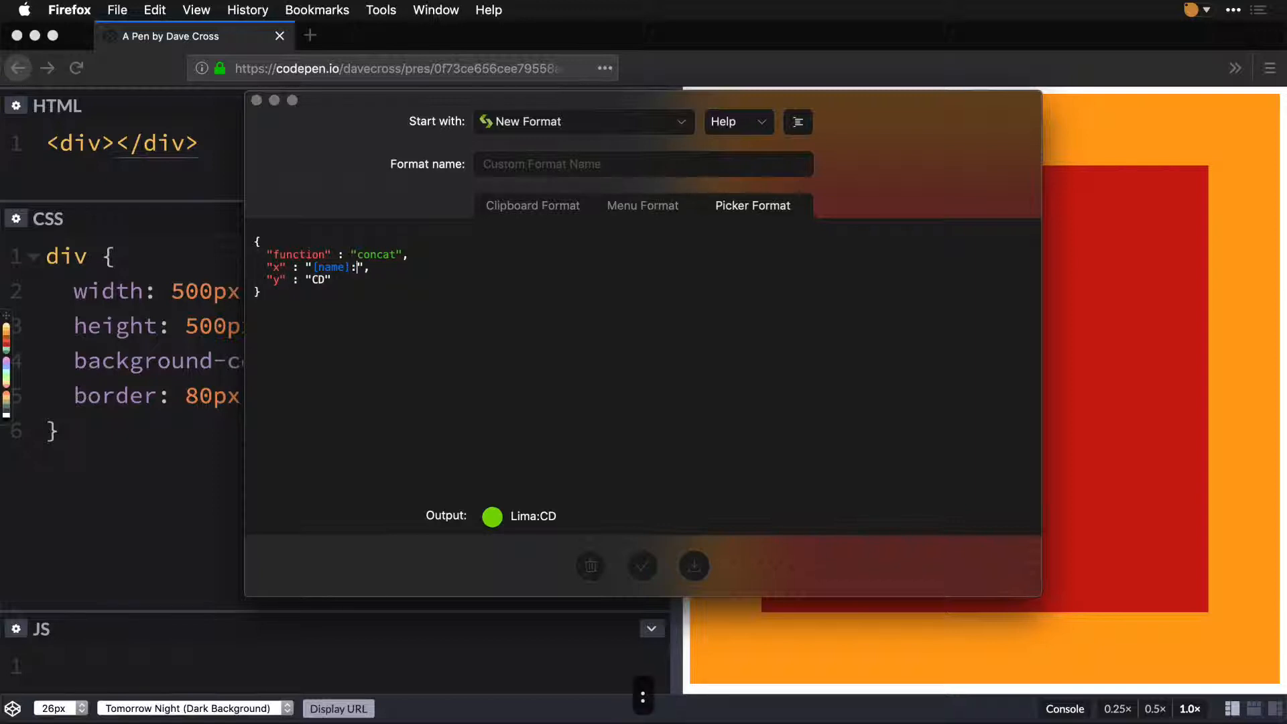
- Replace the concat function's y value with a hash sign and the Hex Green property, "#hex[green]"
{"action": "left_click", "coordinate": [311, 280]}
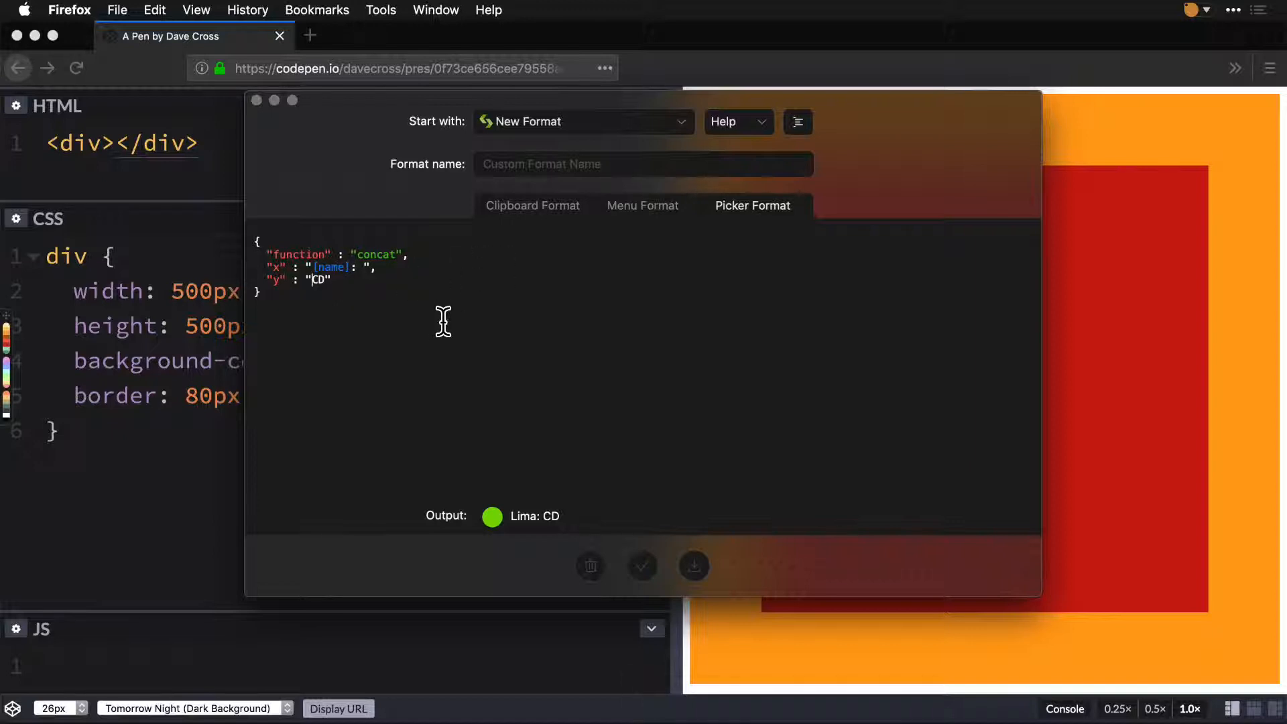
{"action": "left_click", "coordinate": [758, 121]}
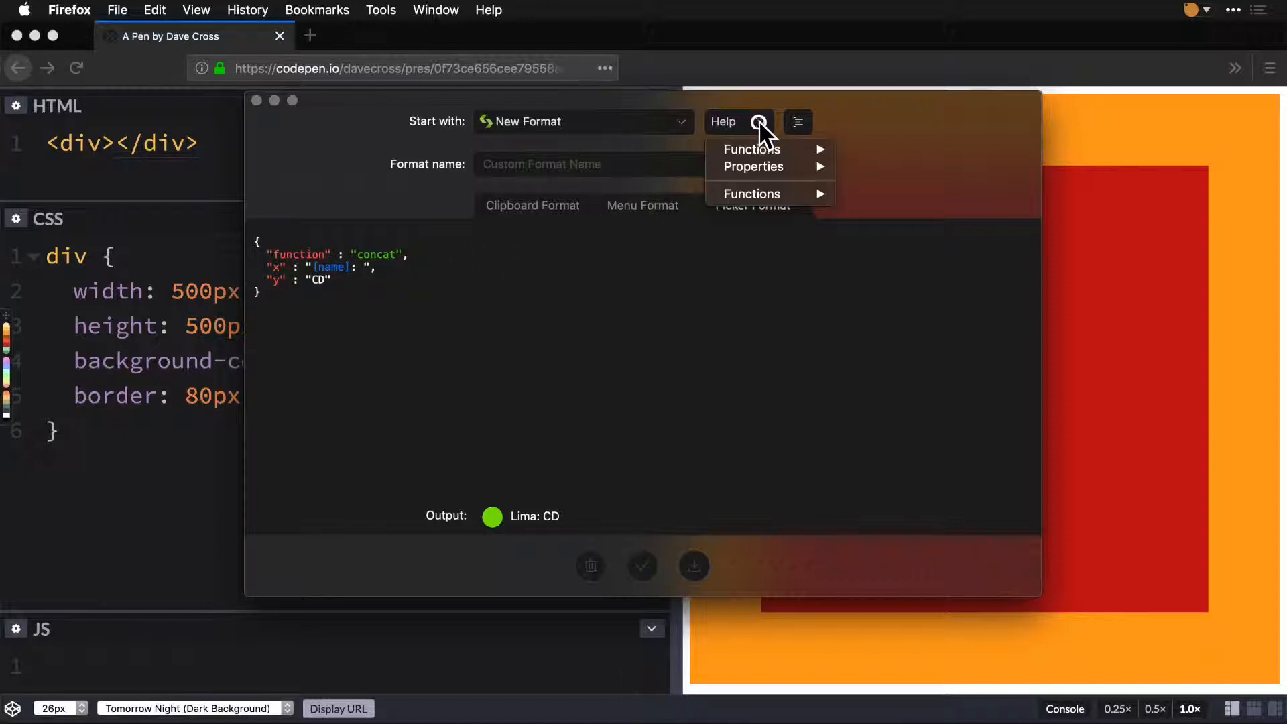
{"action": "mouse_move", "coordinate": [768, 168]}
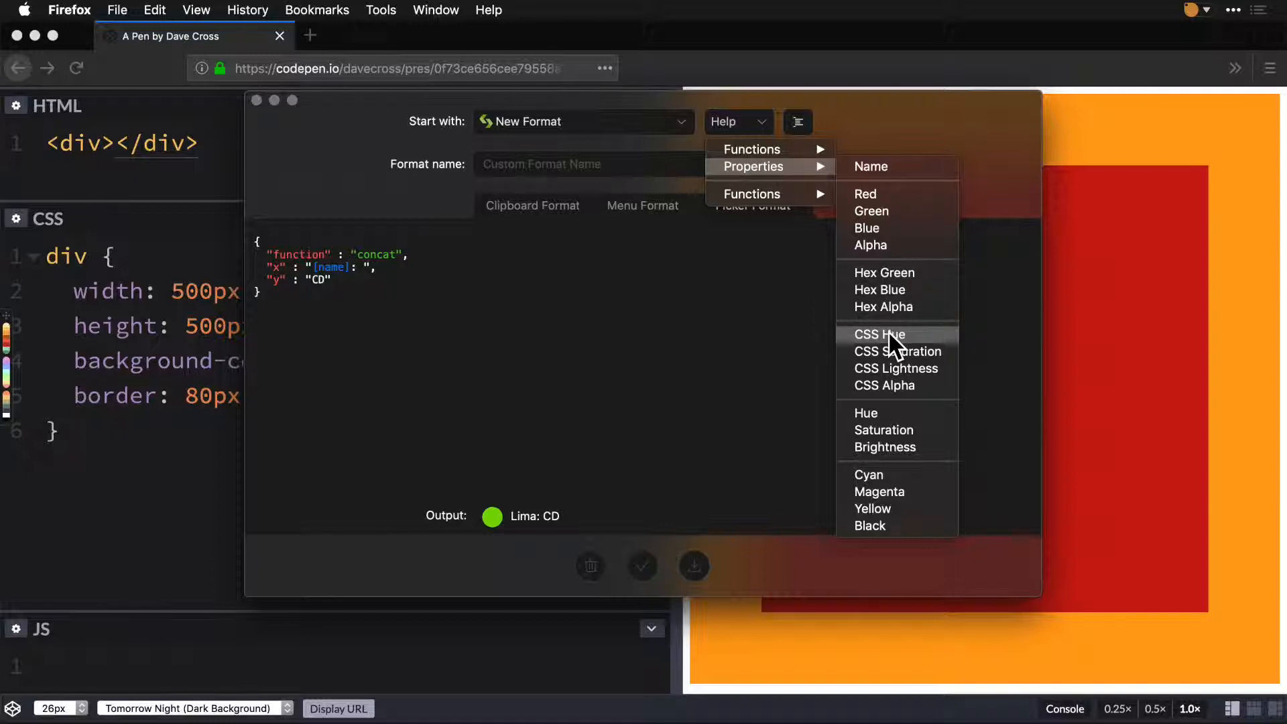
{"action": "left_click", "coordinate": [889, 272]}
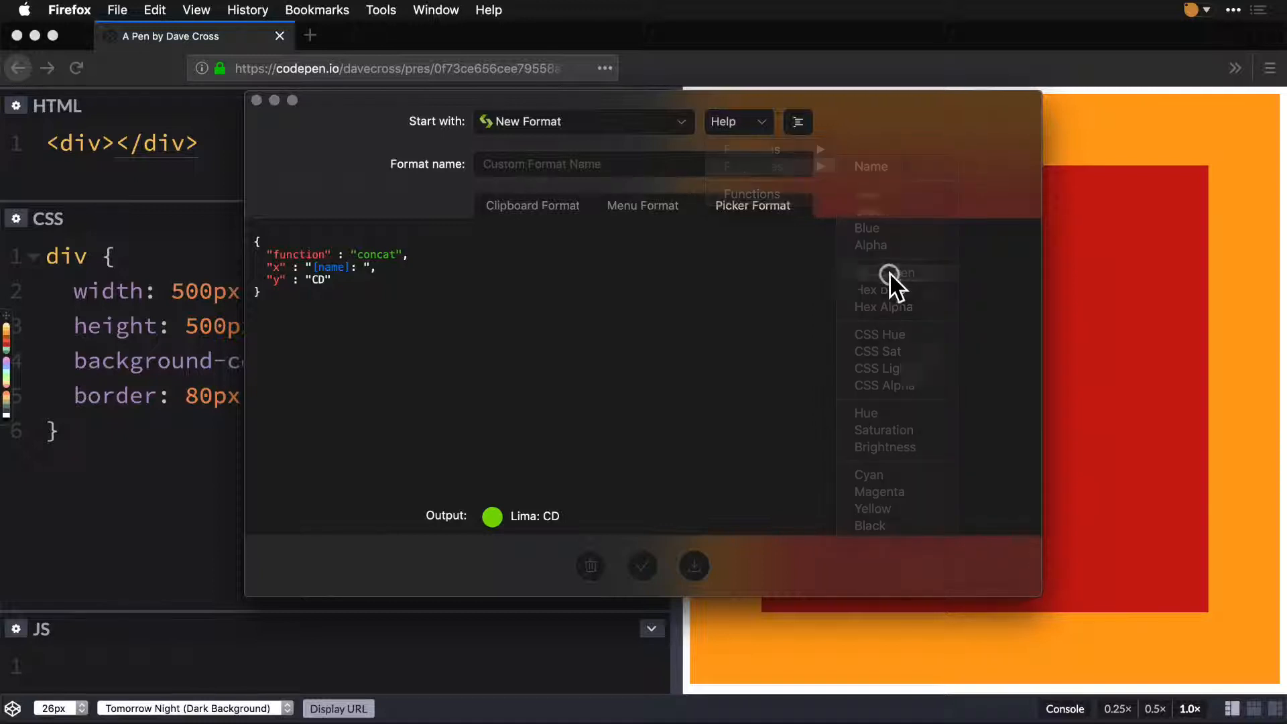
{"action": "key", "text": "super+a"}
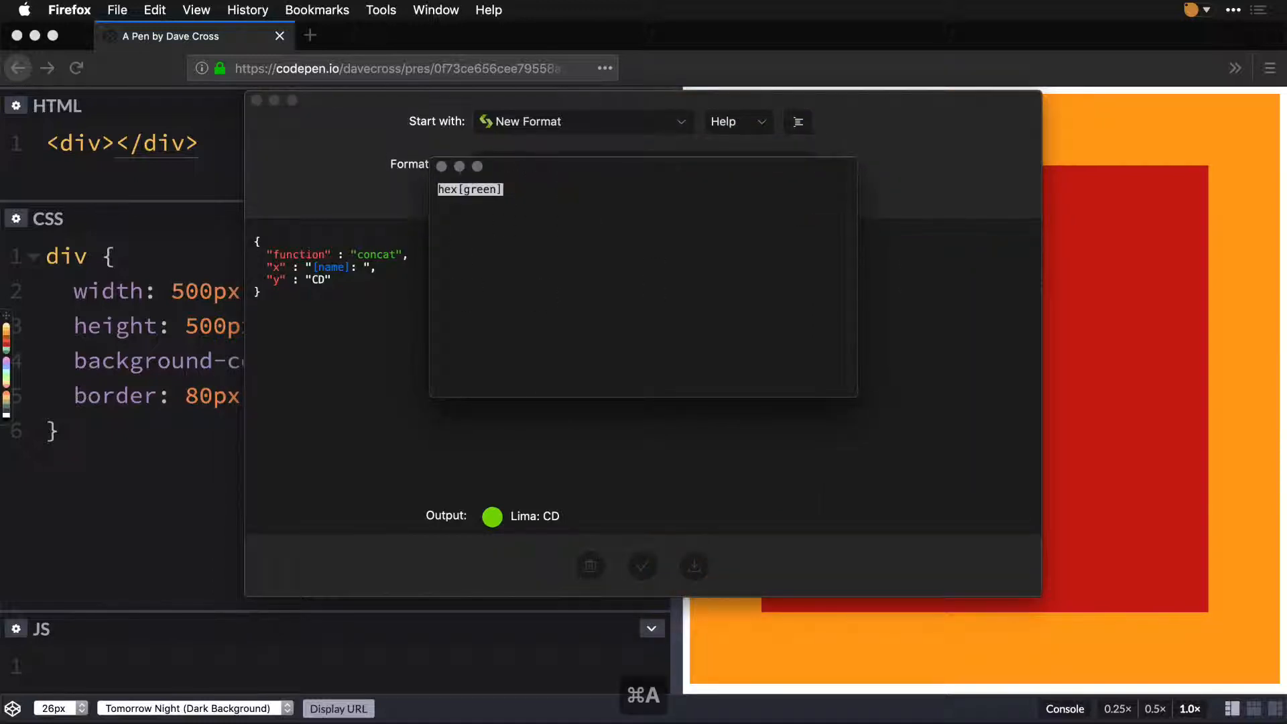
{"action": "key", "text": "super+c"}
{"action": "left_click", "coordinate": [441, 166]}
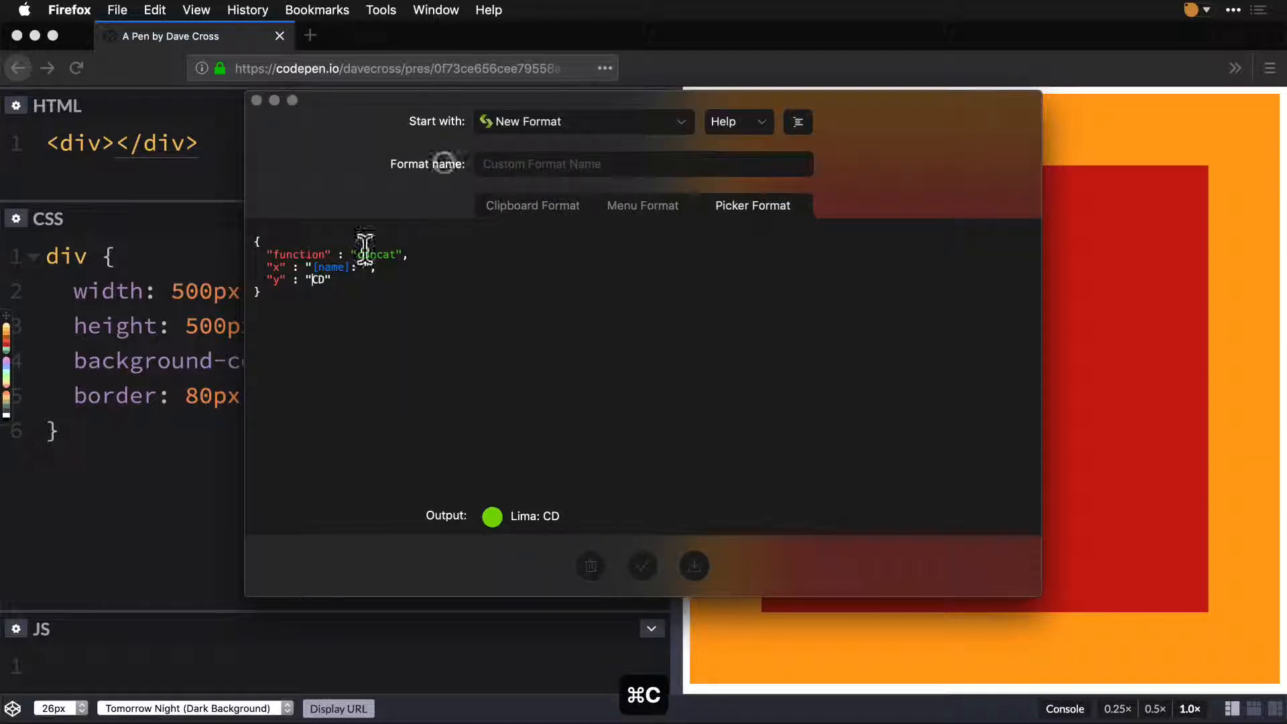
{"action": "key", "text": "shift+Right"}
{"action": "key", "text": "shift+Right"}
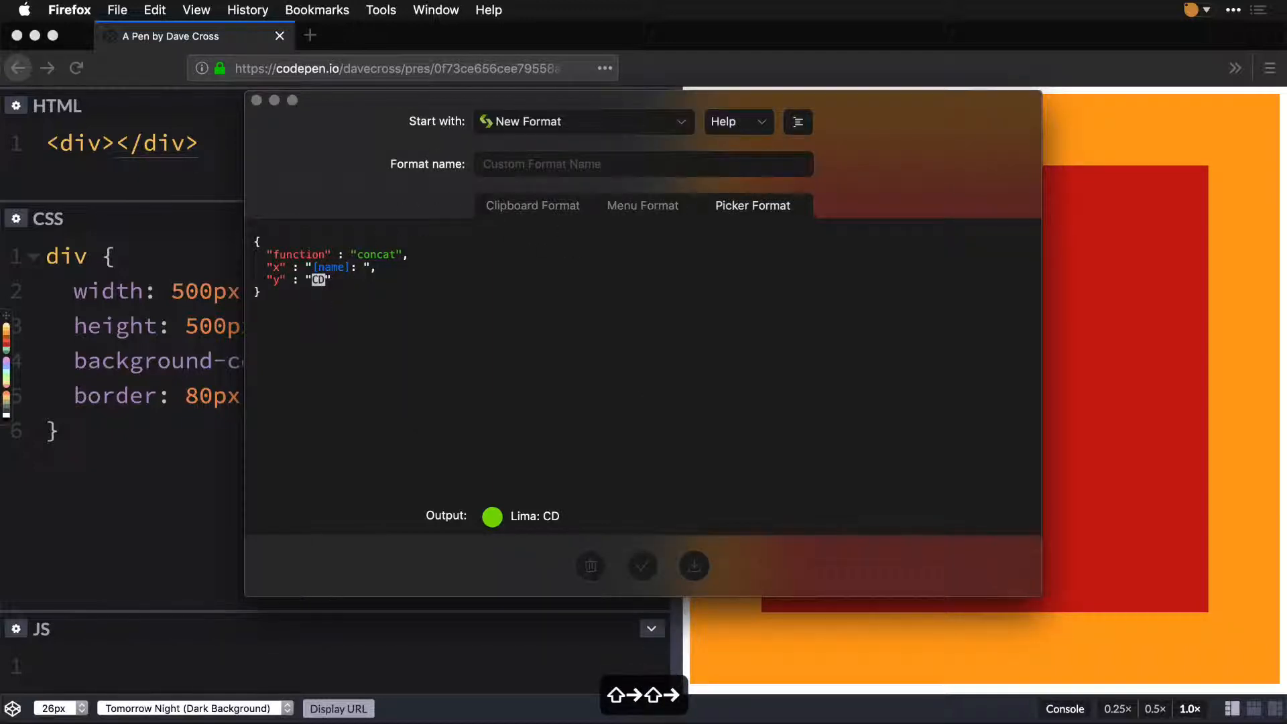
{"action": "type", "text": "#"}
{"action": "key", "text": "super+v"}
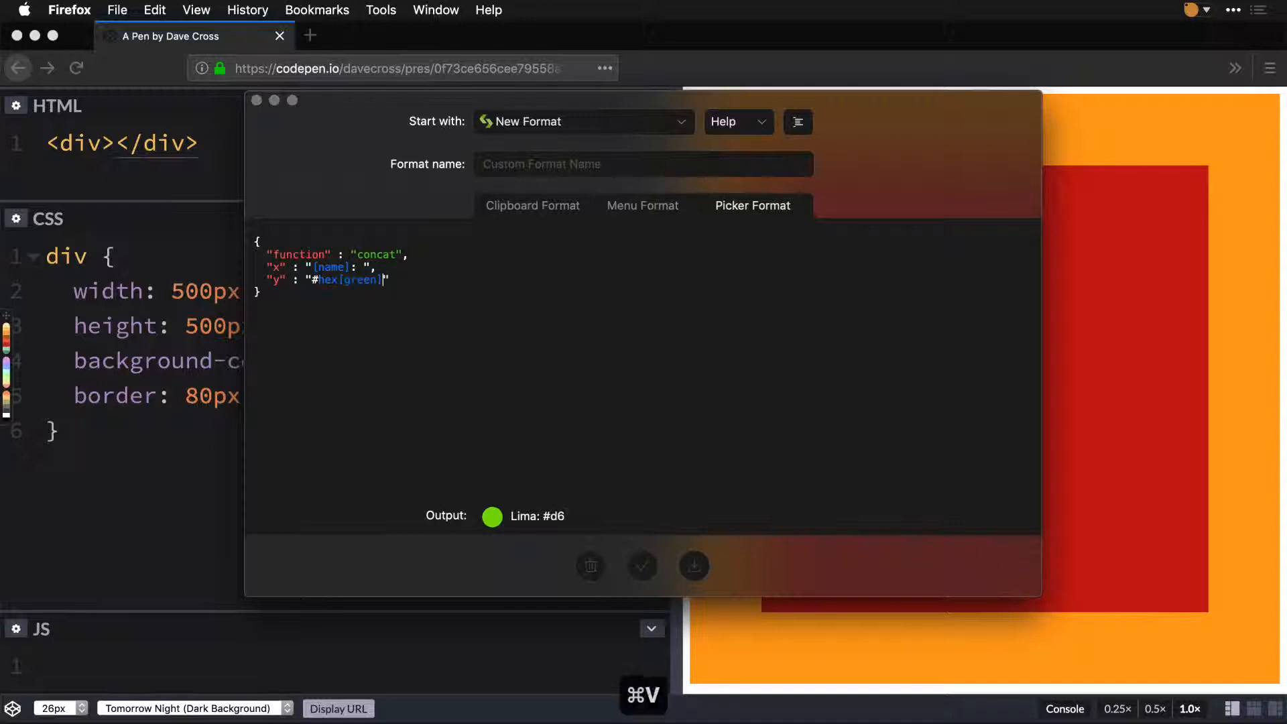
- Change the y value's hex property to red and append hex[green], giving "#hex[red]hex[green]"
{"action": "key", "text": "alt+shift+Left"}
{"action": "type", "text": "red"}
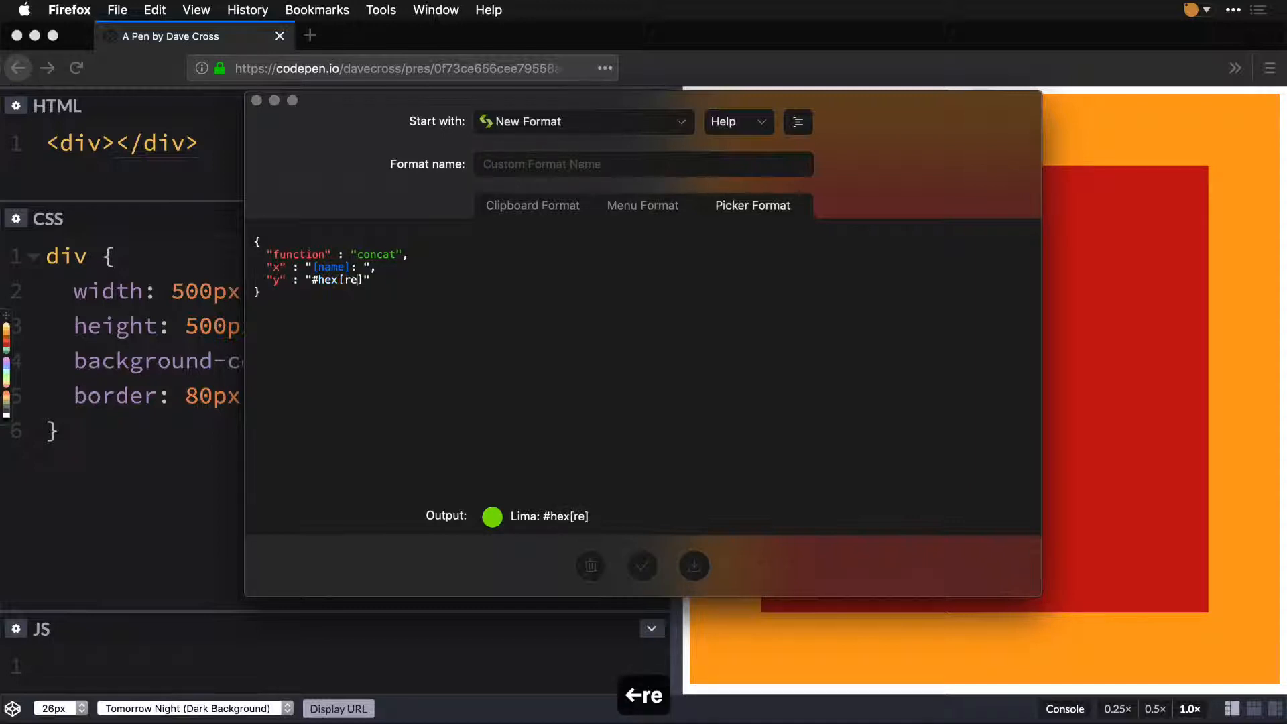
{"action": "key", "text": "Right"}
{"action": "key", "text": "super+v"}
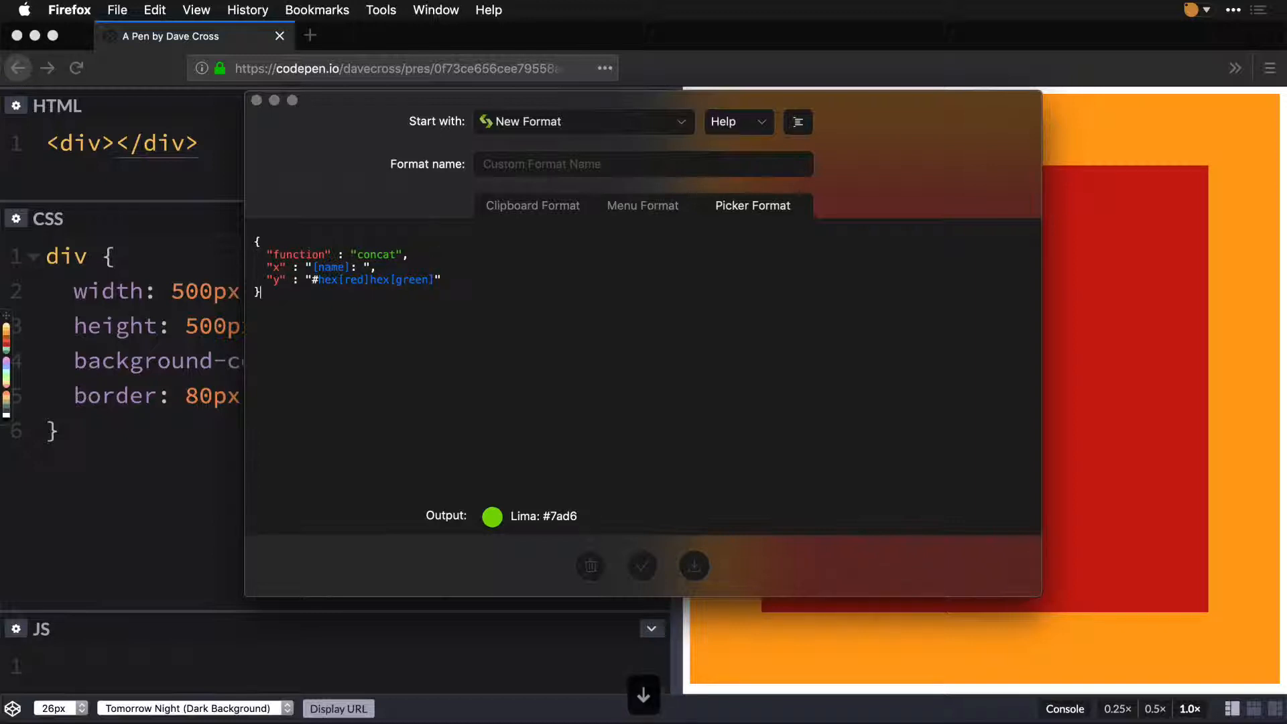
{"action": "key", "text": "Down"}
{"action": "key", "text": "Down"}
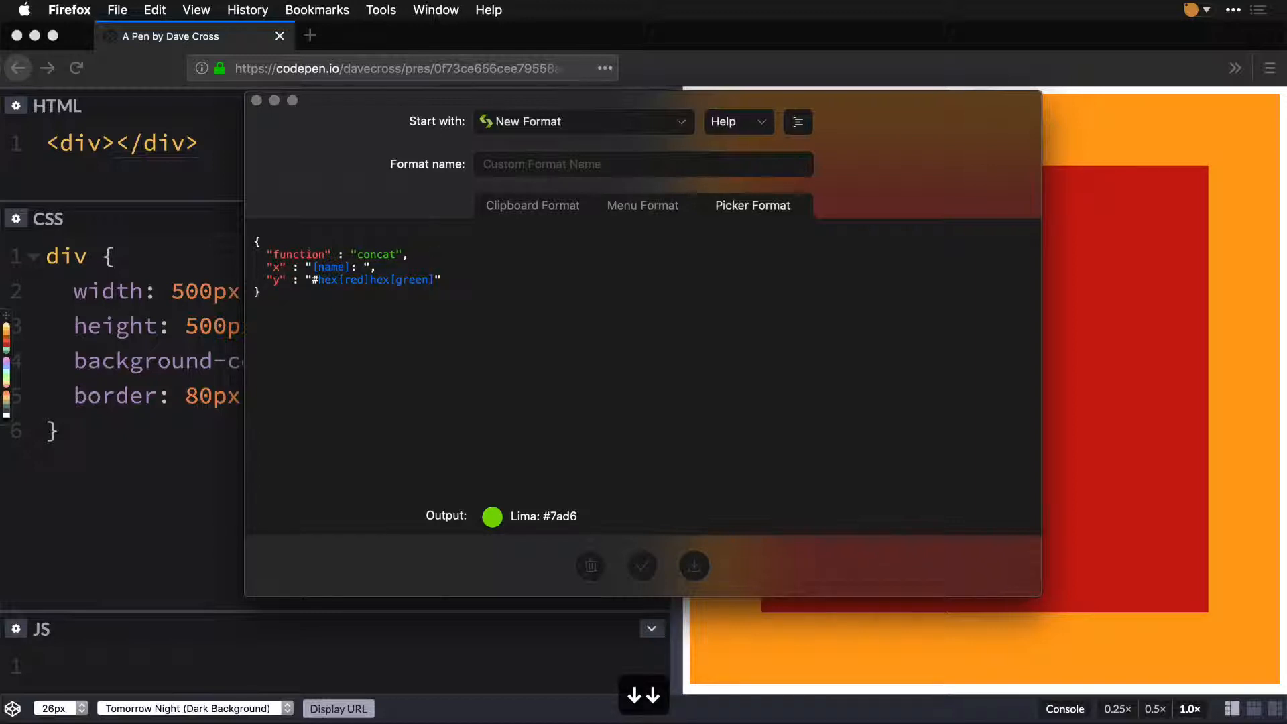
- Append hex[blue] to the concat function's y value, giving "#hex[red]hex[green]hex[blue]"
{"action": "left_click", "coordinate": [433, 278]}
{"action": "key", "text": "super+v"}
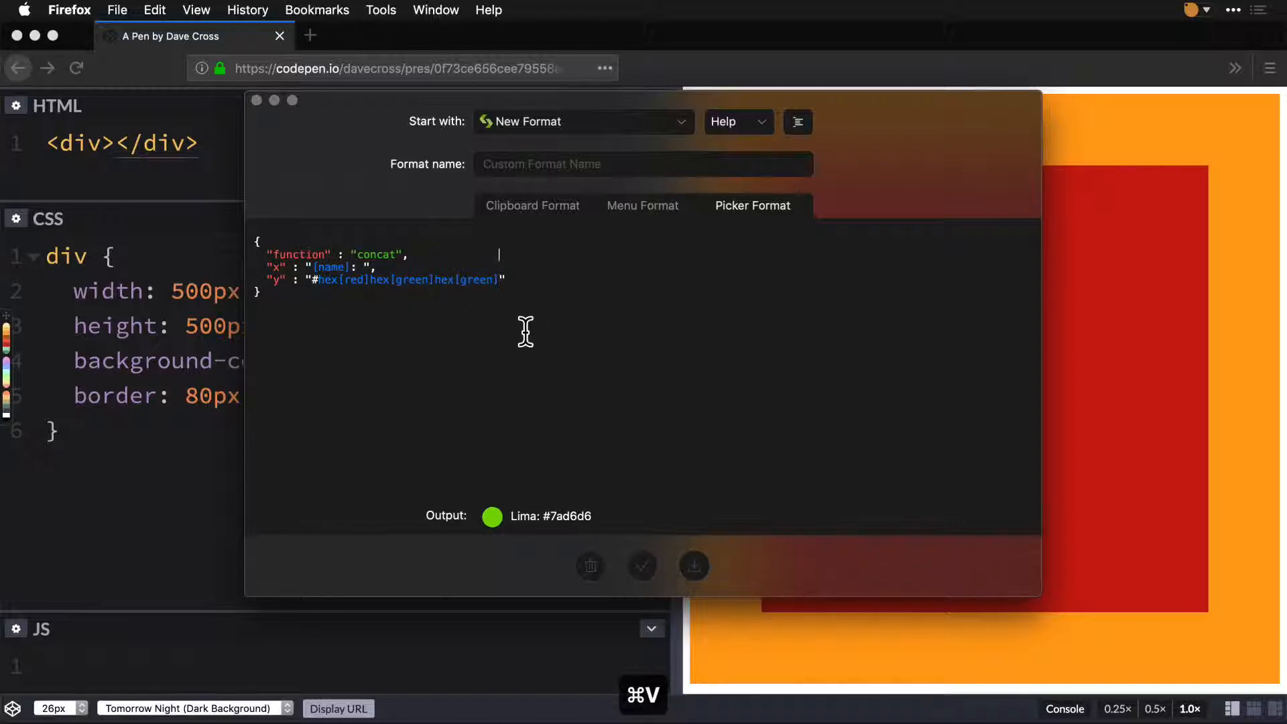
{"action": "double_click", "coordinate": [474, 279]}
{"action": "type", "text": "blue"}
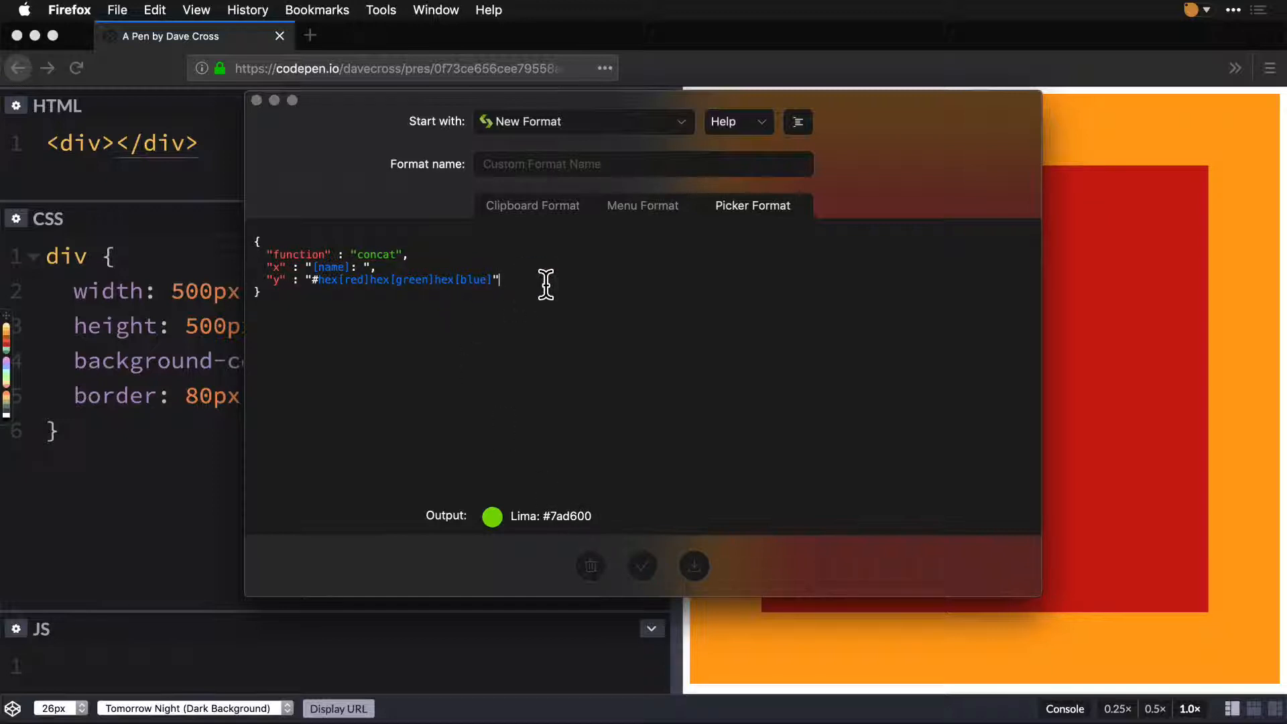
- Copy the whole Picker Format code into the empty Menu Format
{"action": "key", "text": "super+a"}
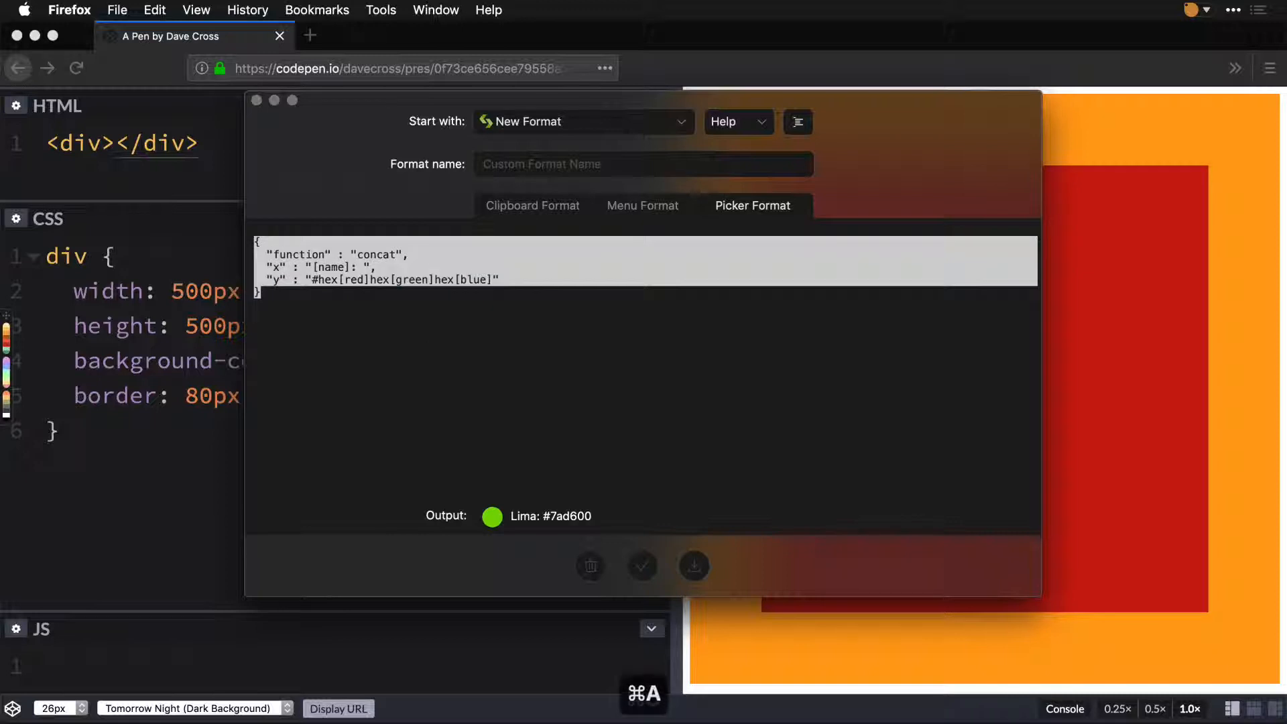
{"action": "key", "text": "super+c"}
{"action": "left_click", "coordinate": [640, 205]}
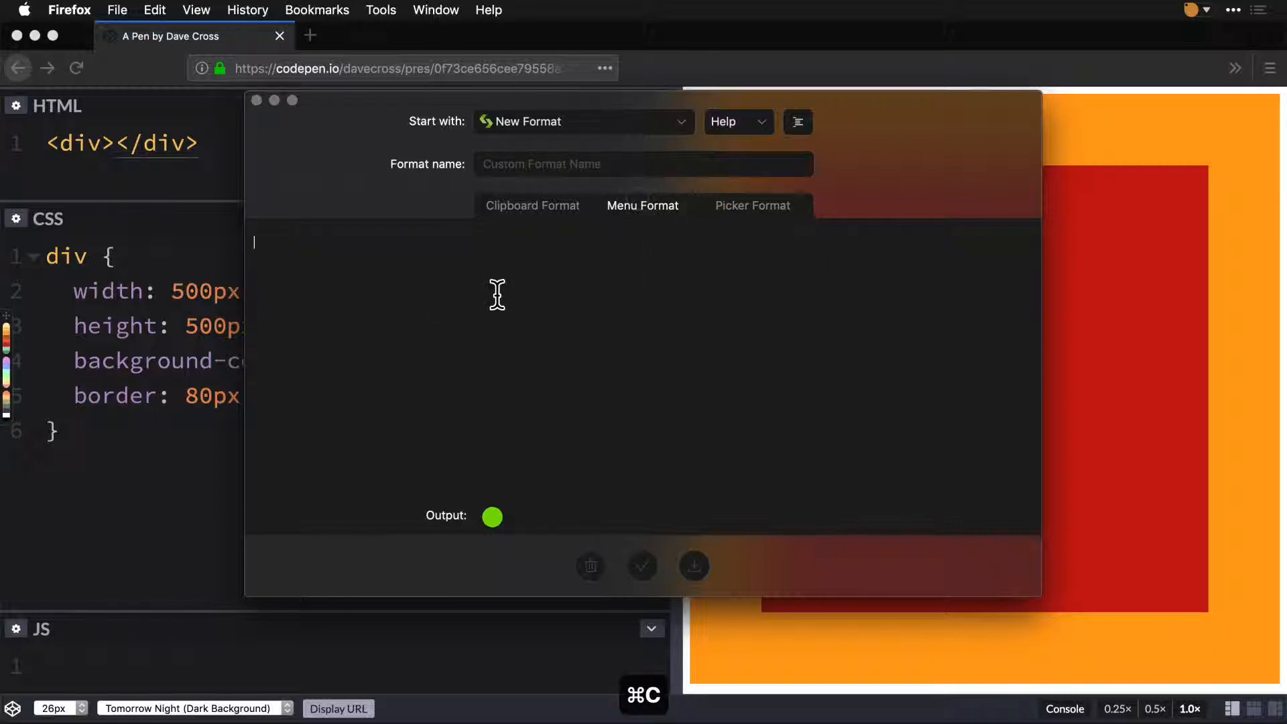
{"action": "key", "text": "super+v"}
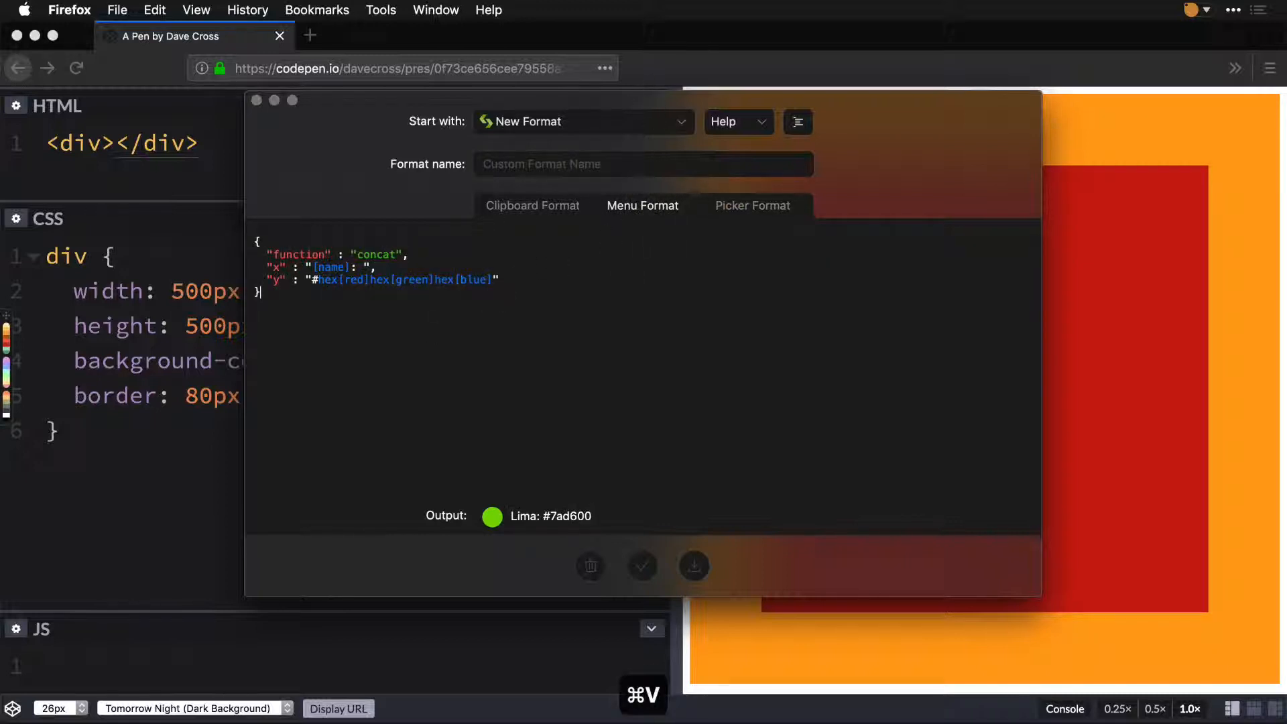
- Open the Clipboard Format and name the custom format "SCSS Test"
{"action": "left_click", "coordinate": [531, 206]}
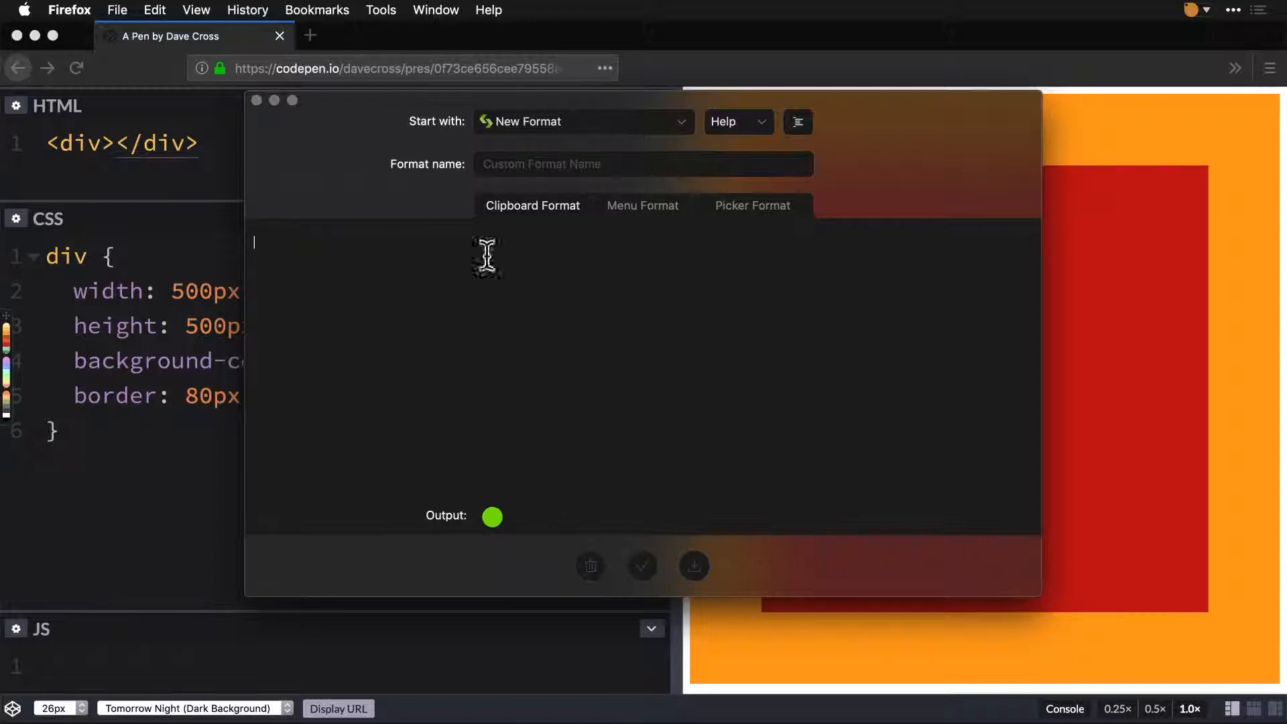
{"action": "left_click", "coordinate": [575, 165]}
{"action": "type", "text": "SC"}
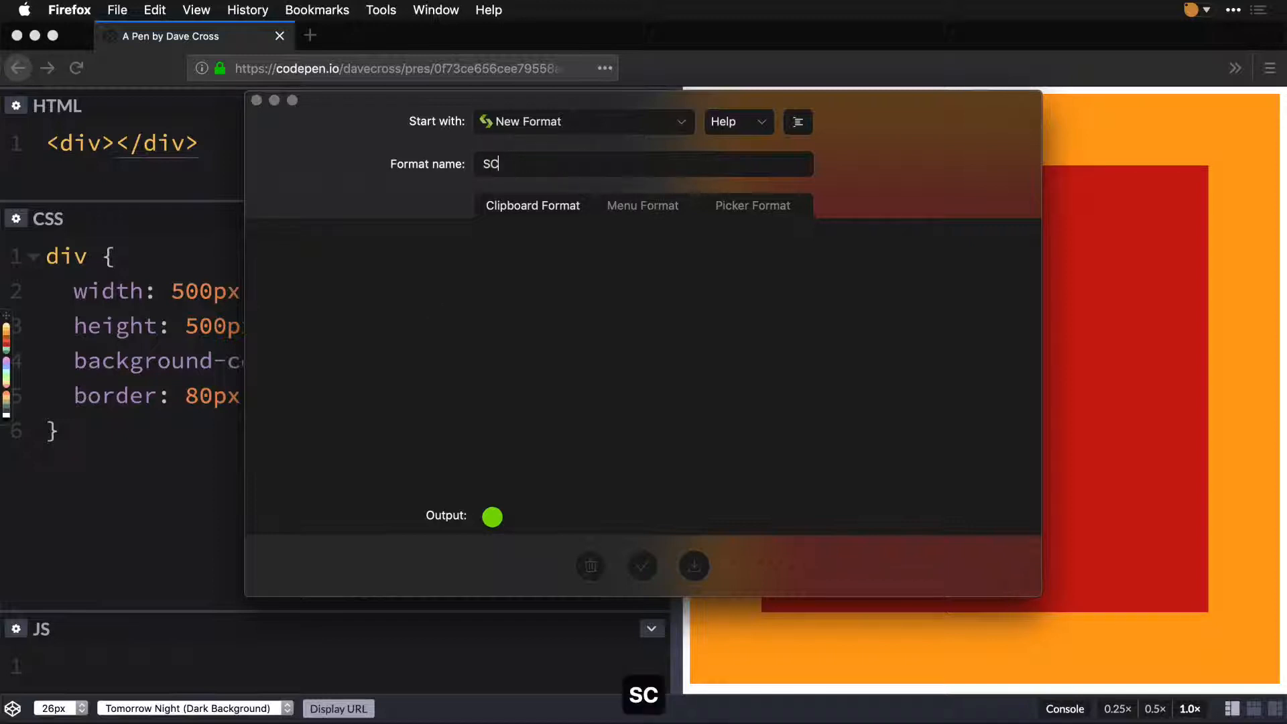
{"action": "type", "text": "SS Test"}
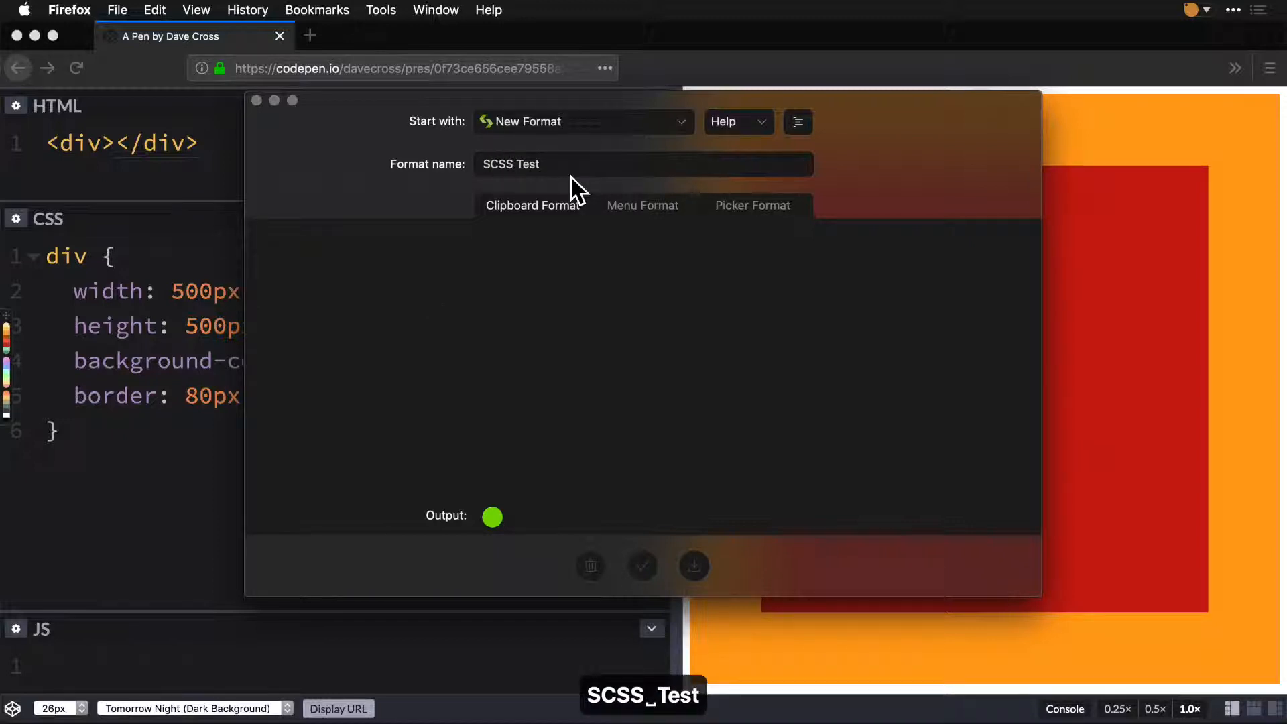
- Copy the Lower function template from the built-in help and insert it into the empty Clipboard Format
{"action": "left_click", "coordinate": [464, 290]}
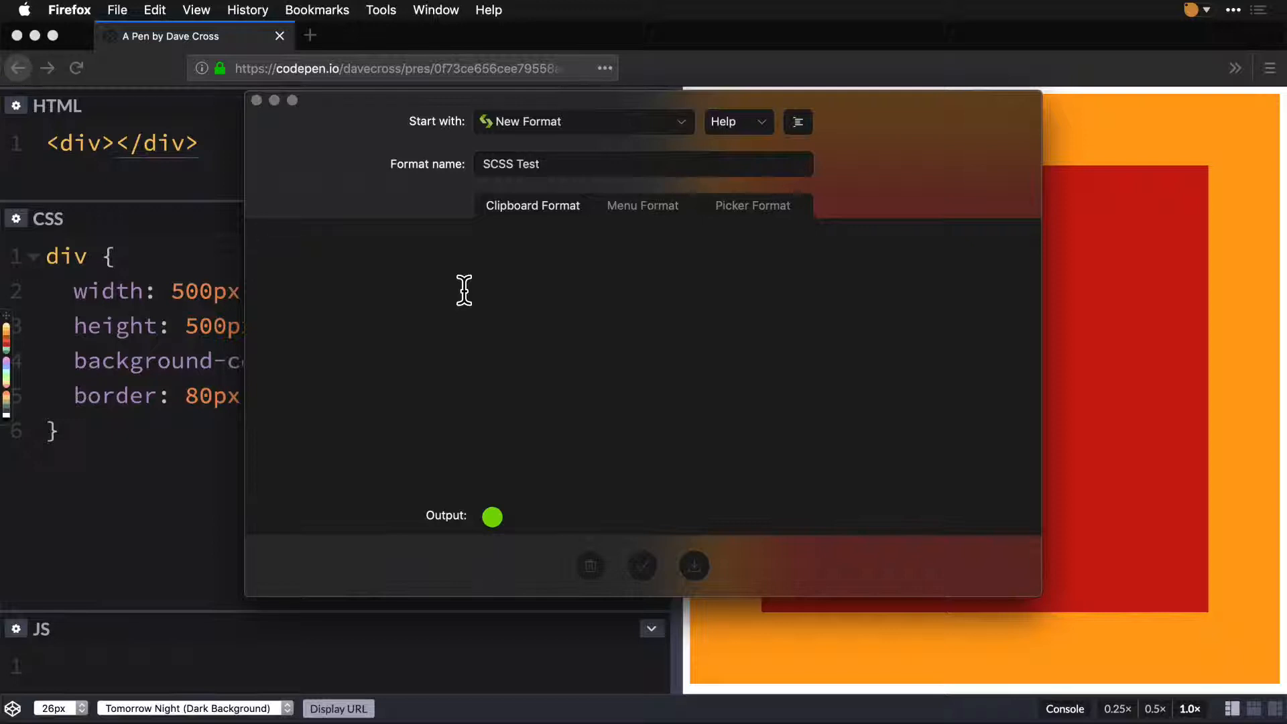
{"action": "left_click", "coordinate": [761, 121]}
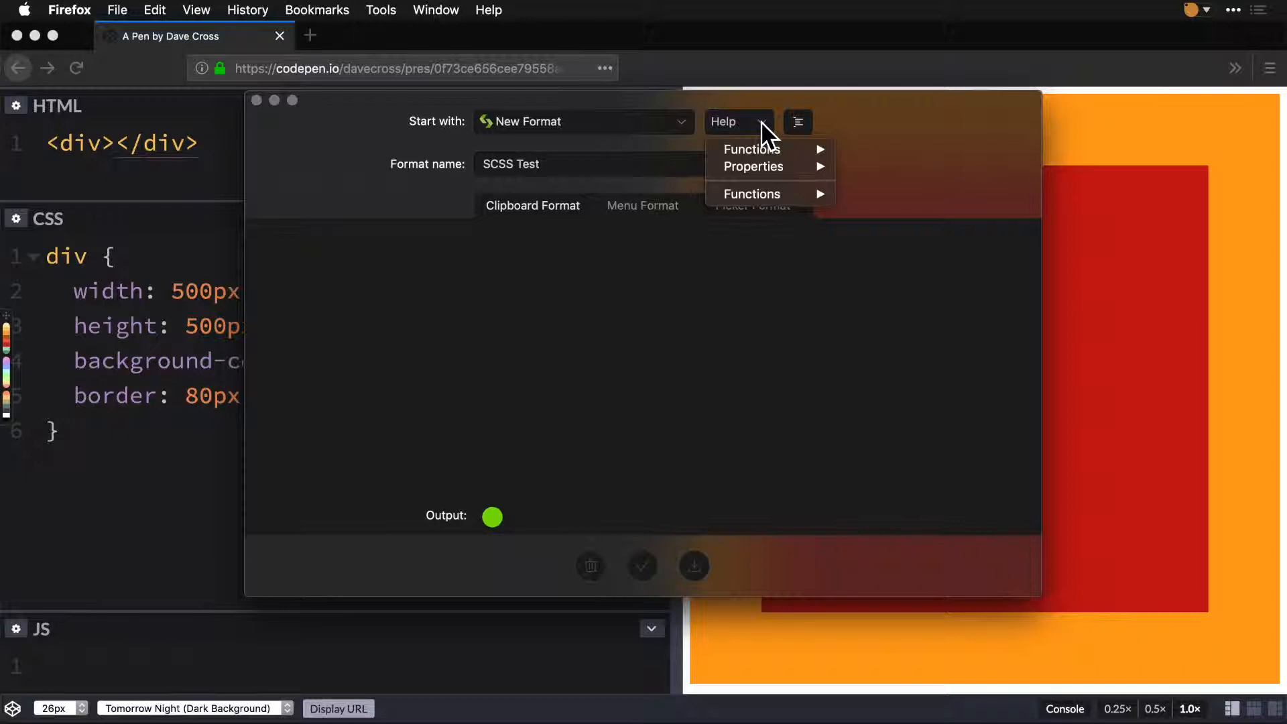
{"action": "mouse_move", "coordinate": [767, 150]}
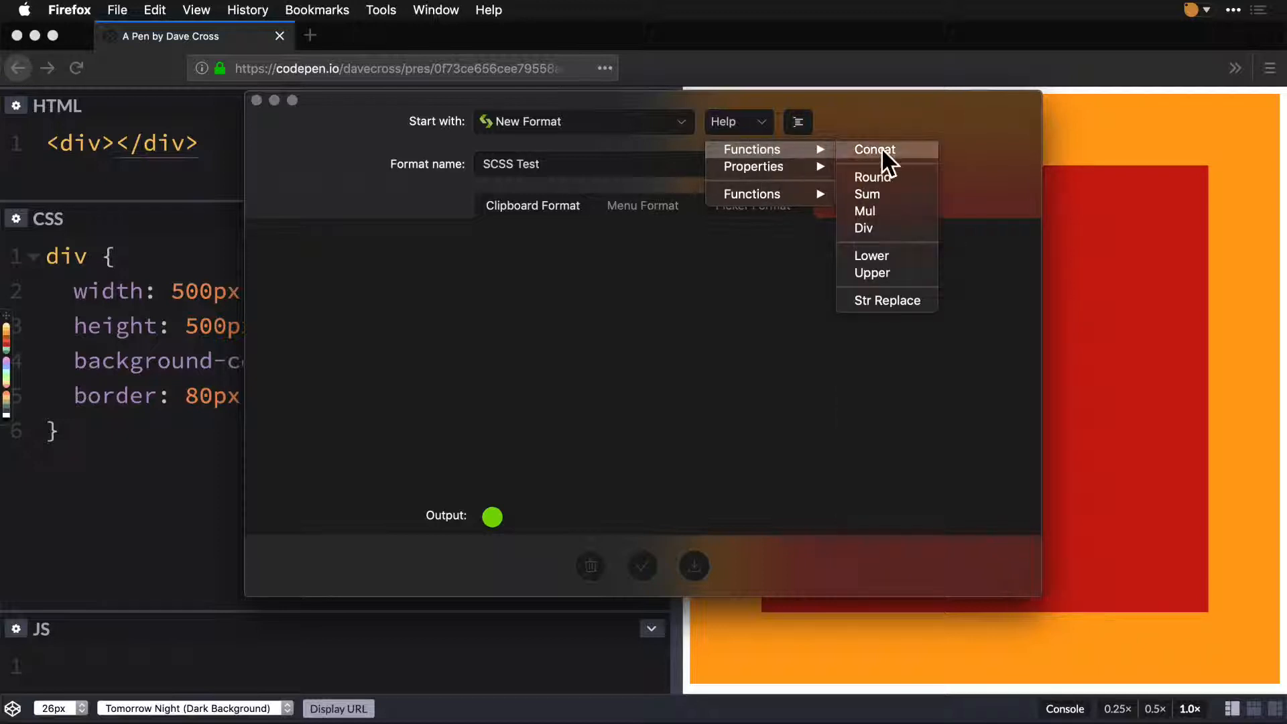
{"action": "left_click", "coordinate": [869, 256]}
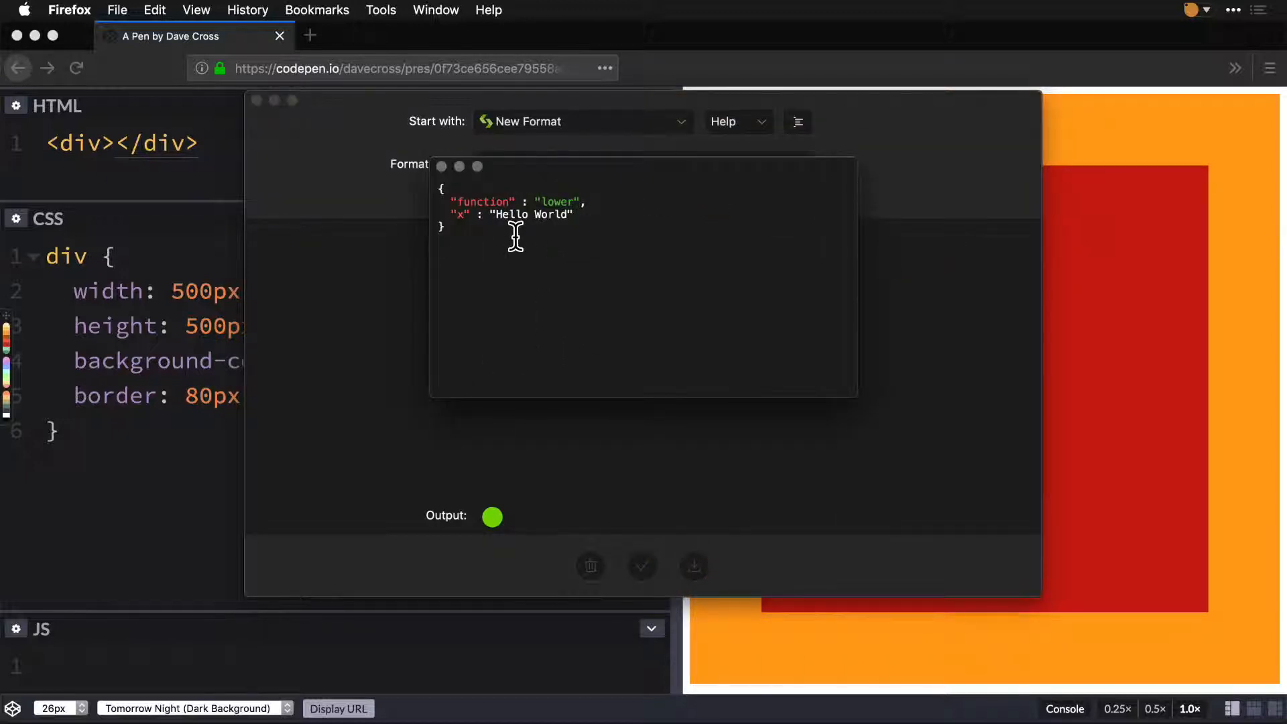
{"action": "left_click_drag", "start_coordinate": [514, 235], "coordinate": [368, 163]}
{"action": "key", "text": "super+c"}
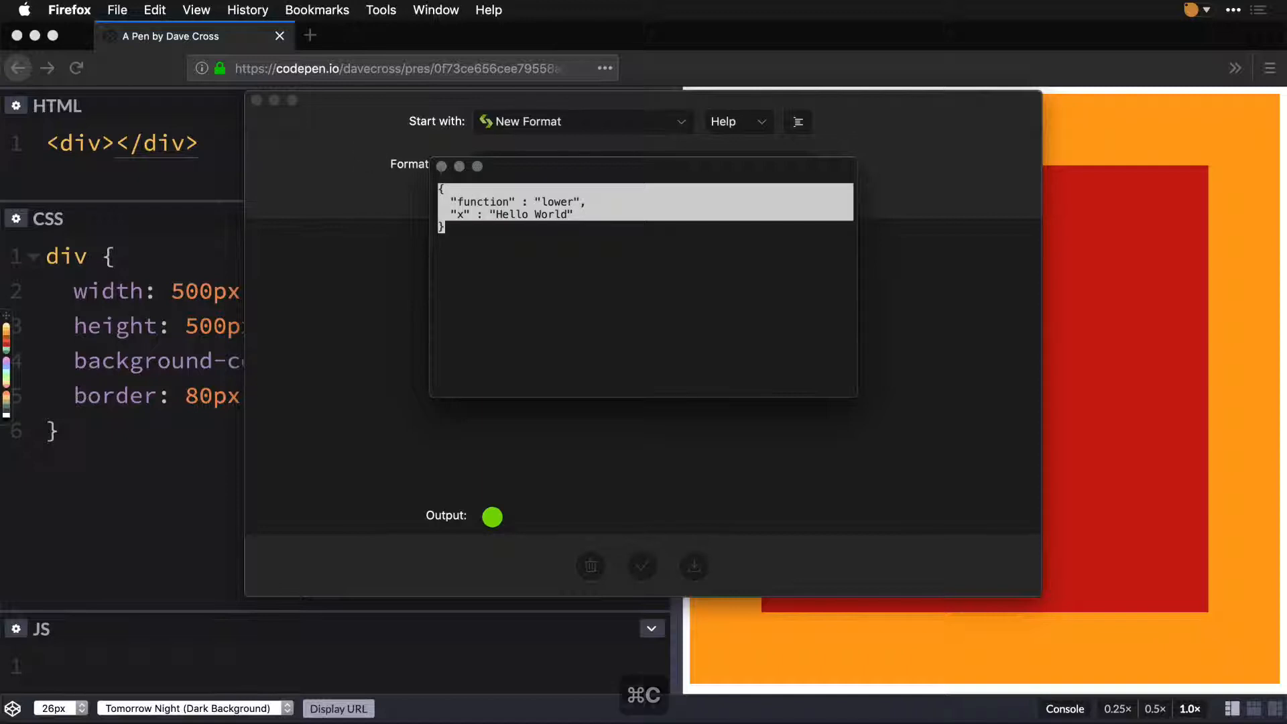
{"action": "left_click", "coordinate": [441, 165]}
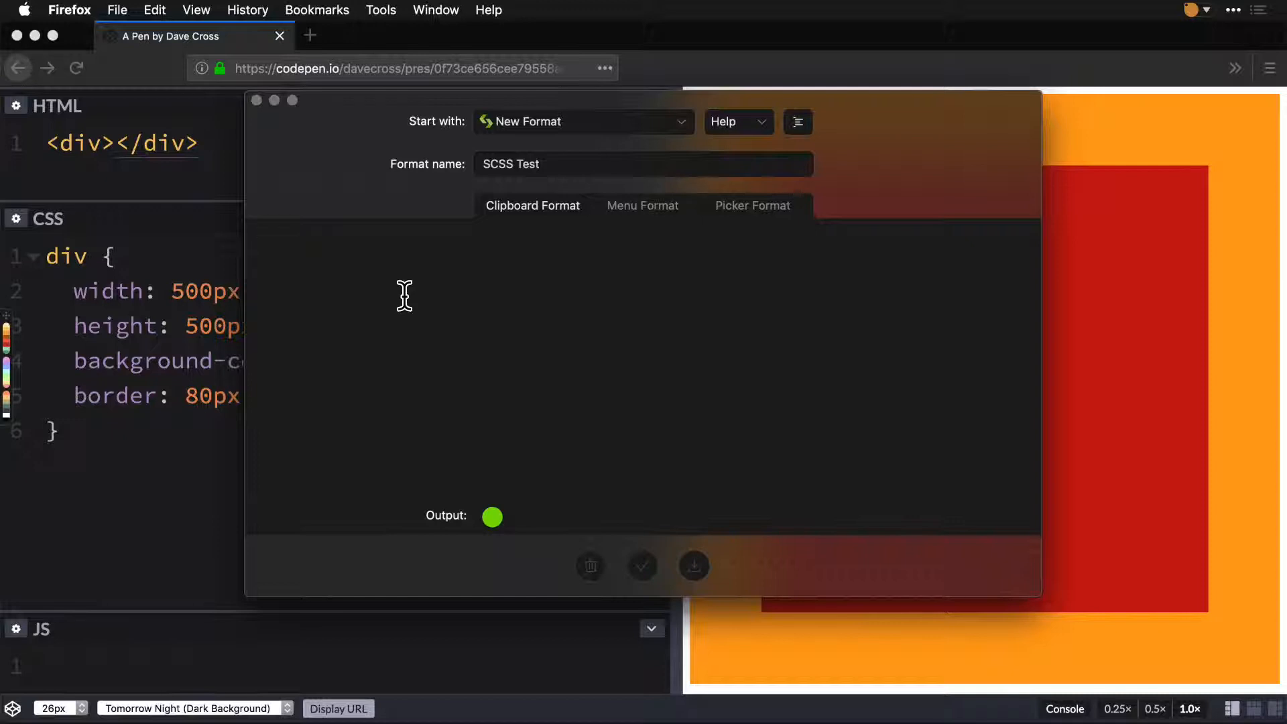
{"action": "key", "text": "super+v"}
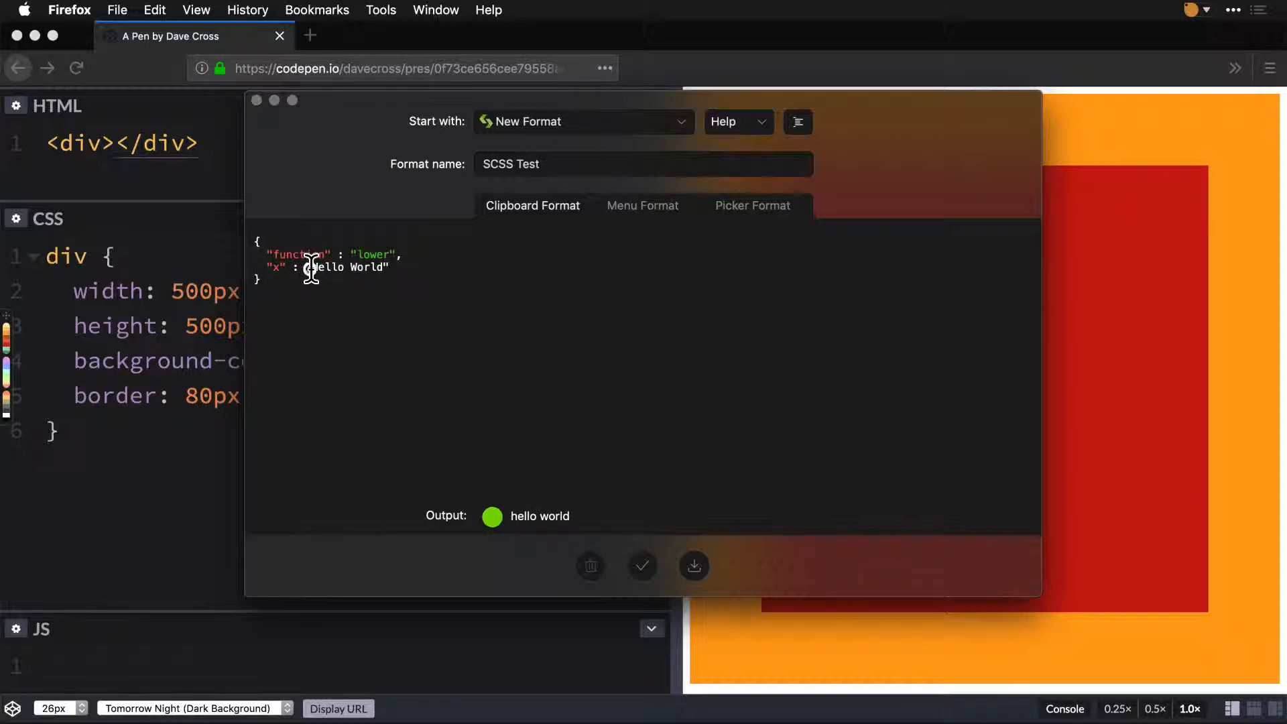
- Replace the lower function's x value with "$color-[name]"
{"action": "left_click_drag", "start_coordinate": [312, 267], "coordinate": [386, 267]}
{"action": "type", "text": "$"}
{"action": "type", "text": "color"}
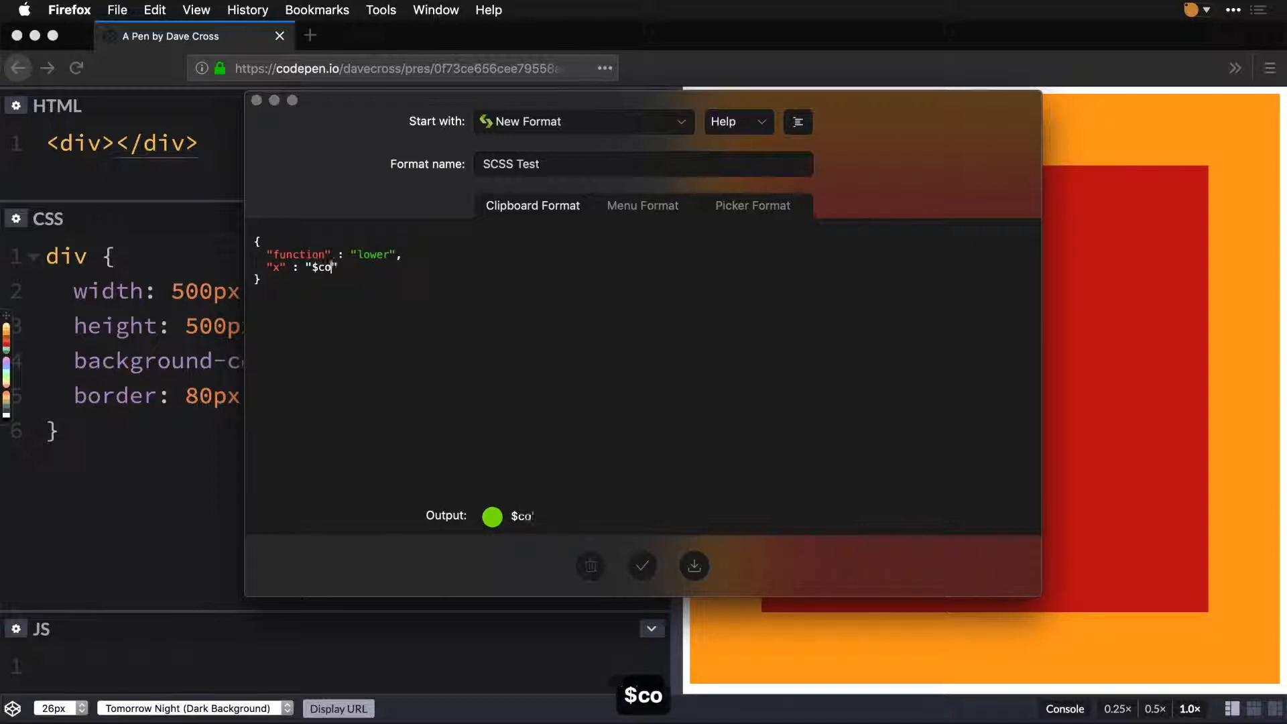
{"action": "type", "text": "-"}
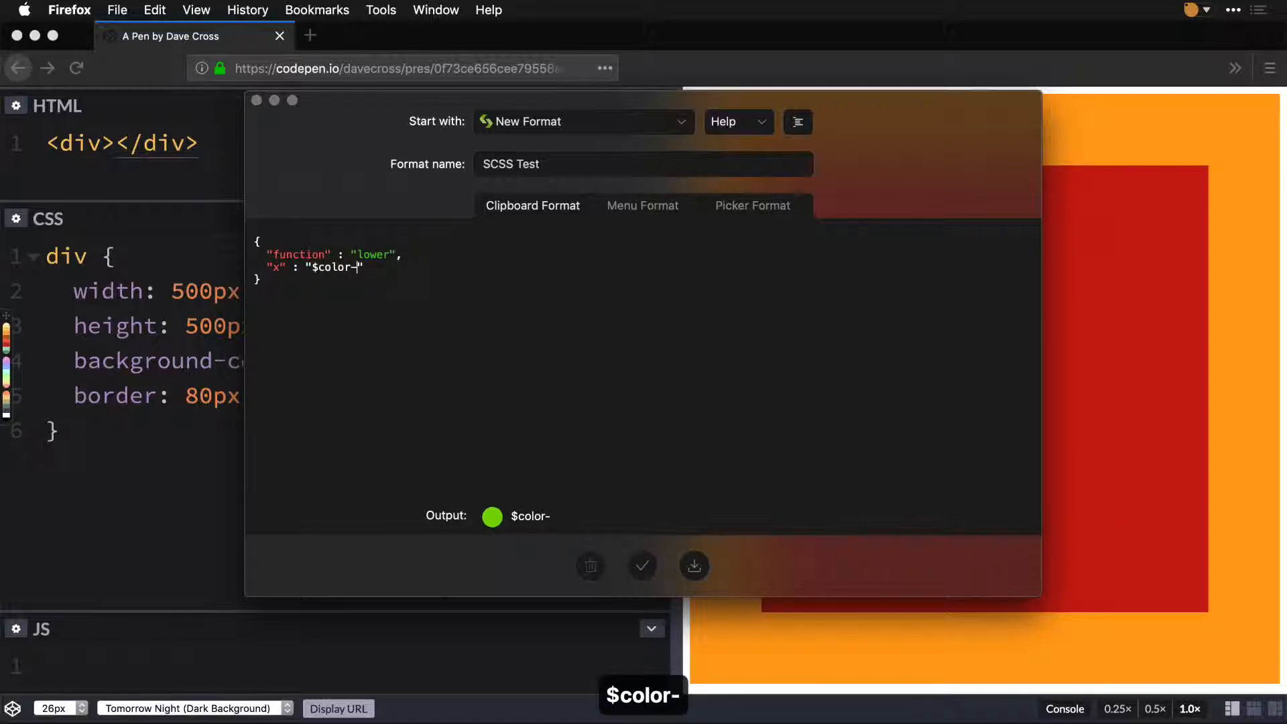
{"action": "type", "text": "["}
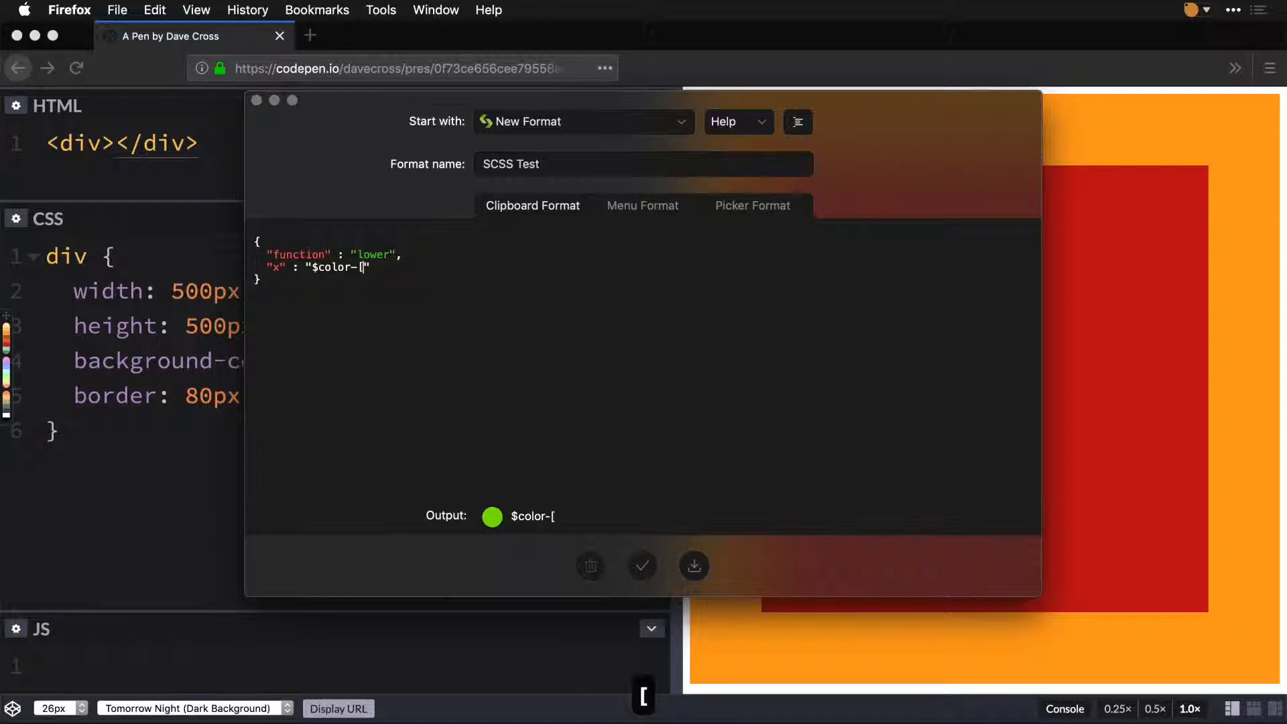
{"action": "type", "text": "name"}
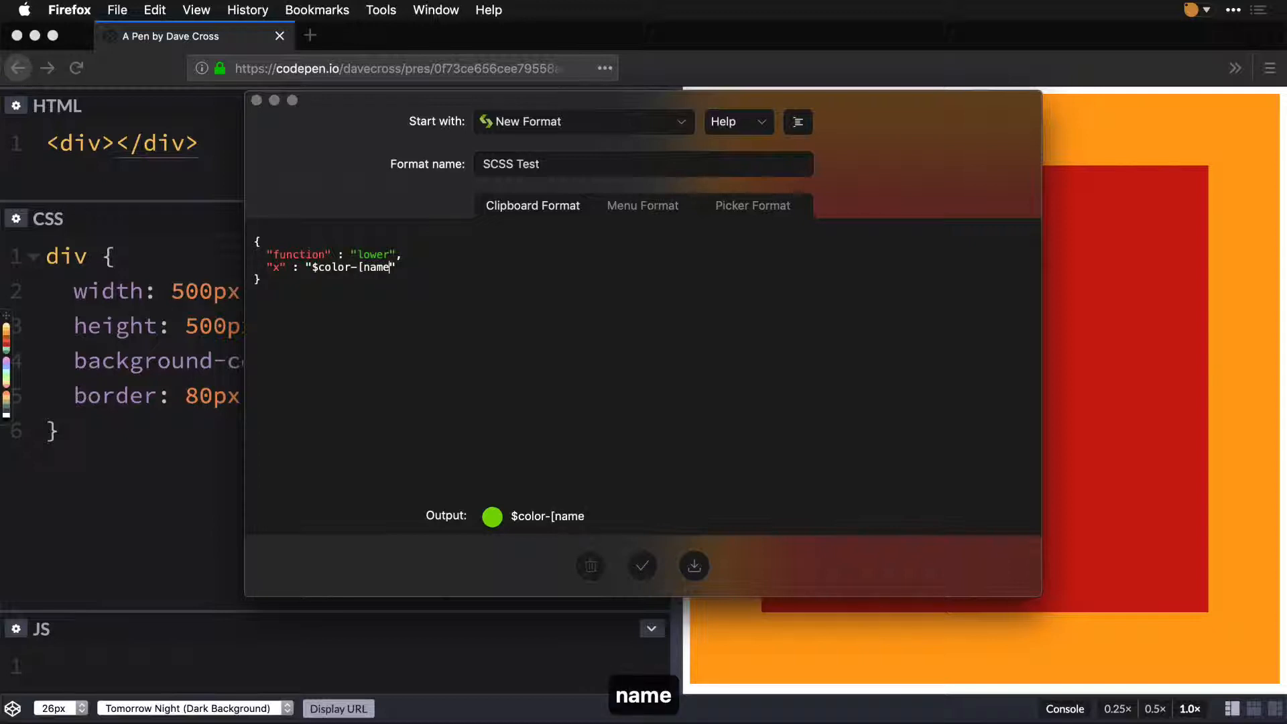
{"action": "type", "text": "]"}
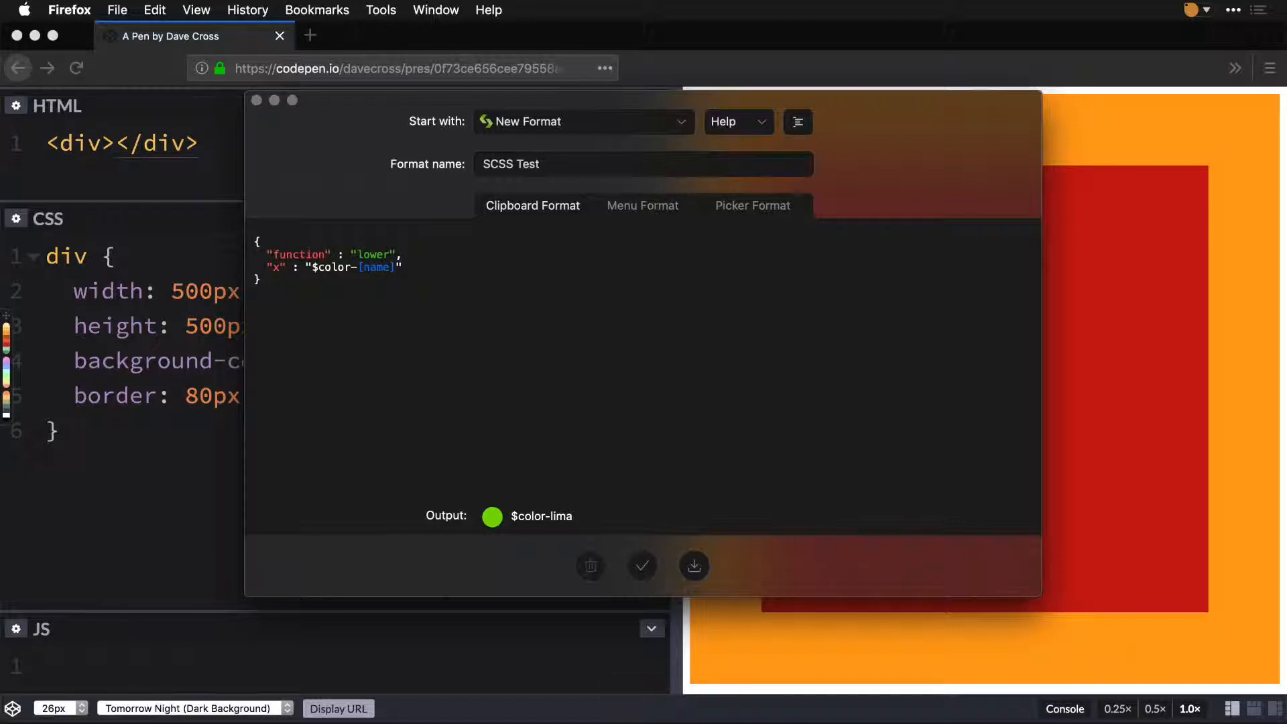
{"action": "key", "text": "Right"}
- Set the output preview color to the Neon Carrot swatch from the Anything palette
{"action": "mouse_move", "coordinate": [12, 343]}
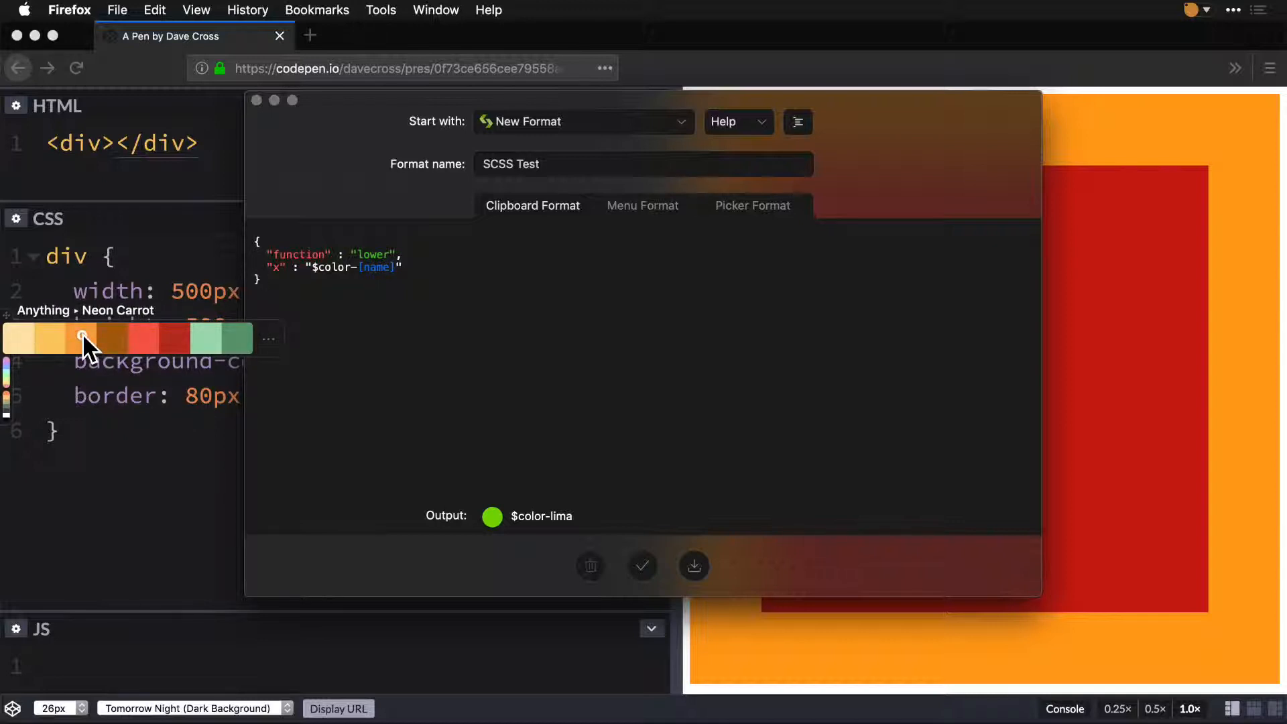
{"action": "left_click_drag", "start_coordinate": [83, 332], "coordinate": [497, 513]}
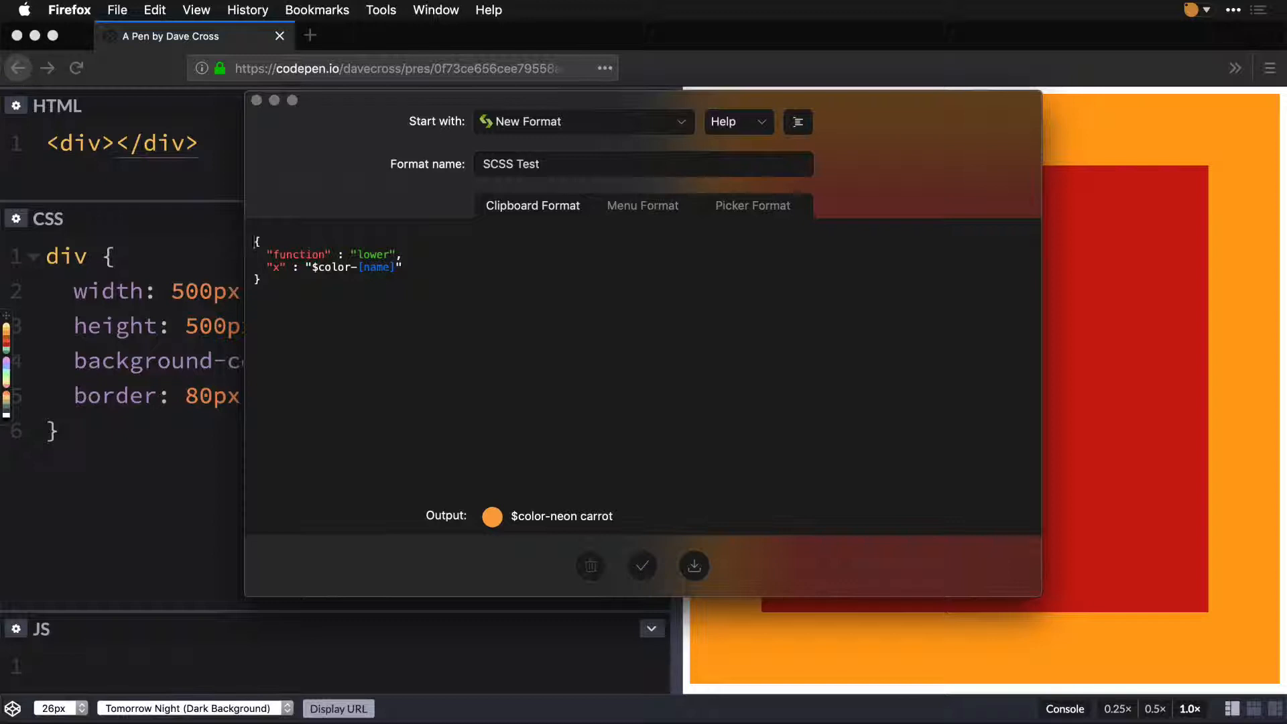
- Copy the Str Replace function template from the built-in help and insert it above the lower function in the Clipboard Format
{"action": "key", "text": "Return"}
{"action": "key", "text": "Up"}
{"action": "left_click", "coordinate": [753, 124]}
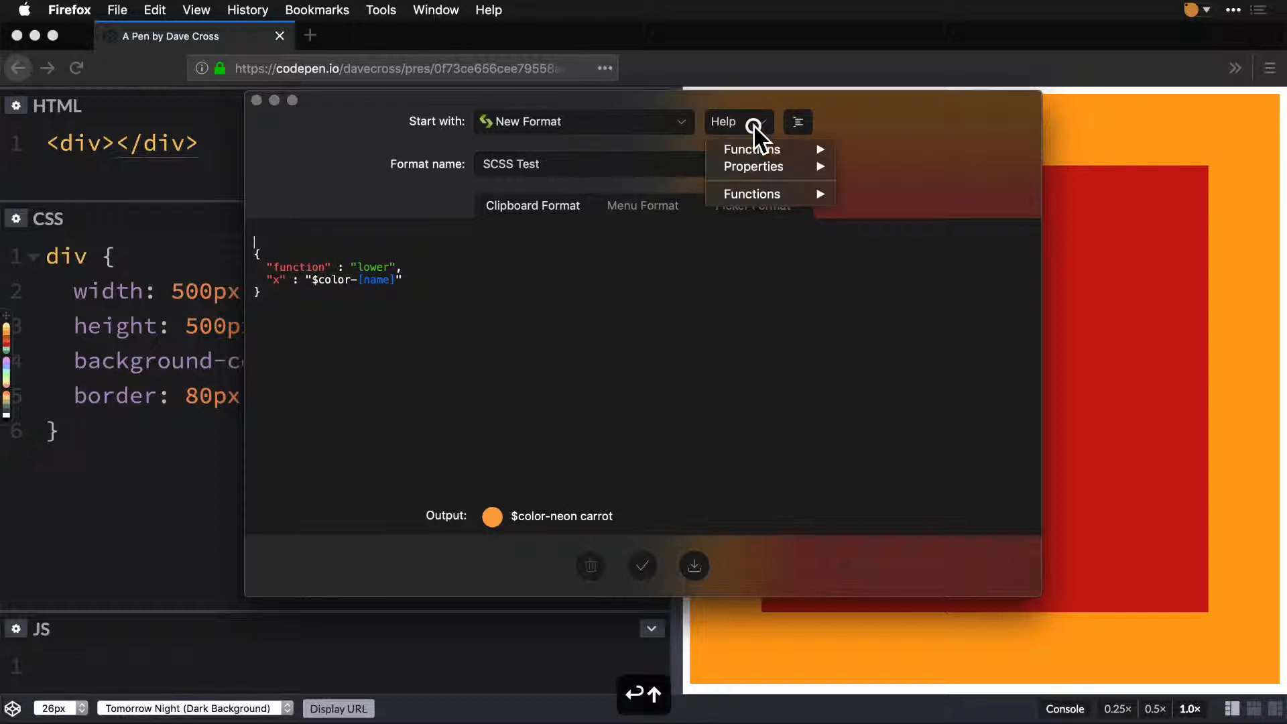
{"action": "mouse_move", "coordinate": [757, 150]}
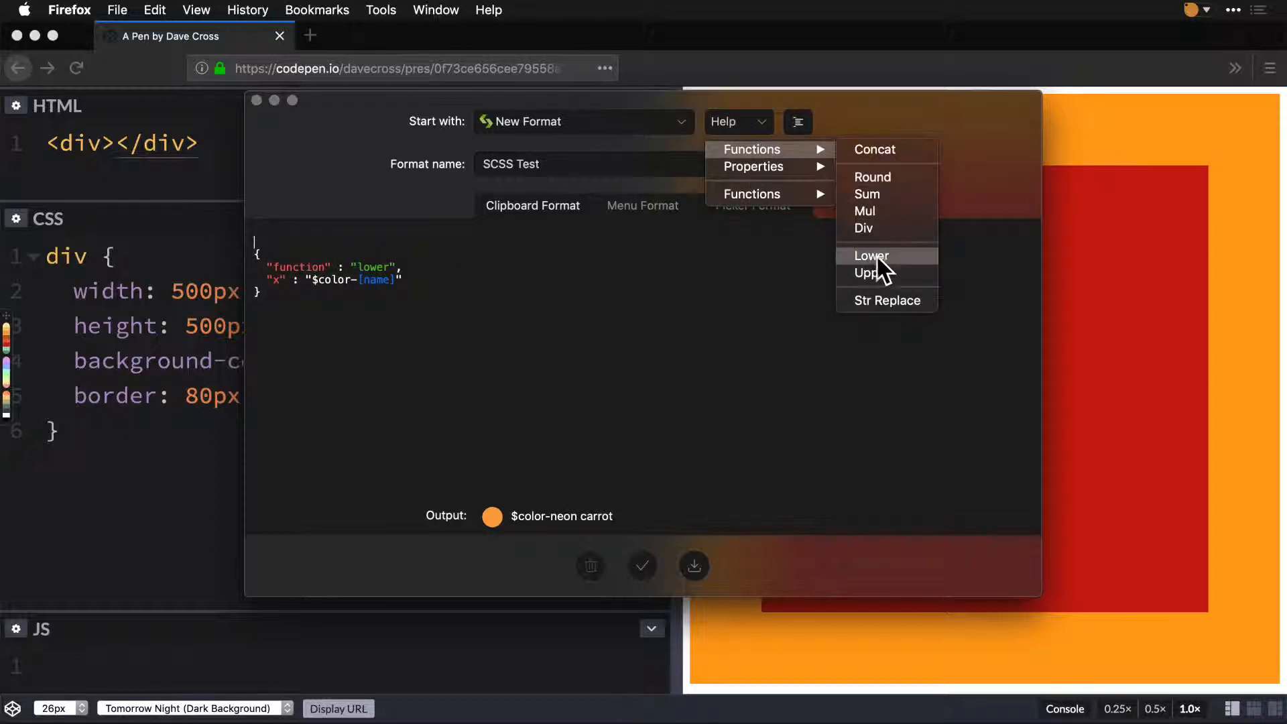
{"action": "left_click", "coordinate": [873, 300]}
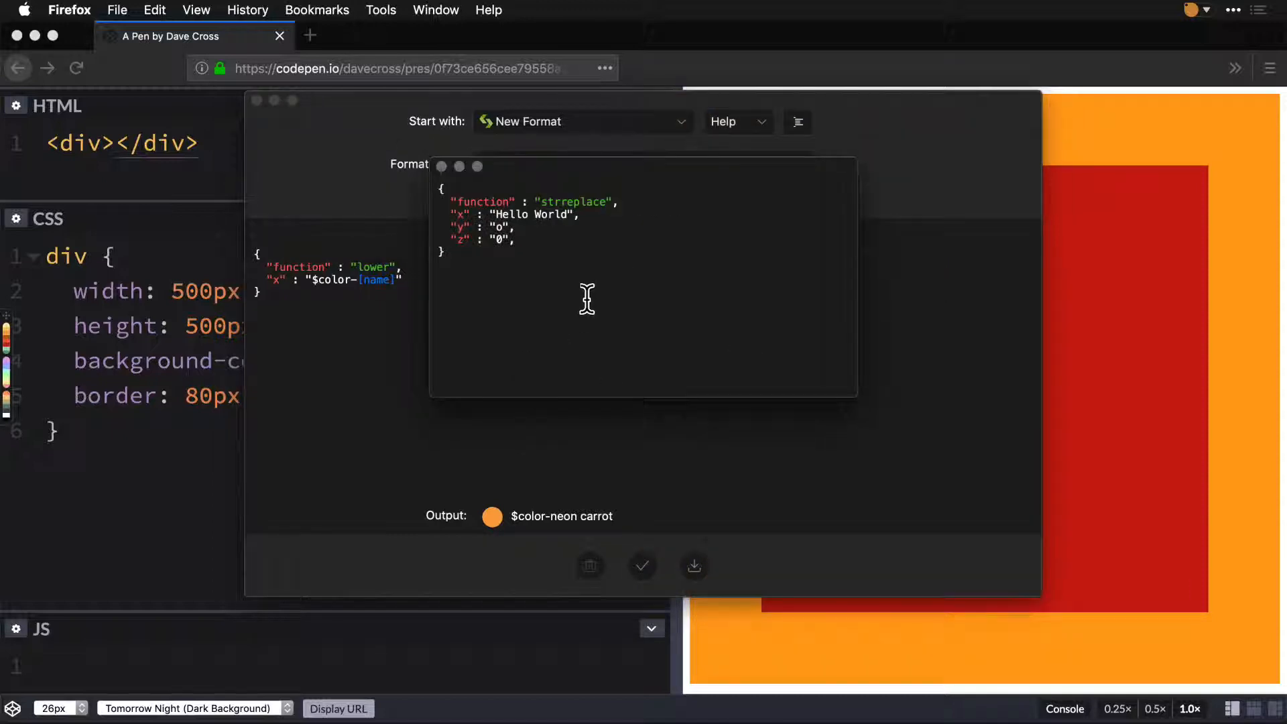
{"action": "key", "text": "super+a"}
{"action": "key", "text": "super+c"}
{"action": "left_click", "coordinate": [307, 229]}
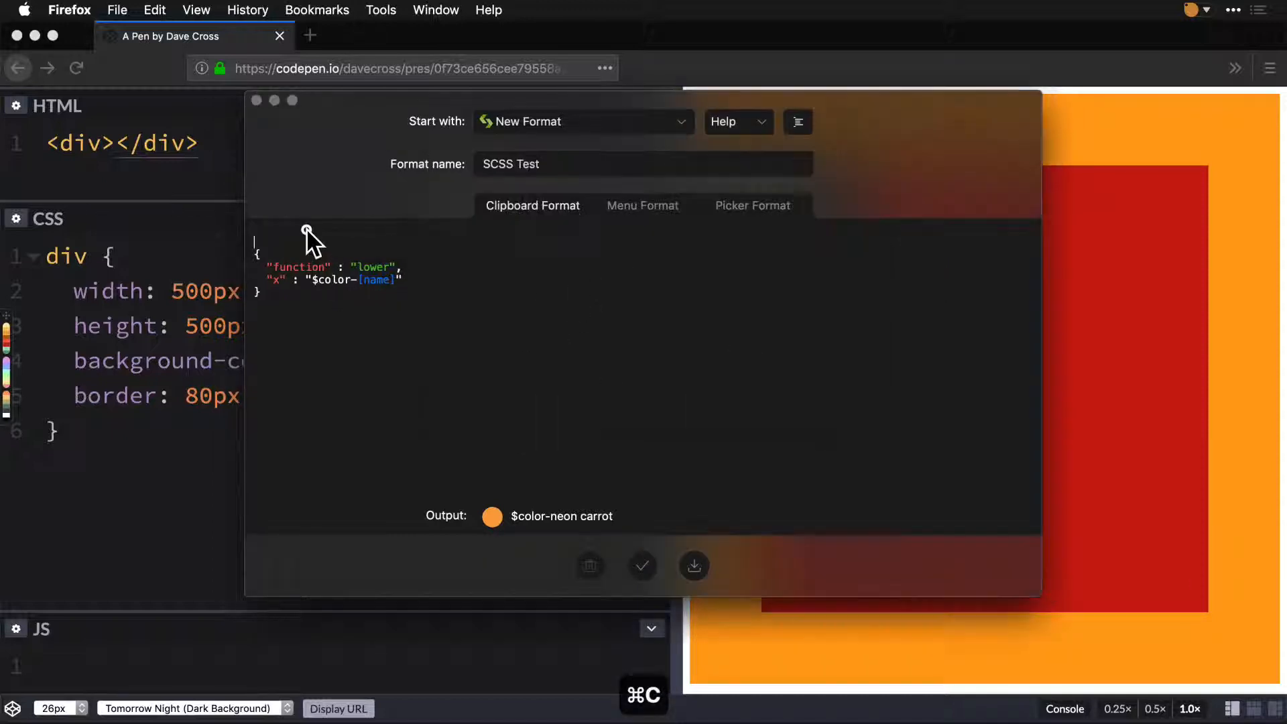
{"action": "key", "text": "super+v"}
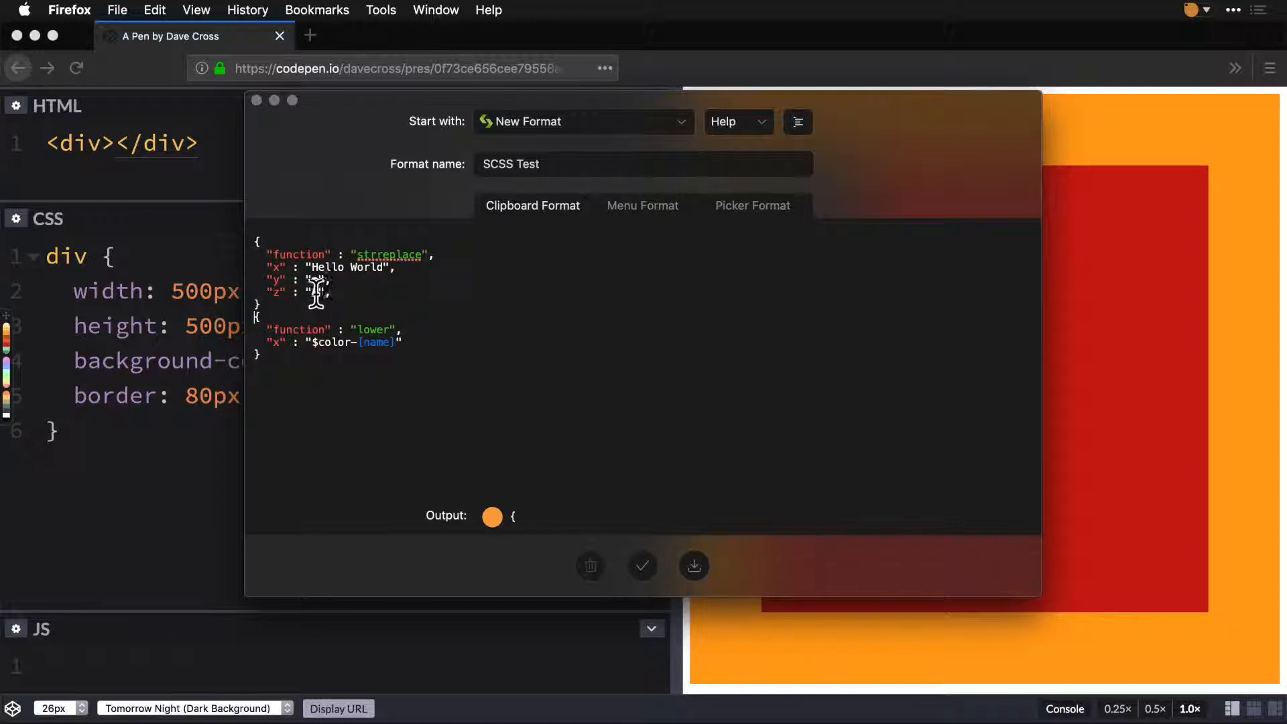
- Move the lower function block into the strreplace function's x value, replacing "Hello World"
{"action": "key", "text": "shift+Down"}
{"action": "key", "text": "shift+Down"}
{"action": "key", "text": "shift+Down"}
{"action": "key", "text": "shift+Down"}
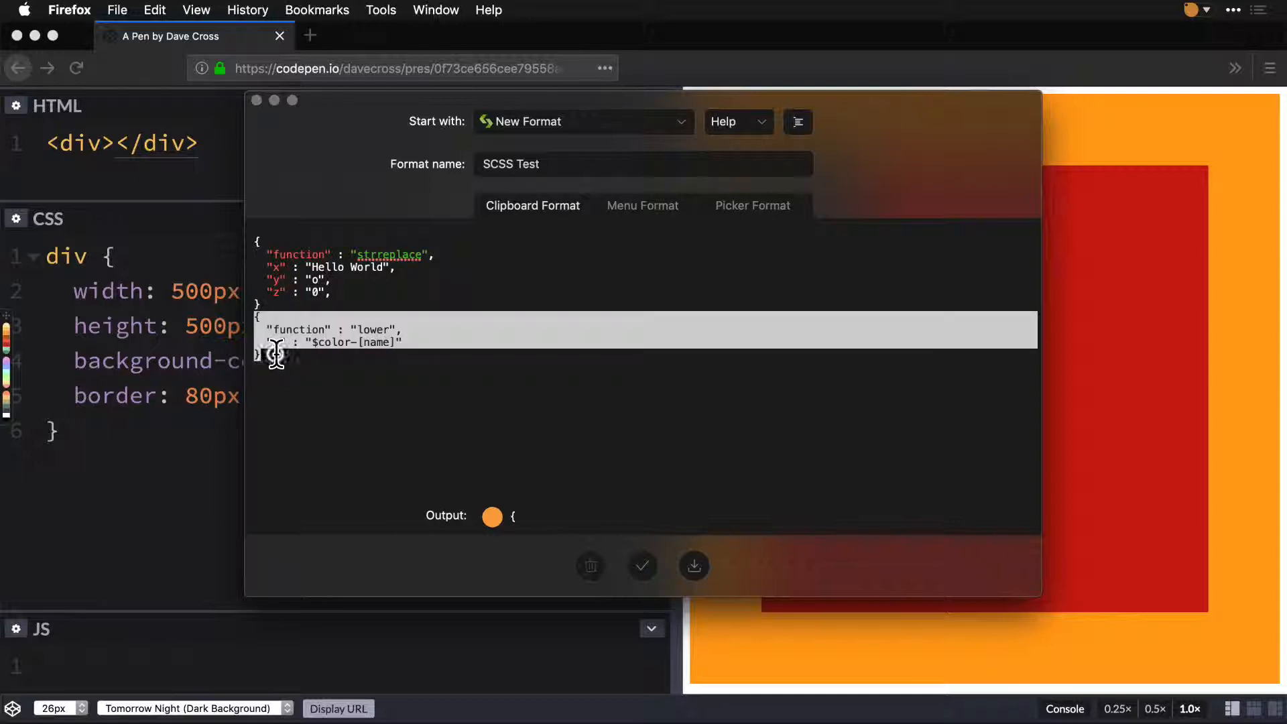
{"action": "key", "text": "super+x"}
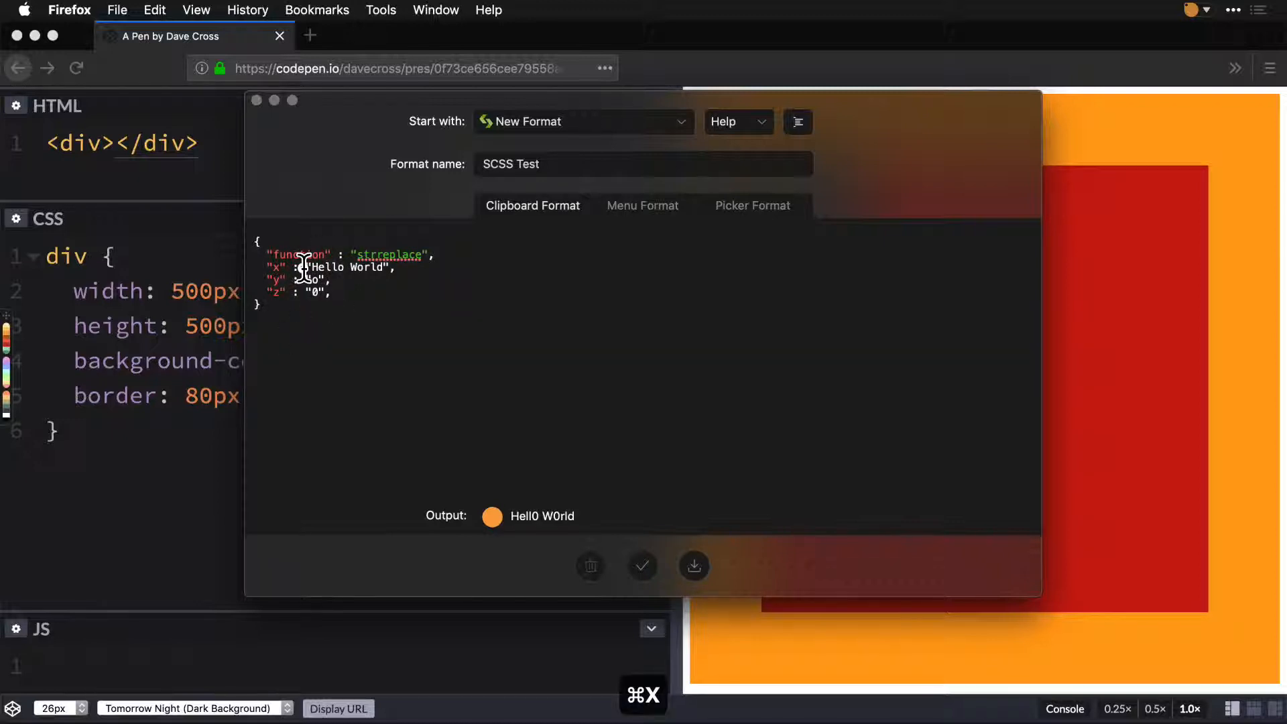
{"action": "left_click_drag", "start_coordinate": [395, 268], "coordinate": [304, 268]}
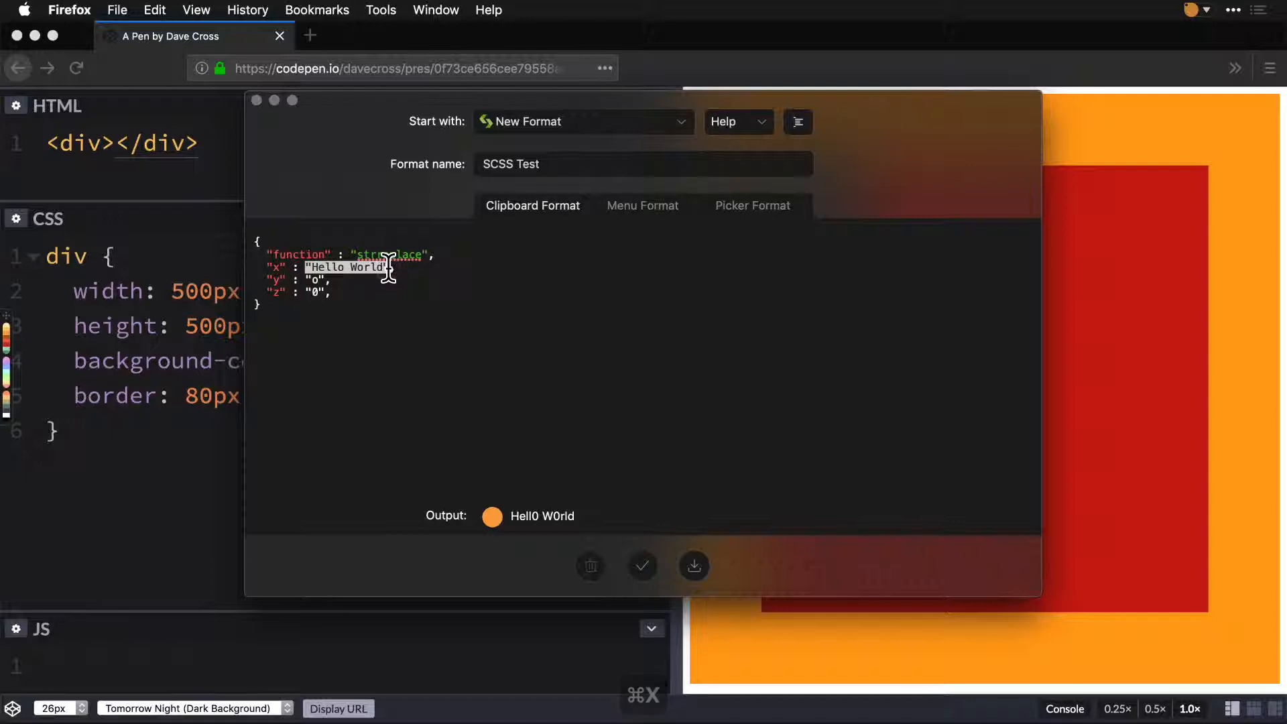
{"action": "key", "text": "BackSpace"}
{"action": "key", "text": "super+v"}
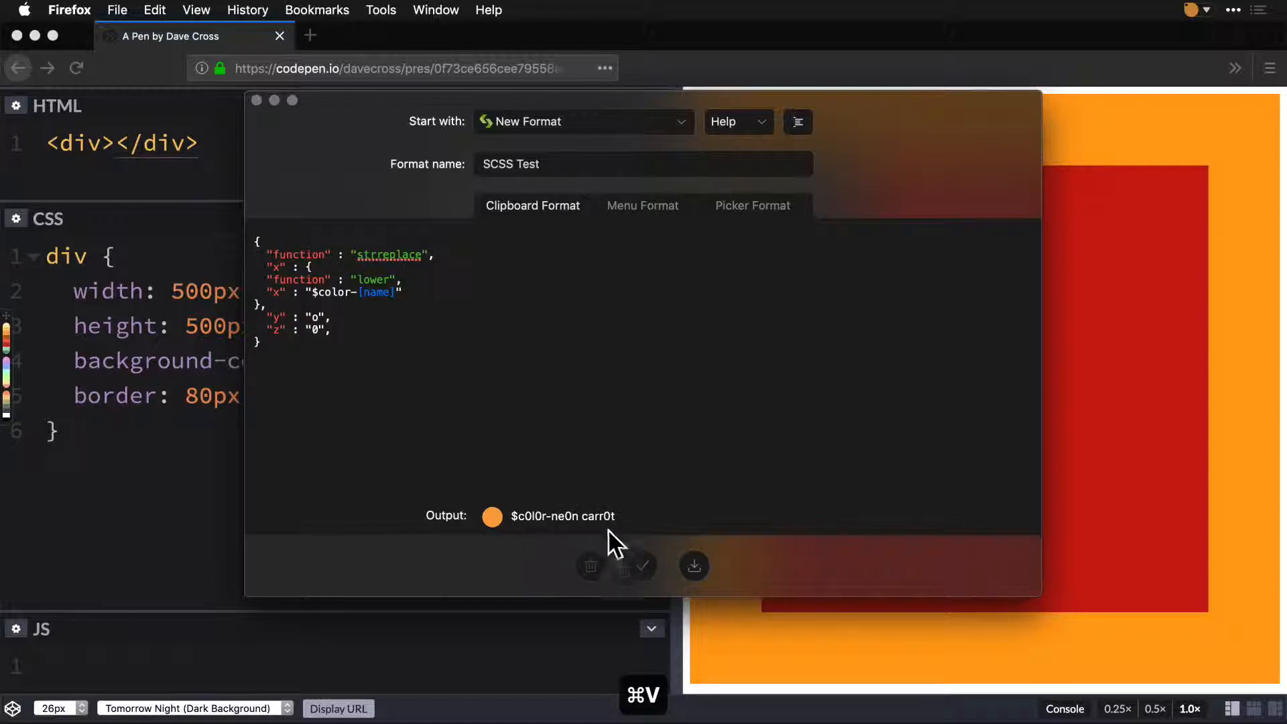
- Set the strreplace function's y value to a space and its z value to an underscore
{"action": "left_click", "coordinate": [313, 319]}
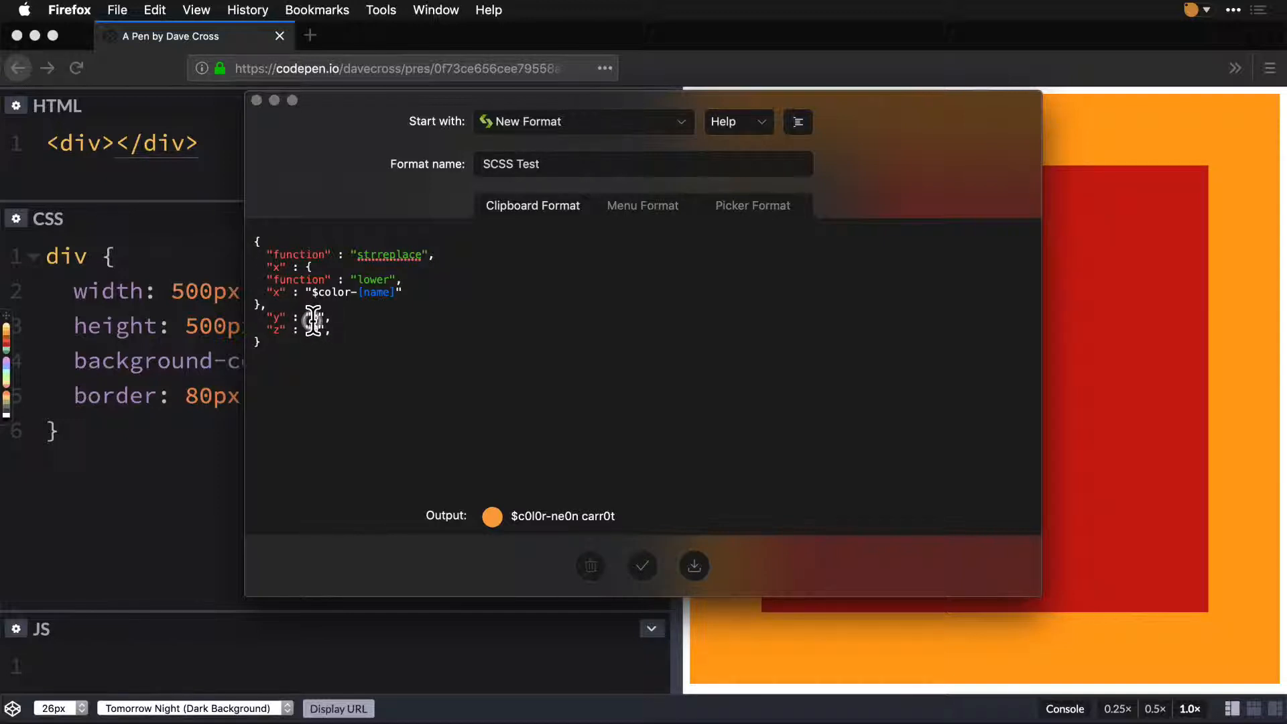
{"action": "key", "text": "shift+Right"}
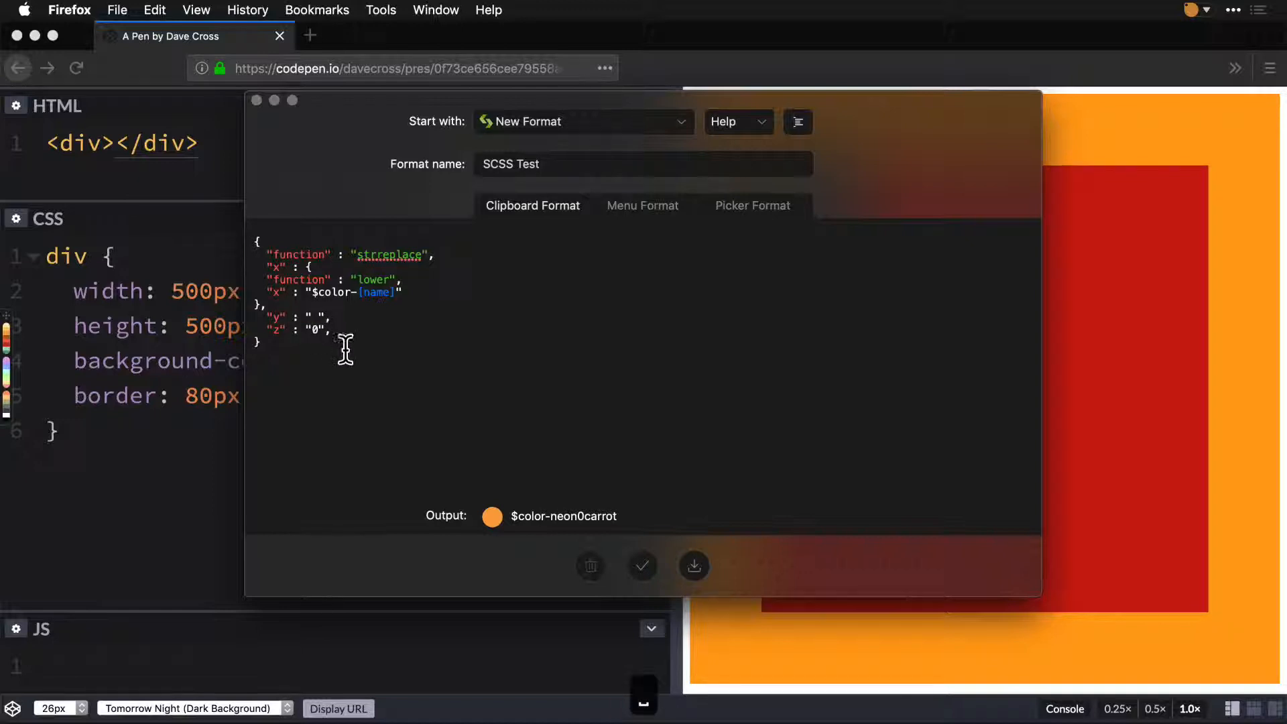
{"action": "left_click", "coordinate": [312, 329]}
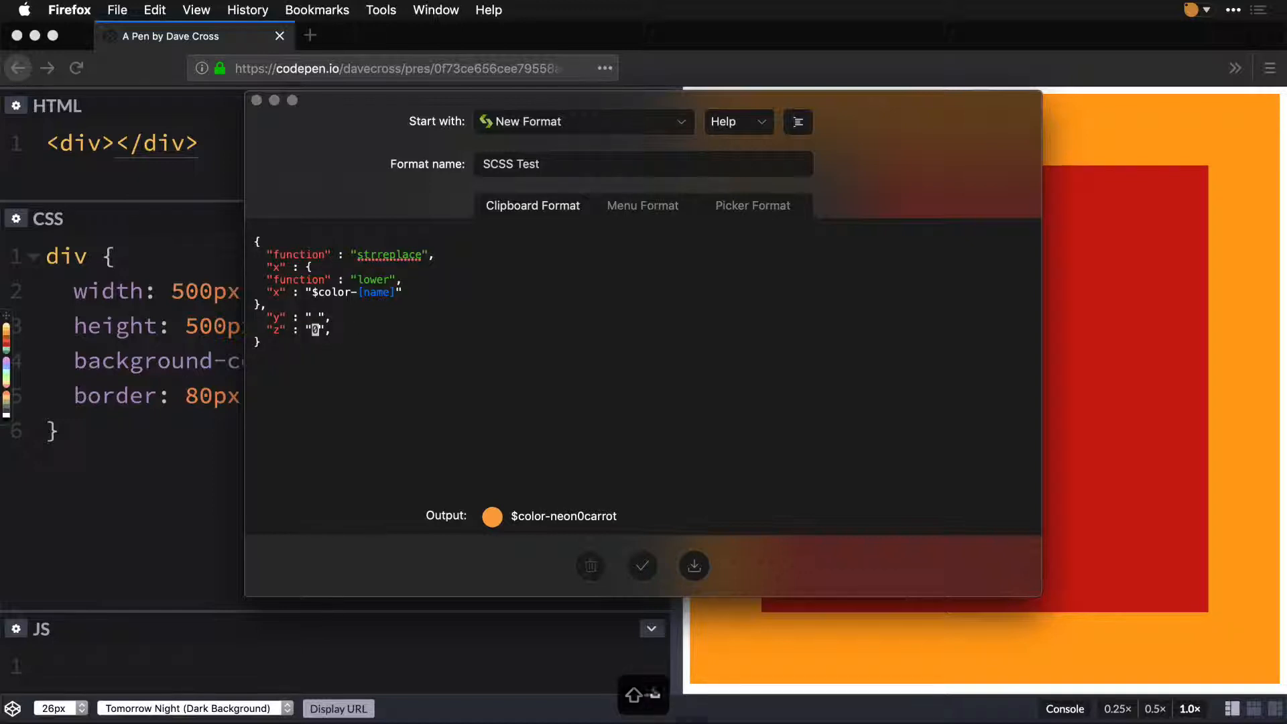
{"action": "key", "text": "shift+Right"}
{"action": "type", "text": "_"}
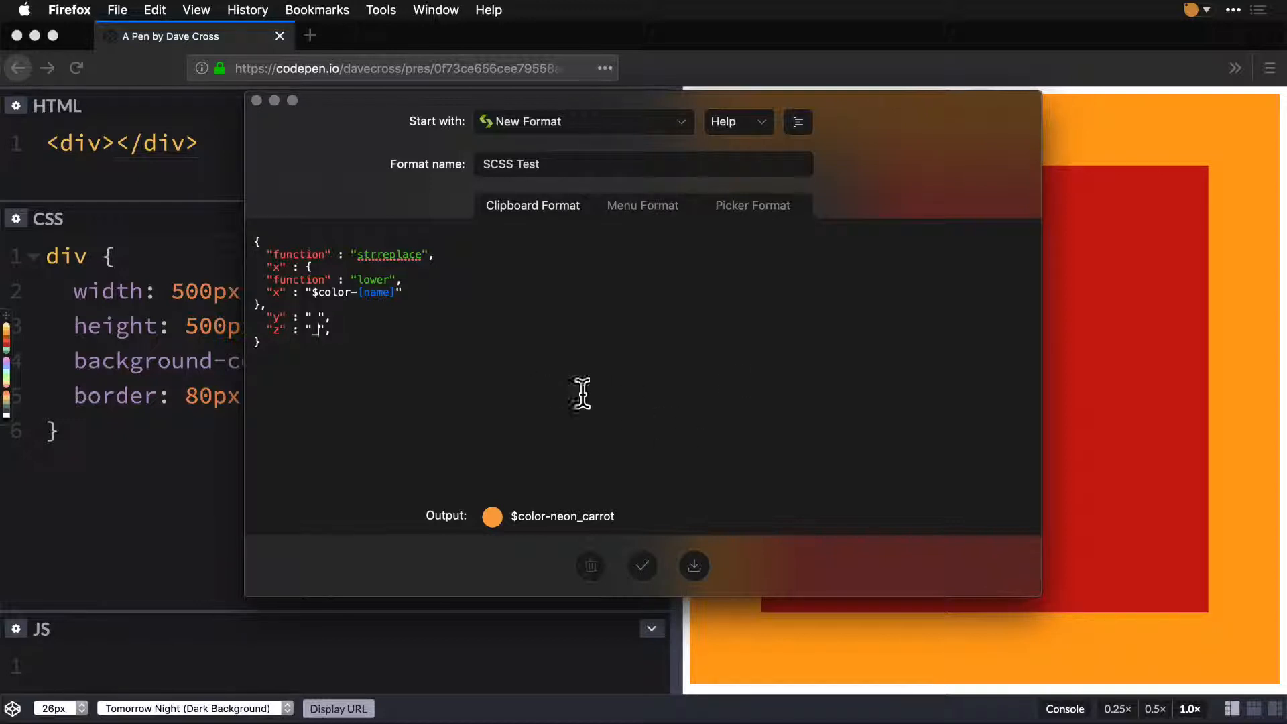
- Reformat the Clipboard Format code and insert the Concat function template from the built-in help above the strreplace function
{"action": "left_click", "coordinate": [799, 122]}
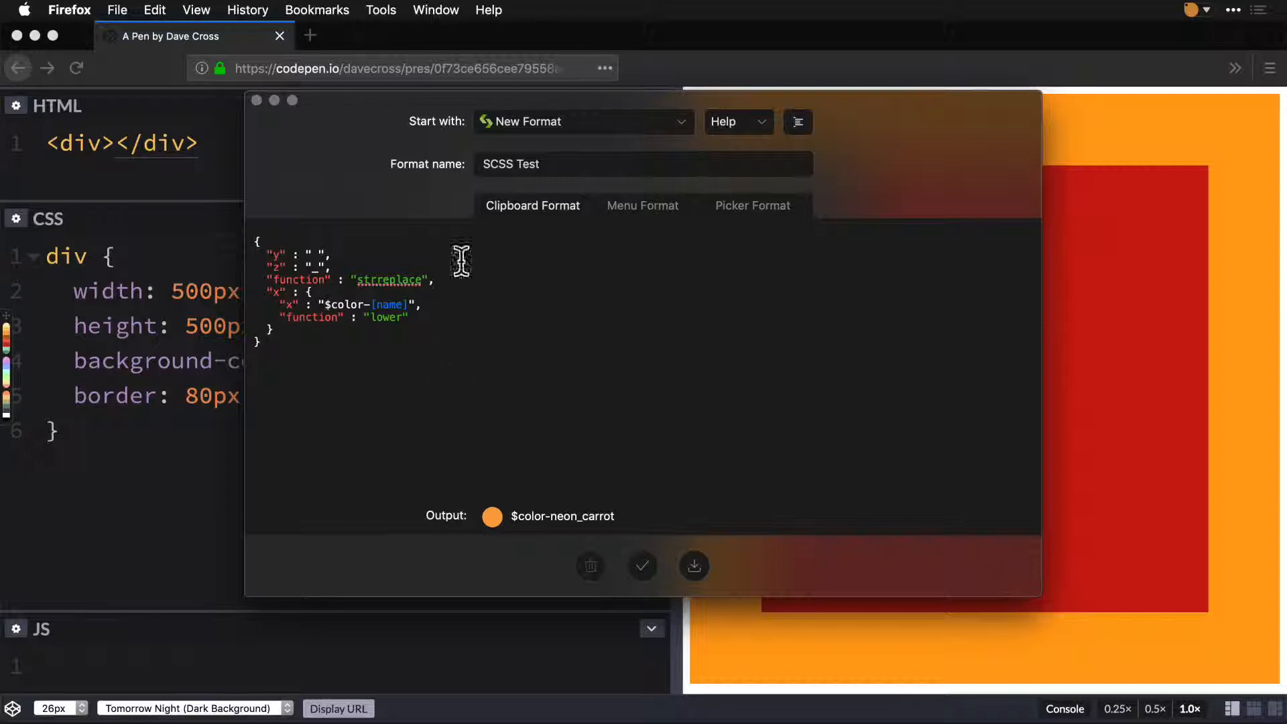
{"action": "left_click", "coordinate": [763, 121]}
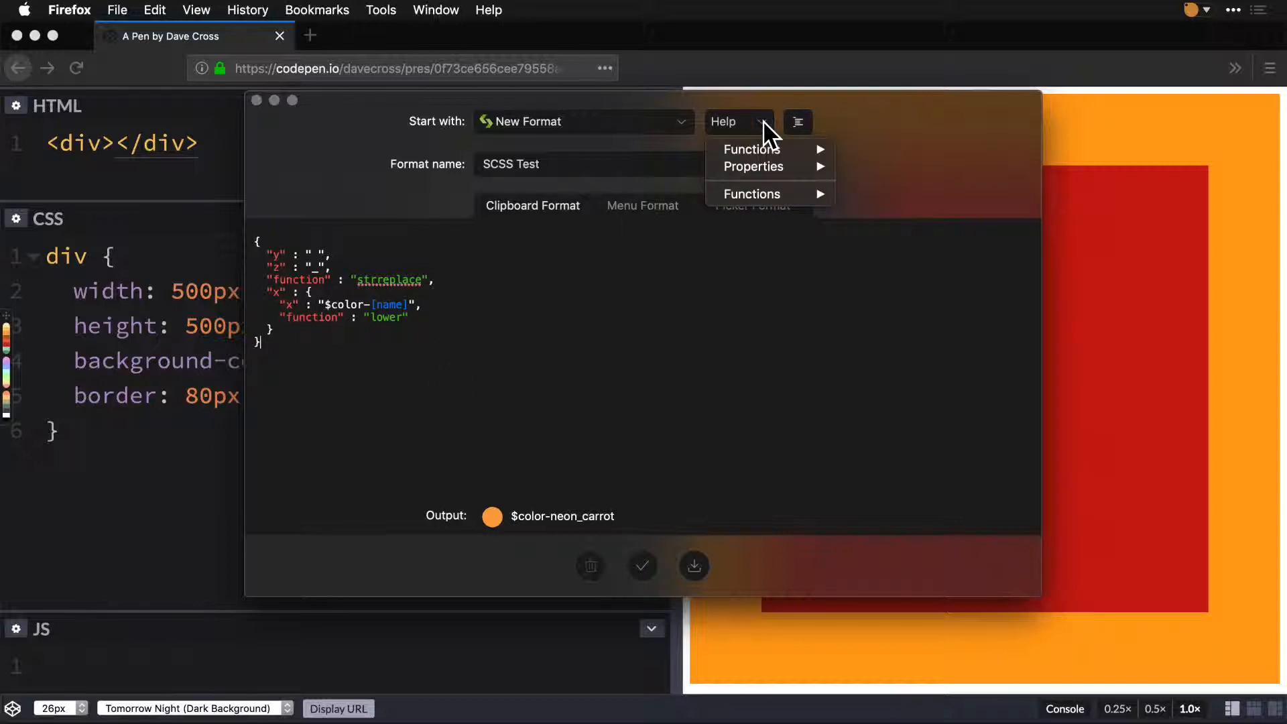
{"action": "mouse_move", "coordinate": [764, 149]}
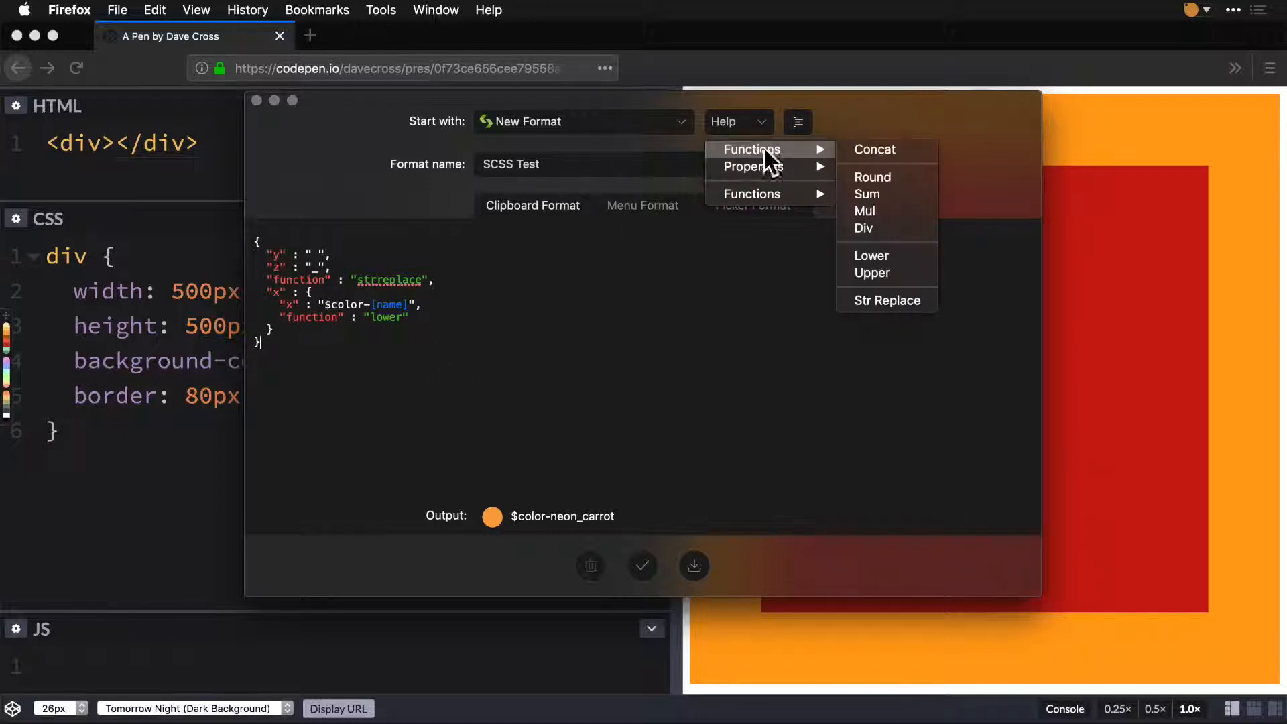
{"action": "left_click", "coordinate": [876, 149]}
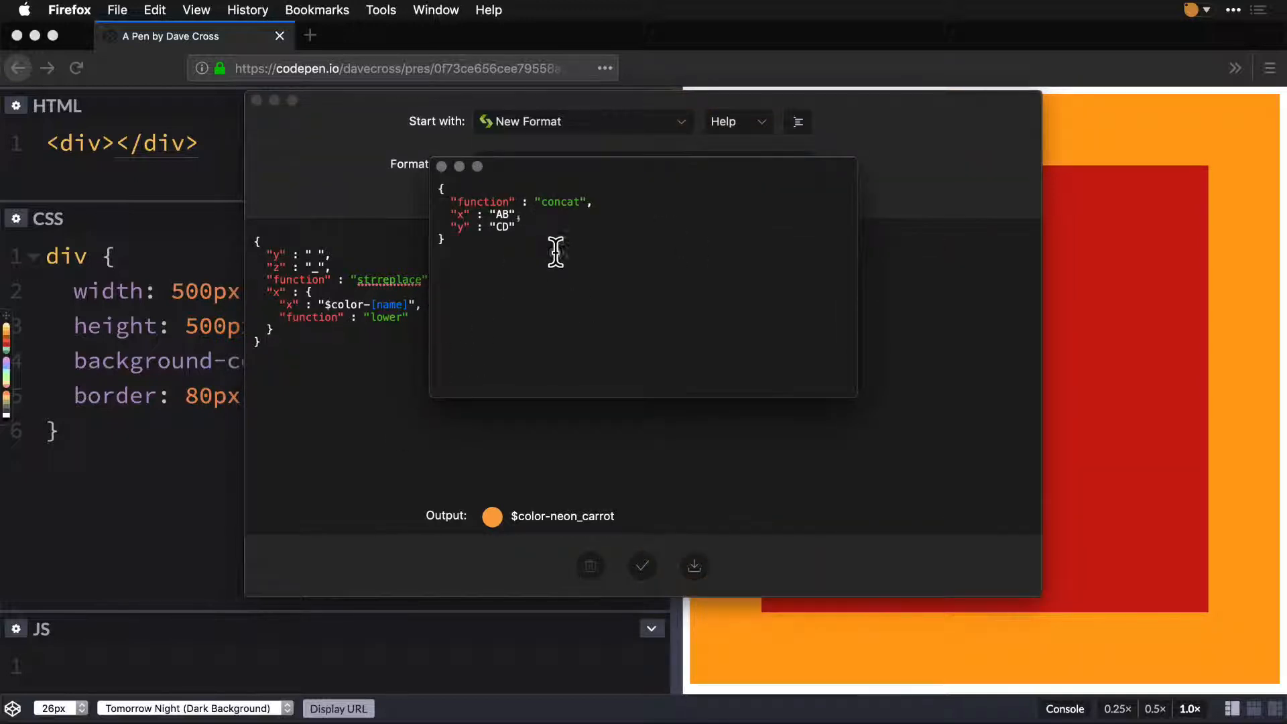
{"action": "key", "text": "super+a"}
{"action": "key", "text": "super+c"}
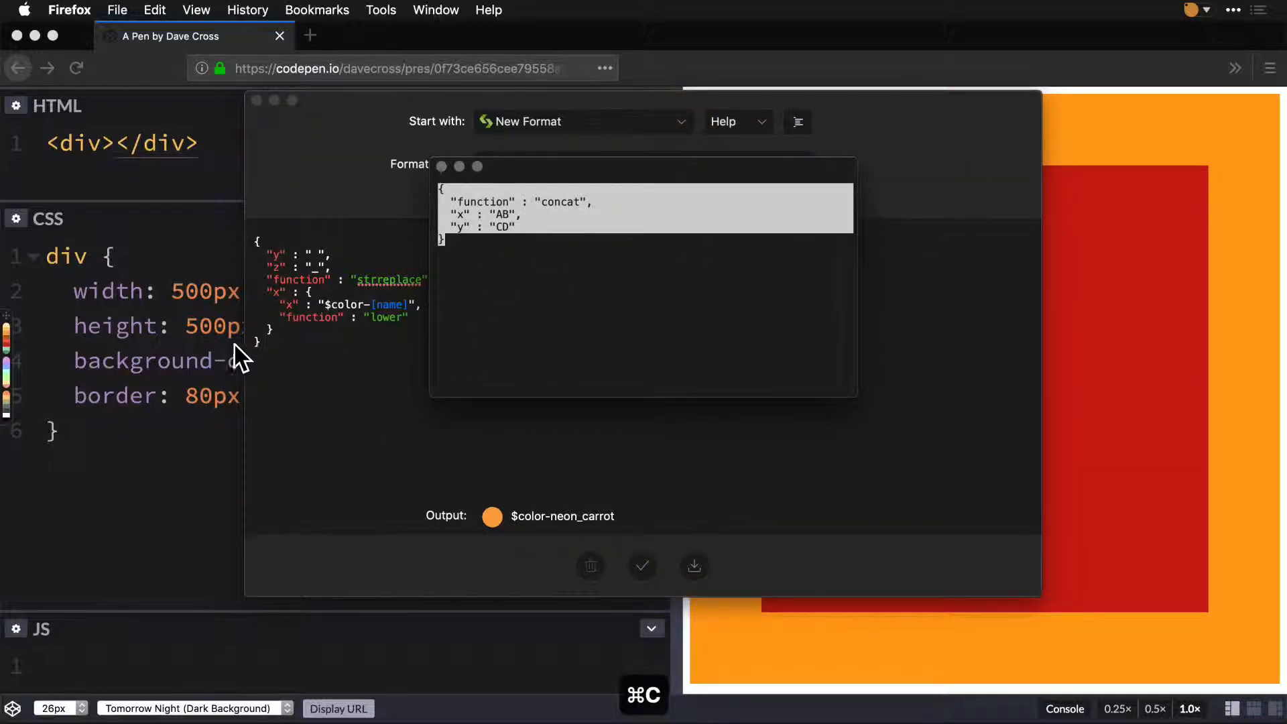
{"action": "left_click", "coordinate": [319, 396]}
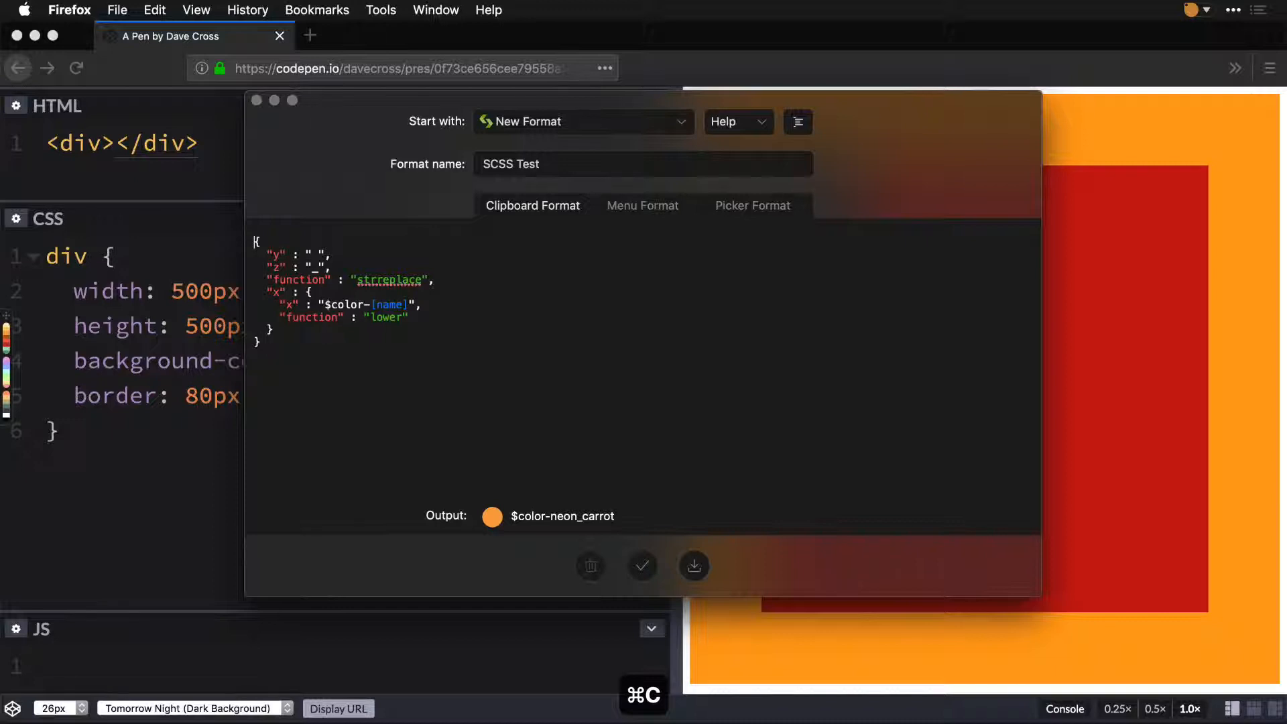
{"action": "key", "text": "Return"}
{"action": "key", "text": "Up"}
{"action": "key", "text": "super+v"}
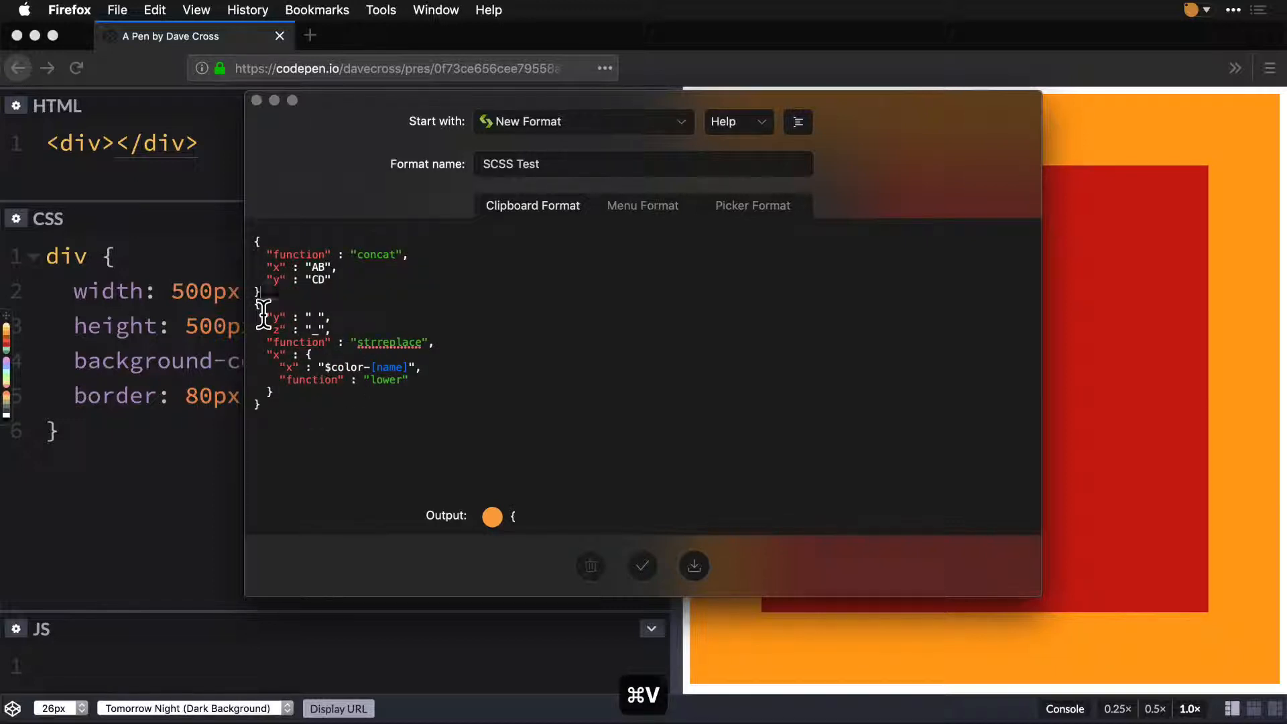
- Move the strreplace function block into the concat function's x value, replacing "AB", and reformat the code
{"action": "key", "text": "Right"}
{"action": "left_click_drag", "start_coordinate": [255, 305], "coordinate": [258, 405]}
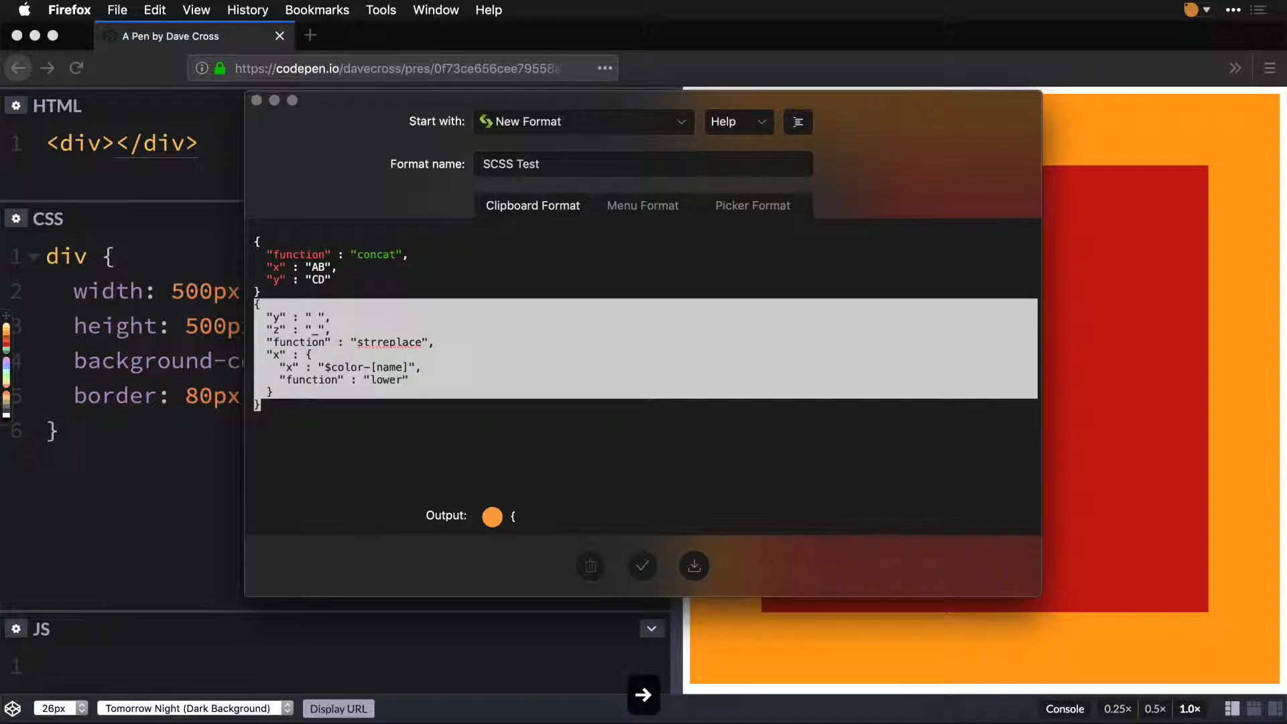
{"action": "key", "text": "super+x"}
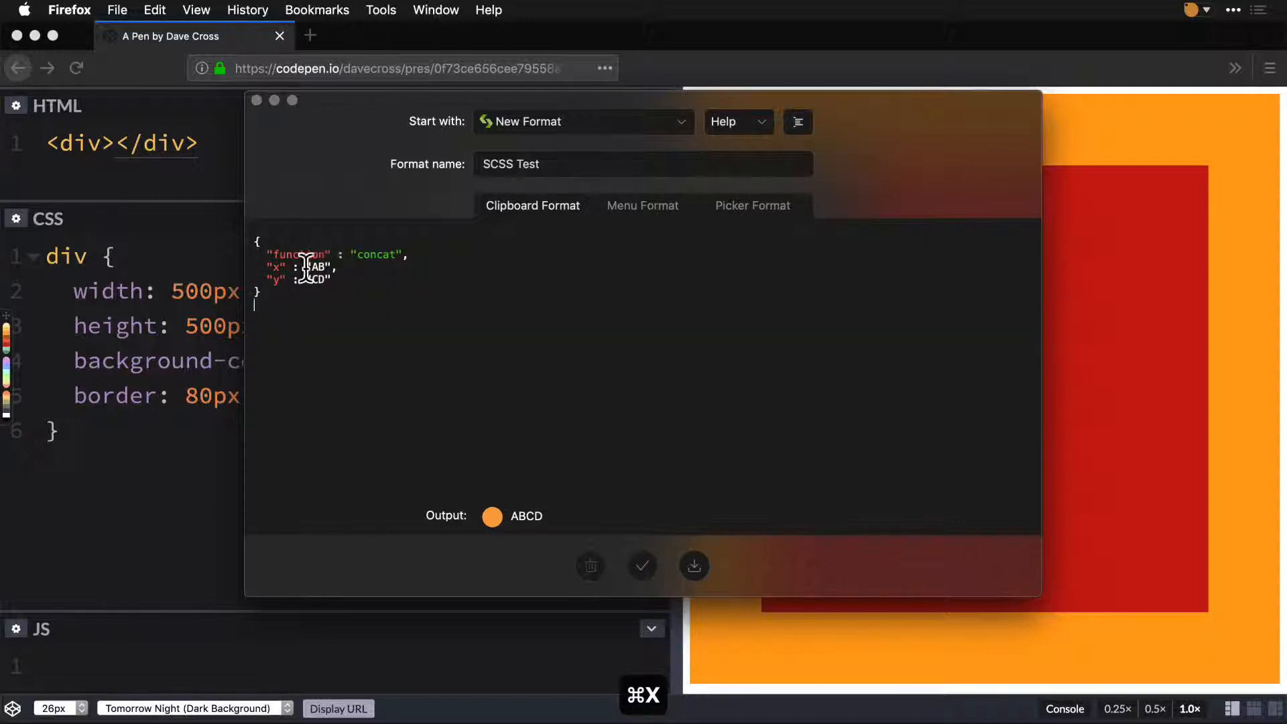
{"action": "double_click", "coordinate": [328, 267]}
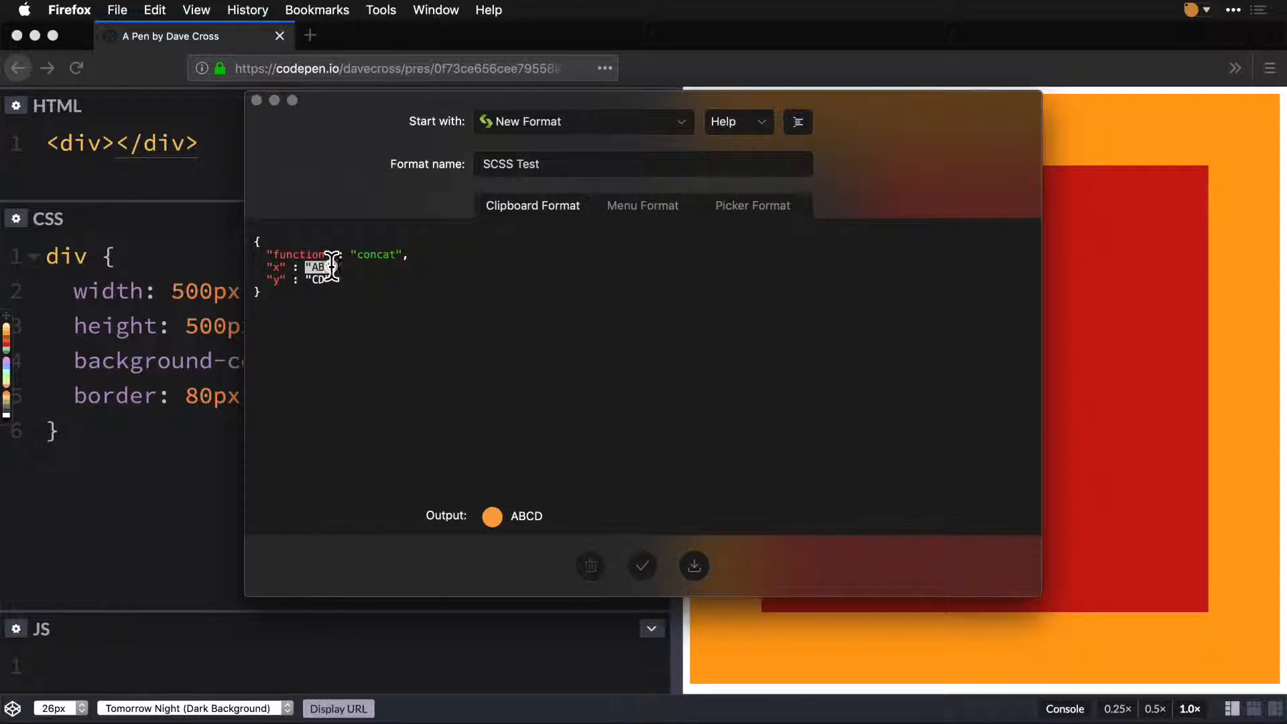
{"action": "key", "text": "super+v"}
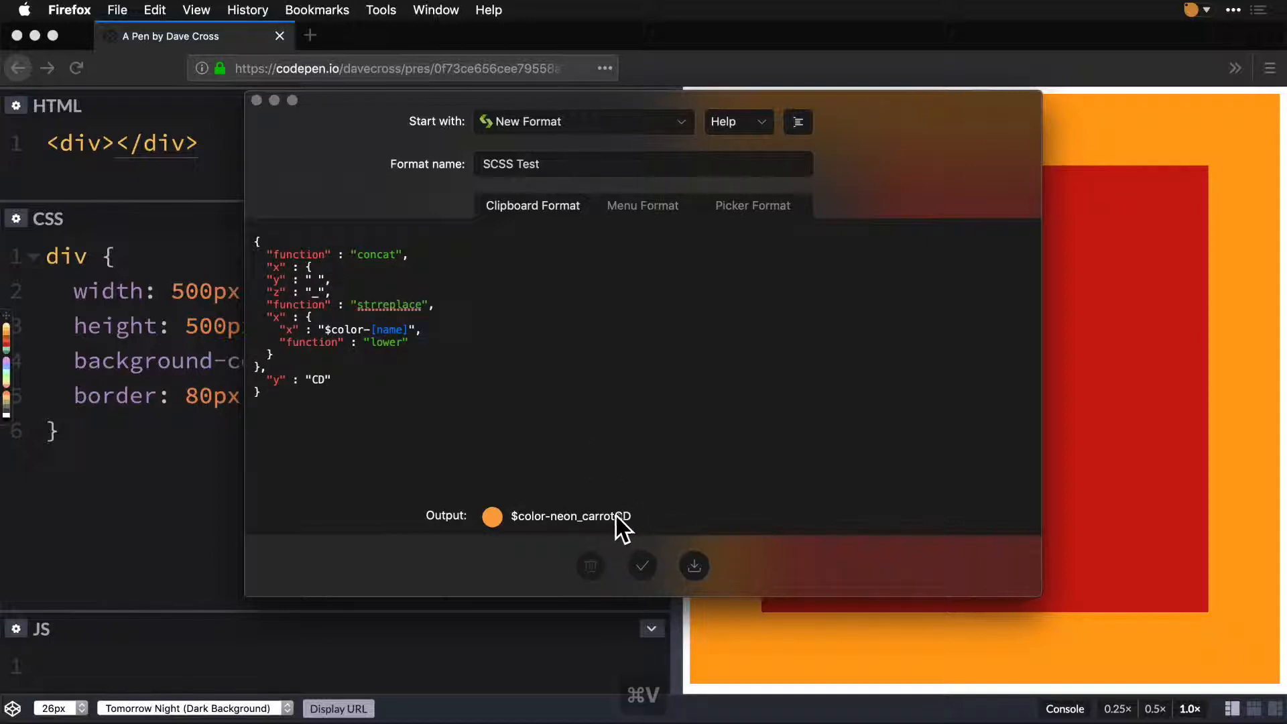
{"action": "left_click", "coordinate": [800, 122]}
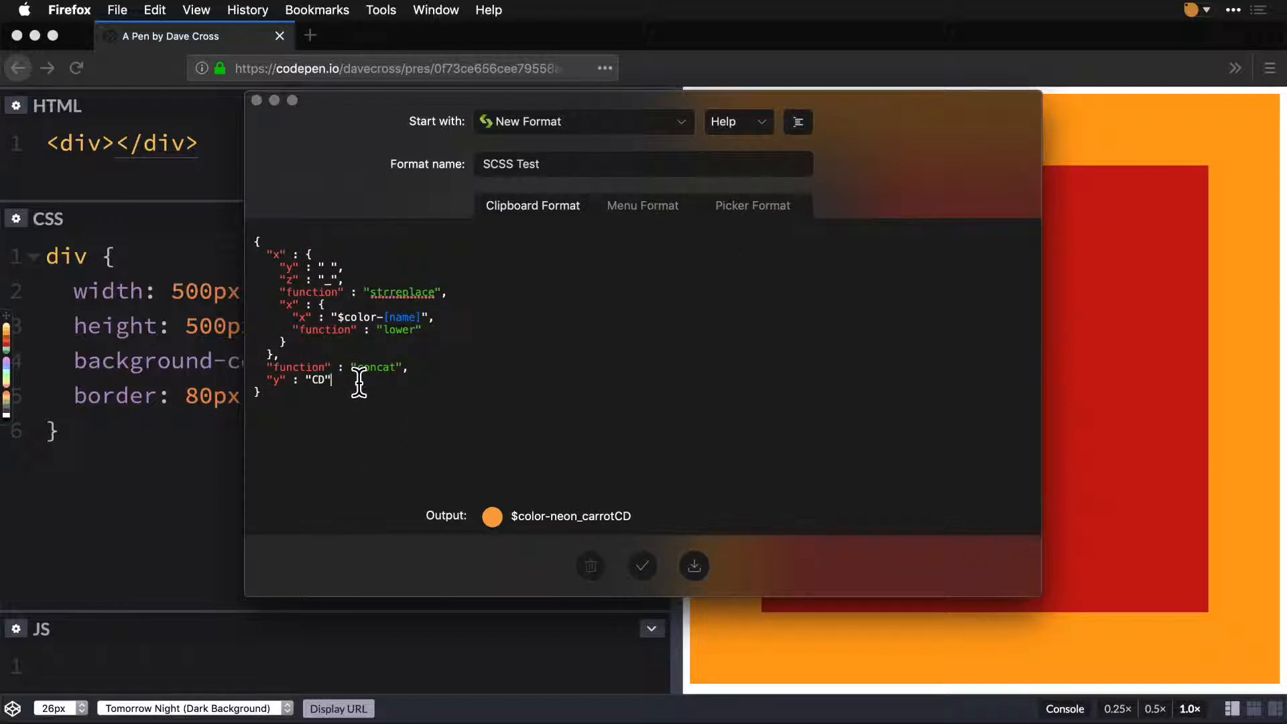
- Replace "CD" in the concat function's y value with a colon, a space and HSLA()
{"action": "key", "text": "Left"}
{"action": "key", "text": "shift+Left"}
{"action": "key", "text": "shift+Left"}
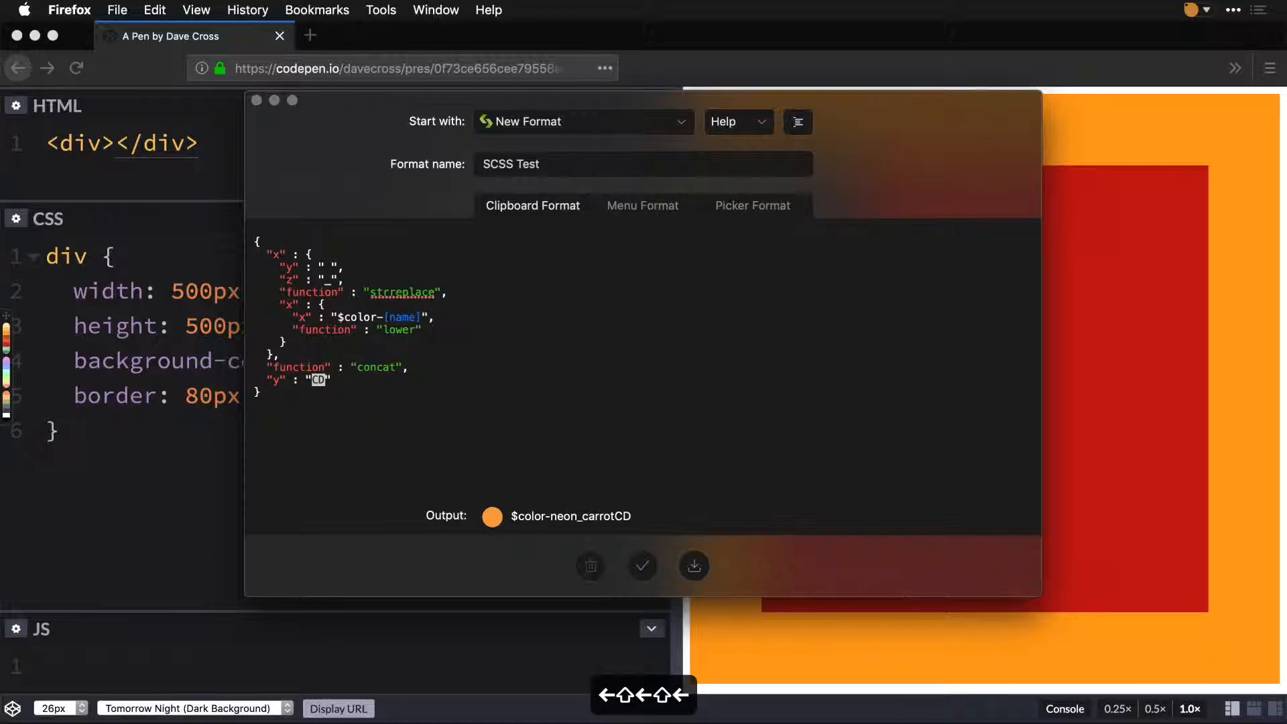
{"action": "type", "text": ": "}
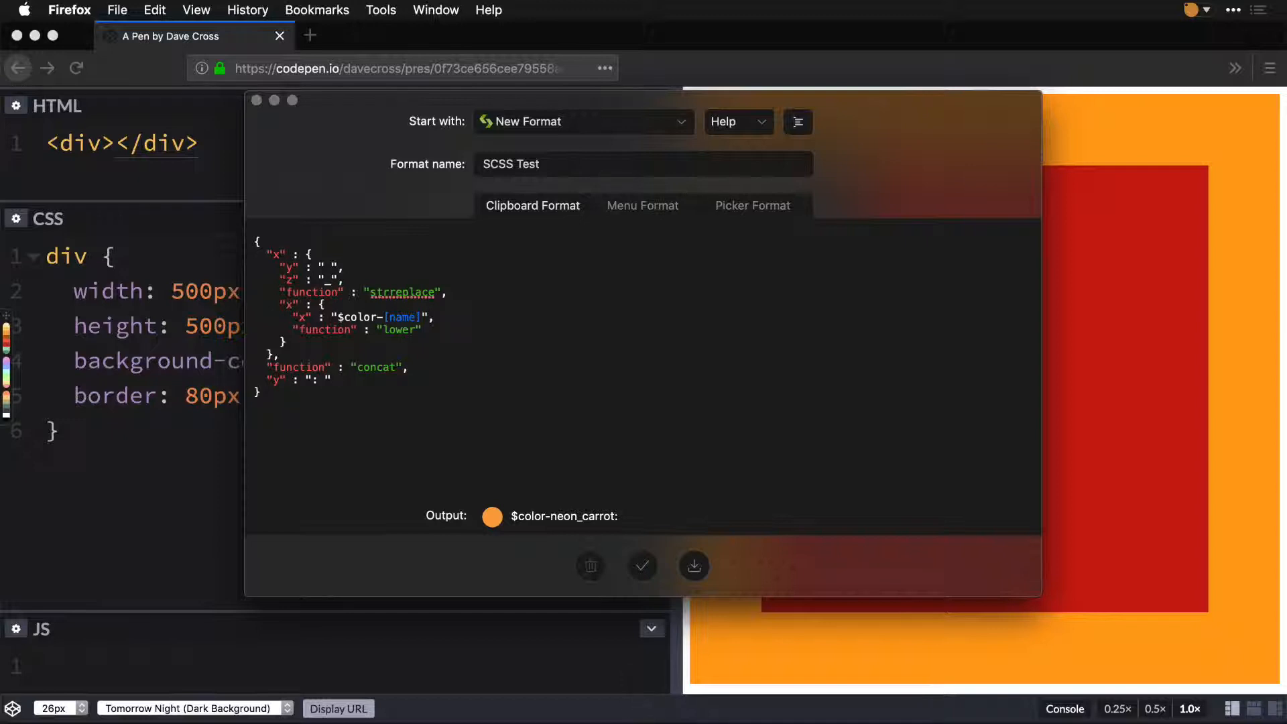
{"action": "type", "text": "HSLA"}
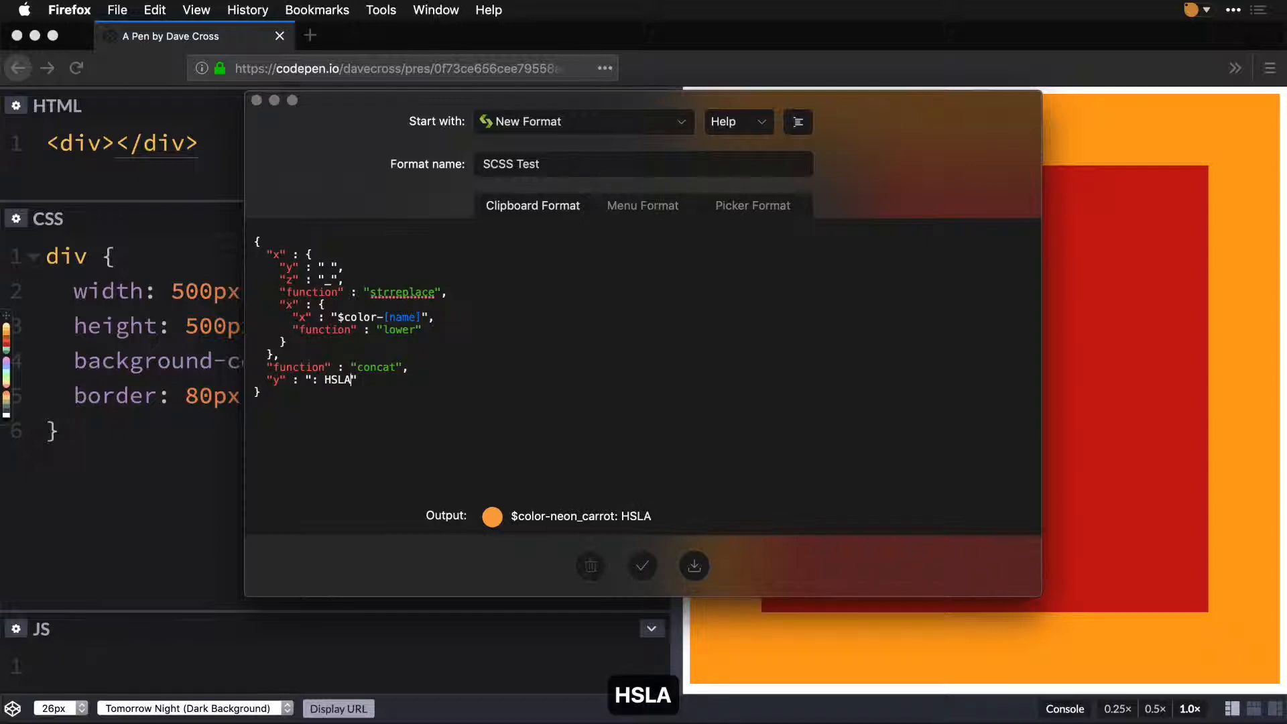
{"action": "type", "text": "("}
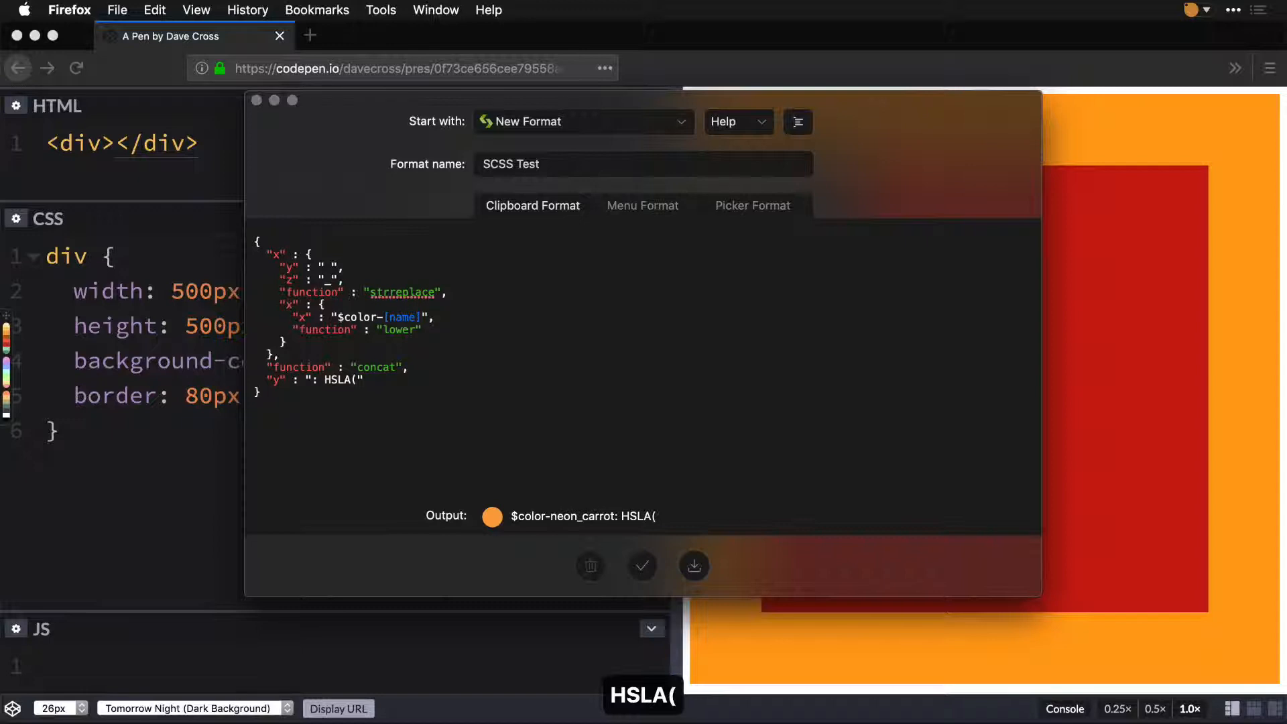
{"action": "type", "text": ")"}
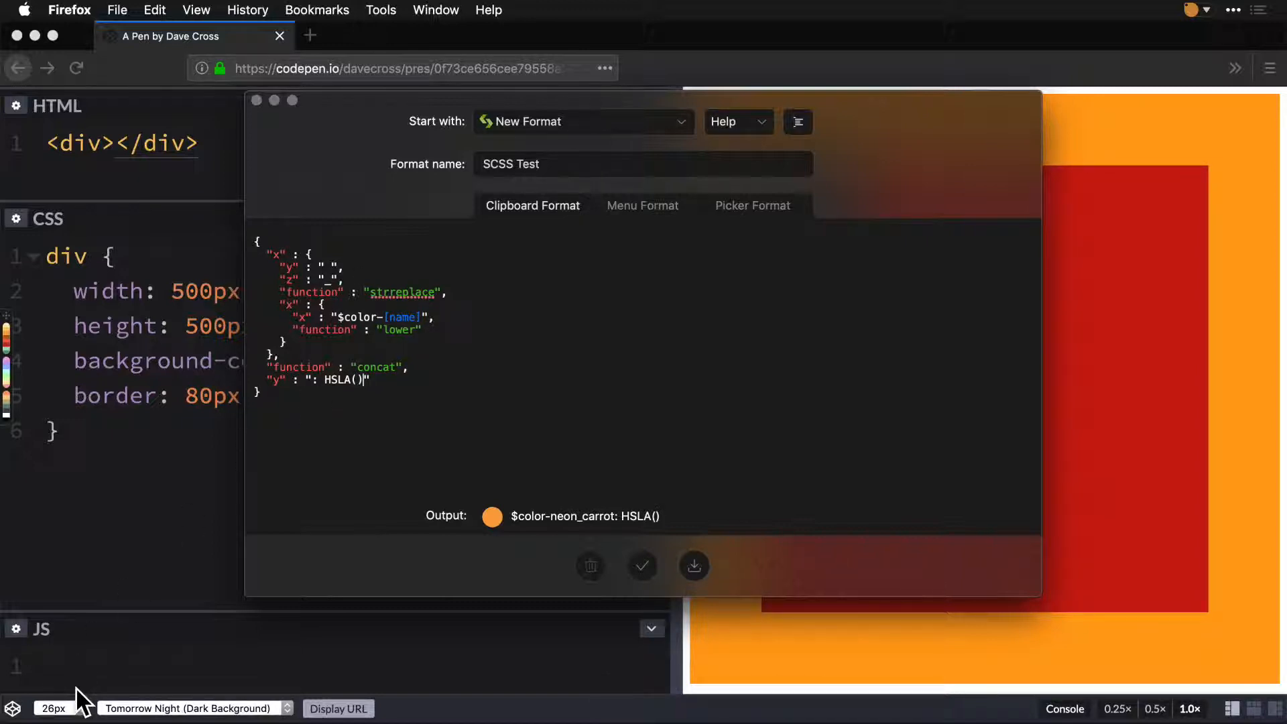
- Append a semicolon, a space and "\\# \n" after HSLA() in the concat function's y value
{"action": "key", "text": "BackSpace"}
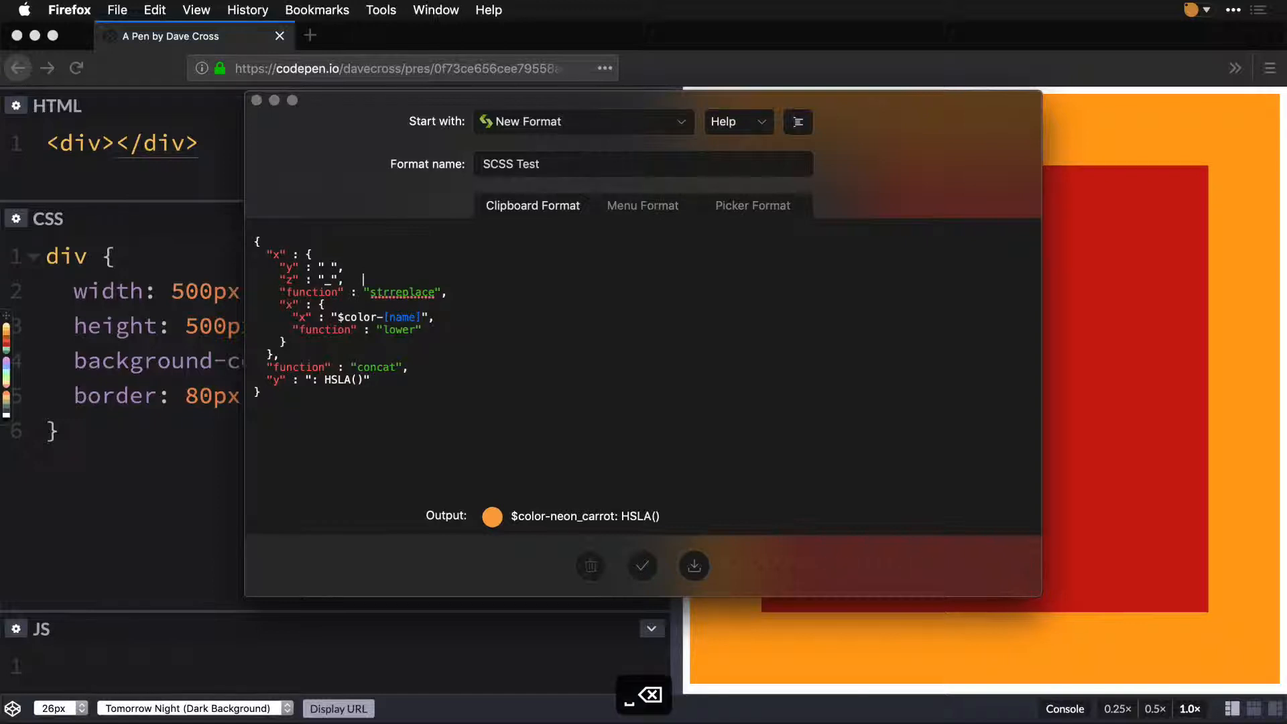
{"action": "type", "text": "; "}
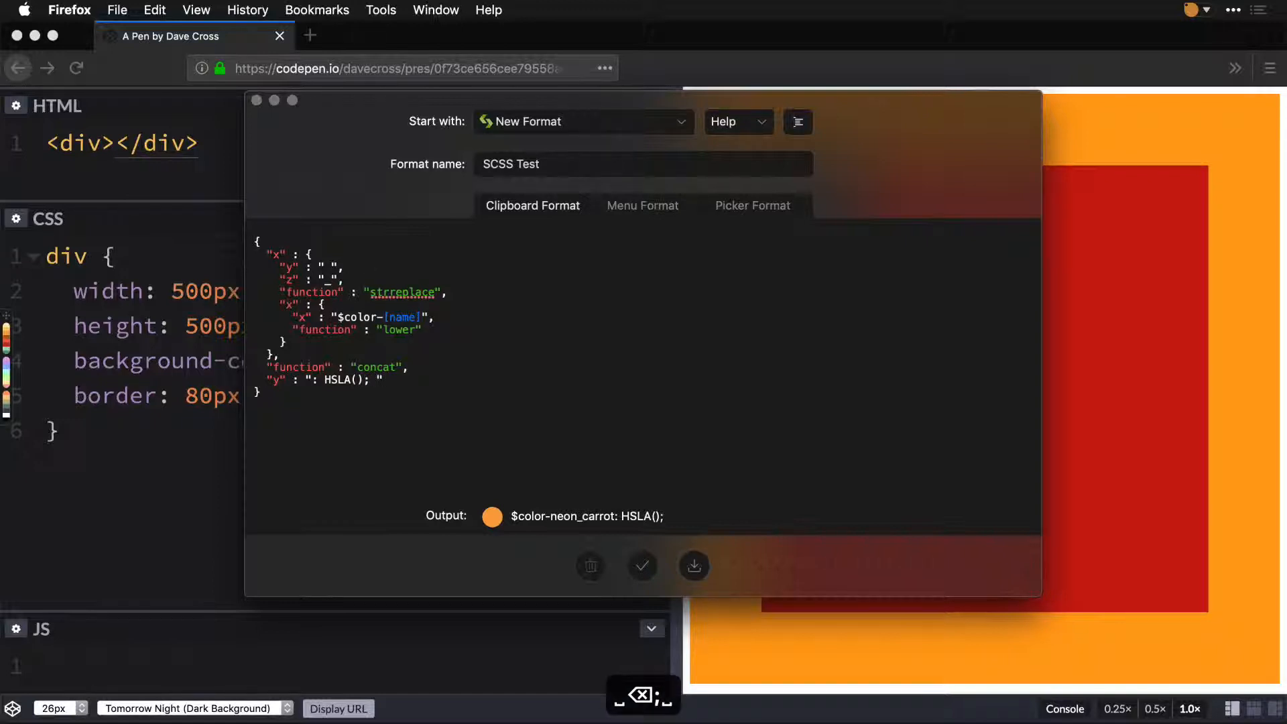
{"action": "type", "text": "\\\\"}
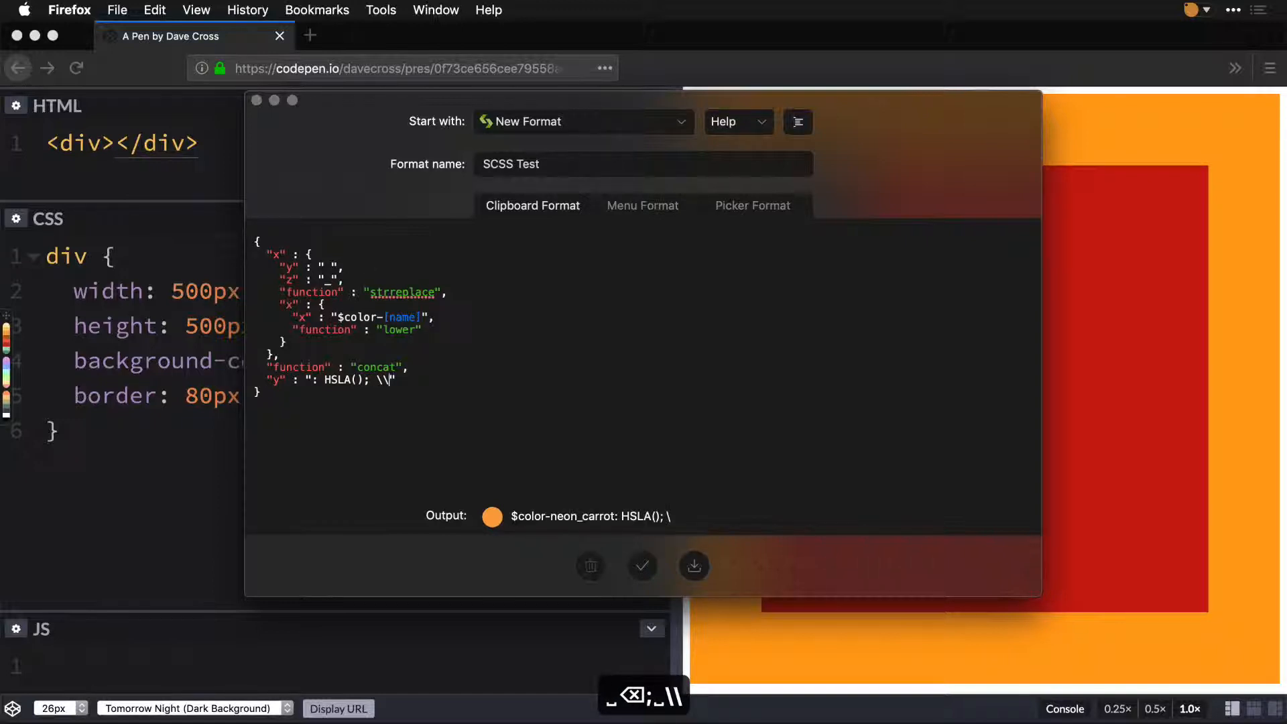
{"action": "type", "text": "#"}
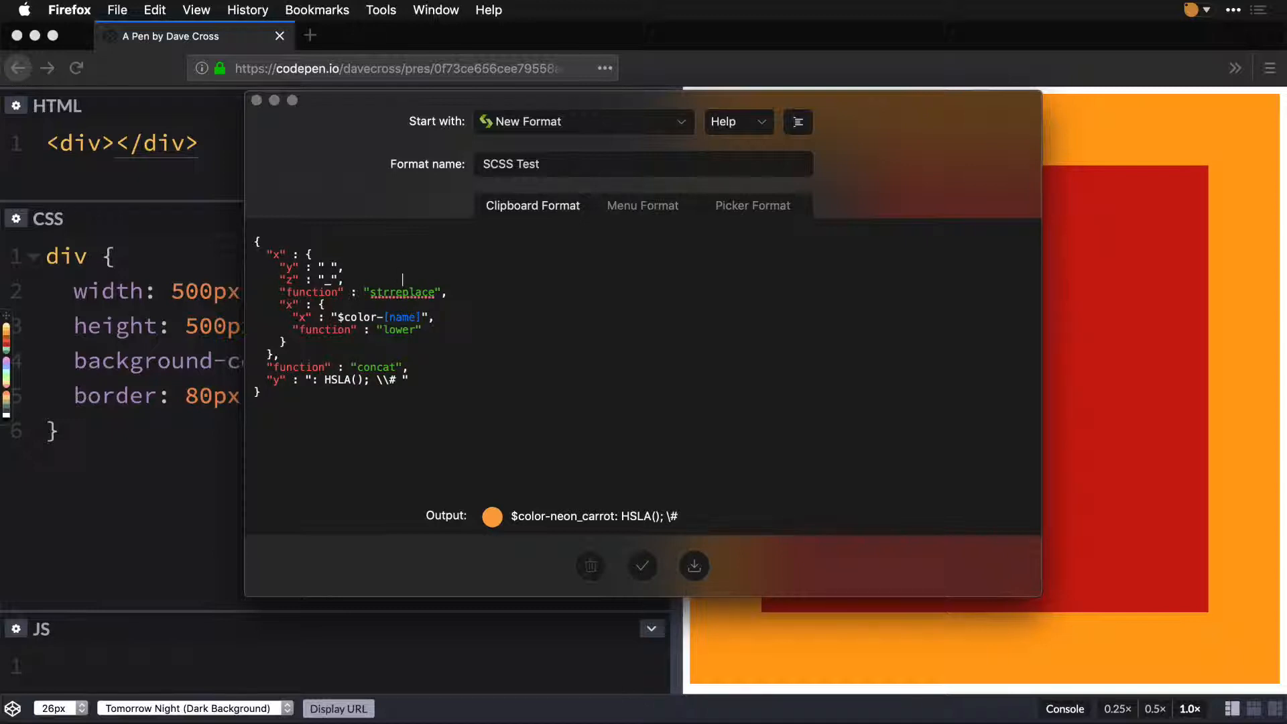
{"action": "type", "text": "\\n"}
- Copy the CSS Hue property from the built-in help and insert it between the HSLA parentheses
{"action": "left_click", "coordinate": [762, 122]}
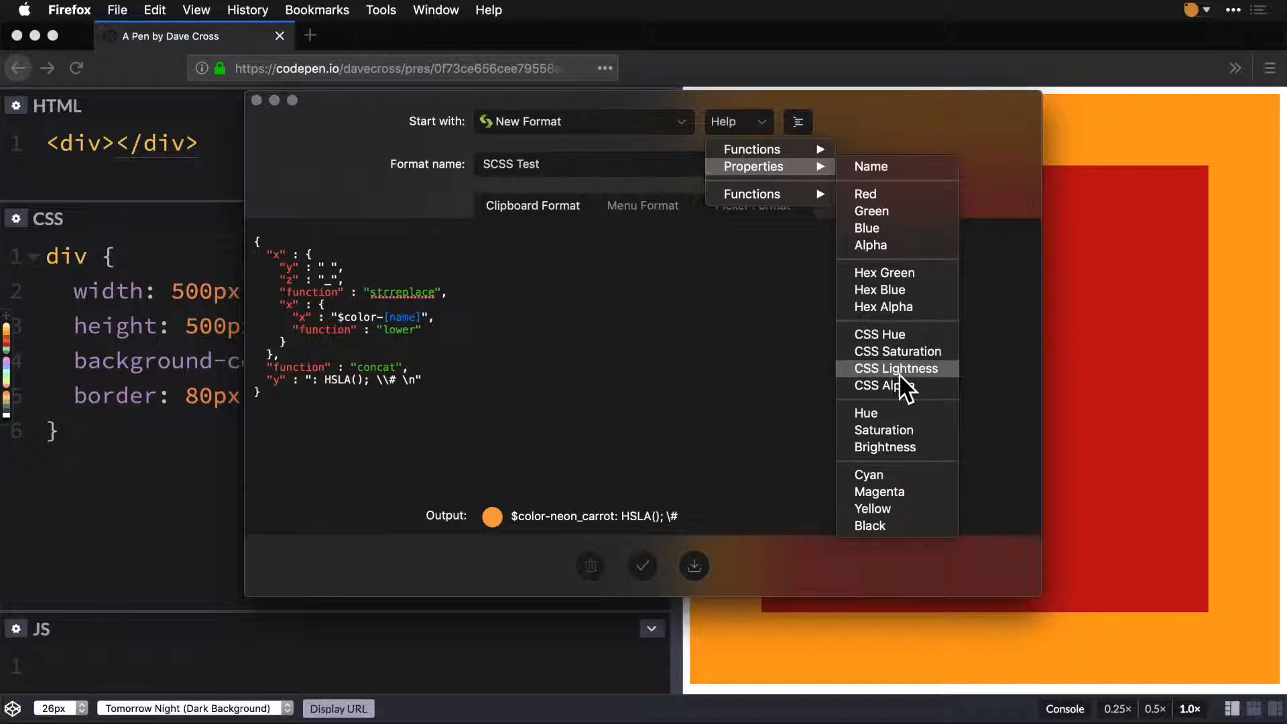
{"action": "left_click", "coordinate": [890, 334]}
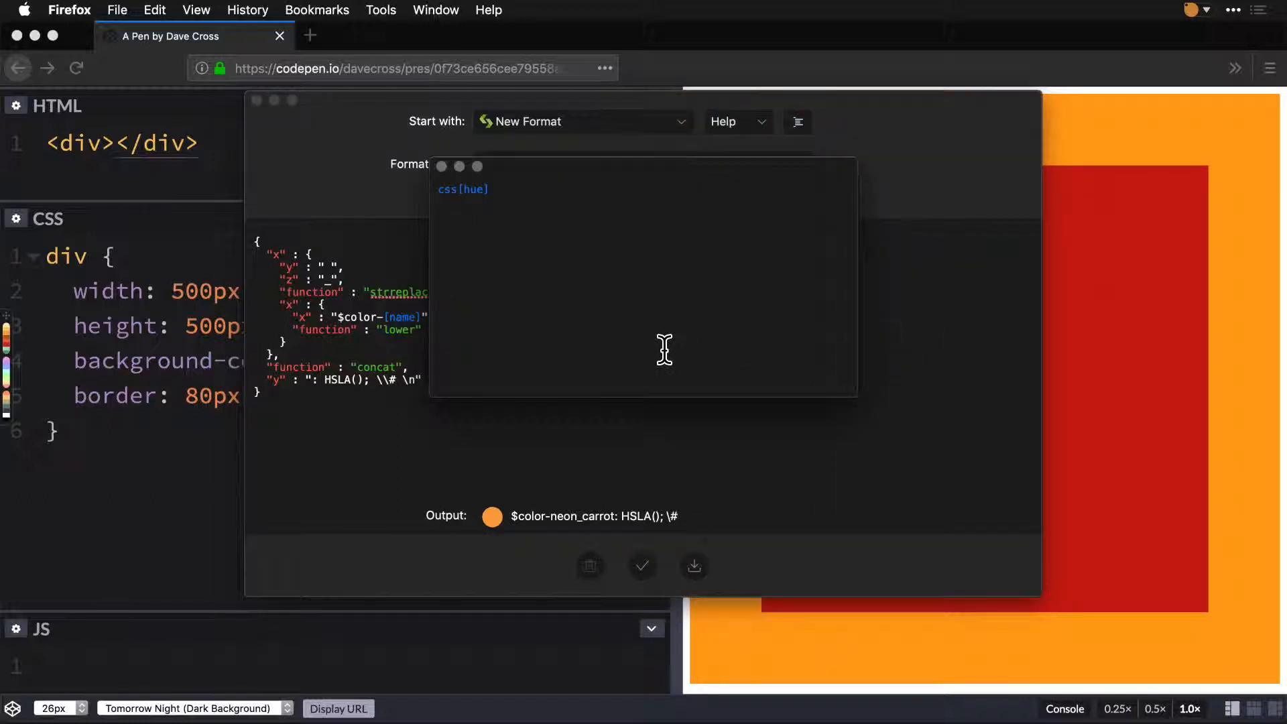
{"action": "key", "text": "super+a"}
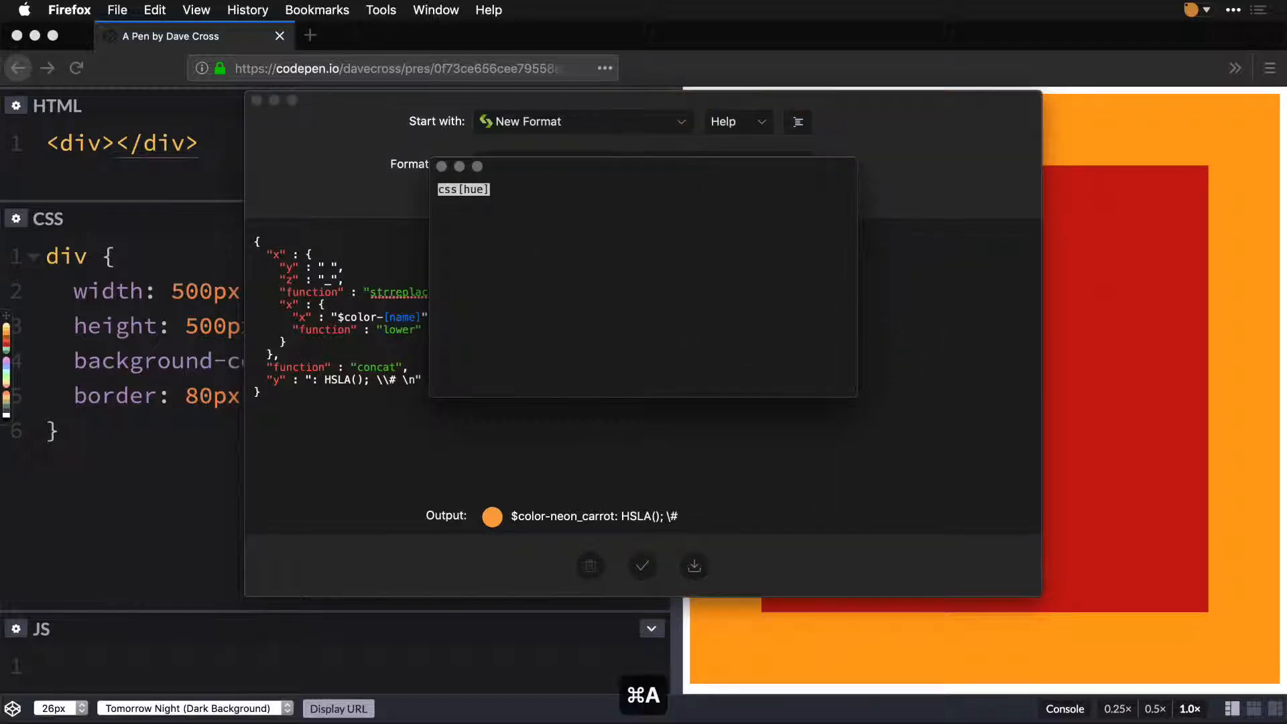
{"action": "key", "text": "super+c"}
{"action": "left_click", "coordinate": [374, 369]}
{"action": "key", "text": "super+v"}
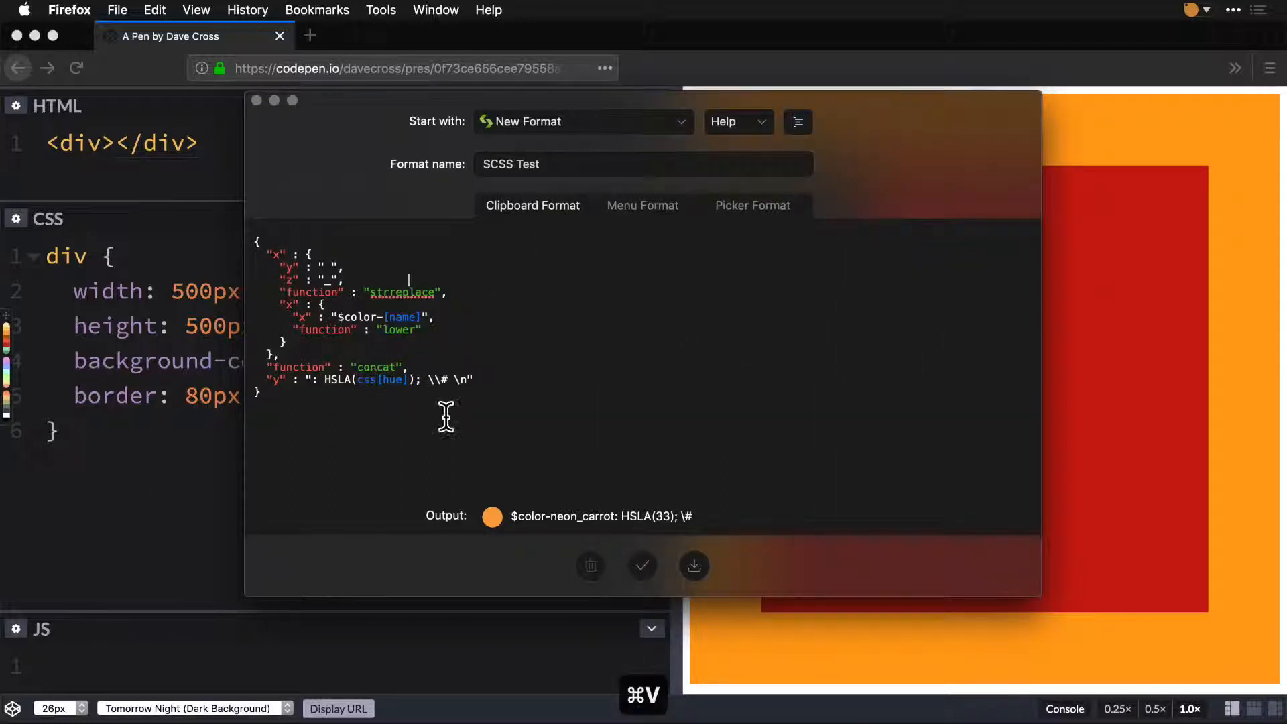
- Add three more comma-separated css[hue] entries inside HSLA(), with % after the second entry and $ after the third
{"action": "type", "text": ","}
{"action": "key", "text": "super+v"}
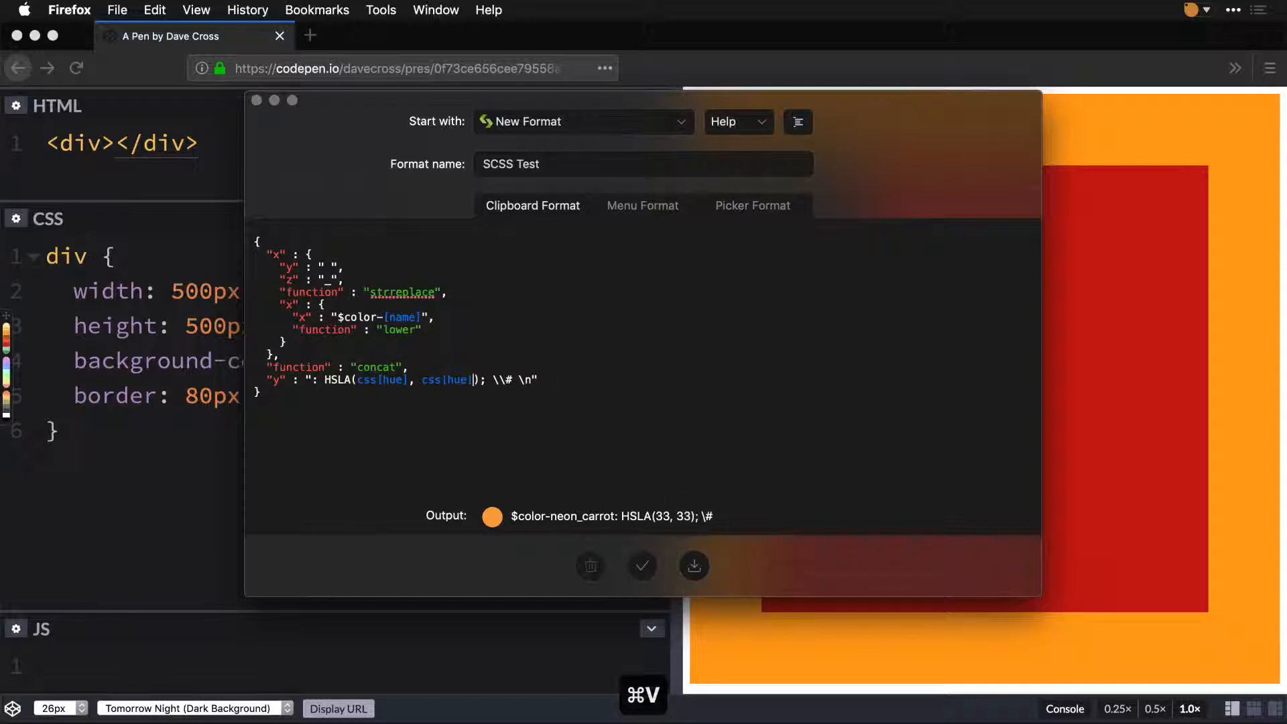
{"action": "type", "text": "%,"}
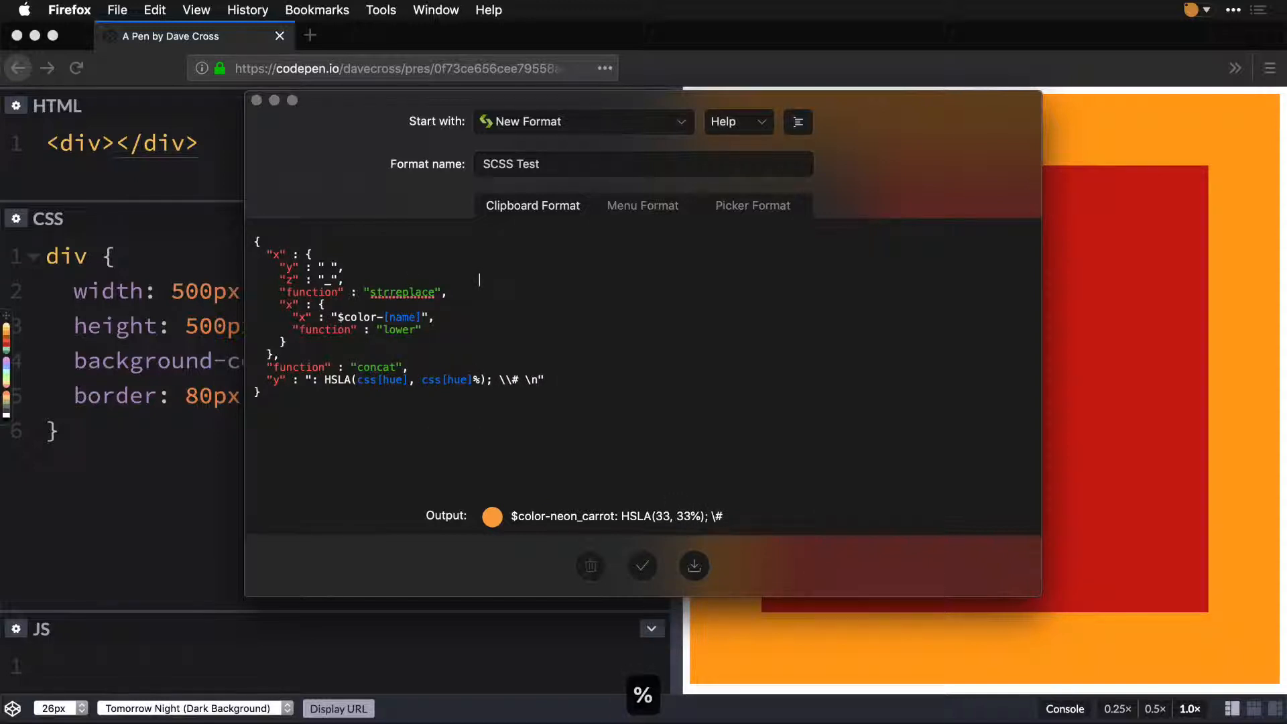
{"action": "key", "text": "super+v"}
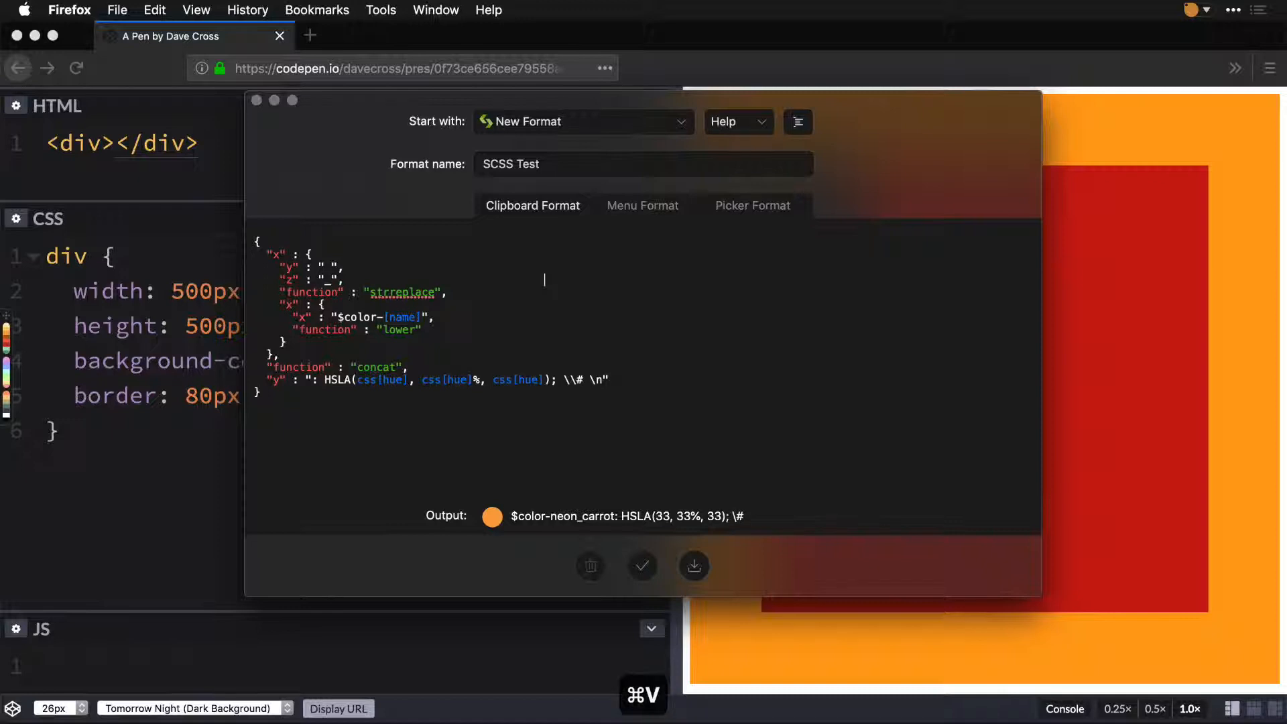
{"action": "type", "text": "$,"}
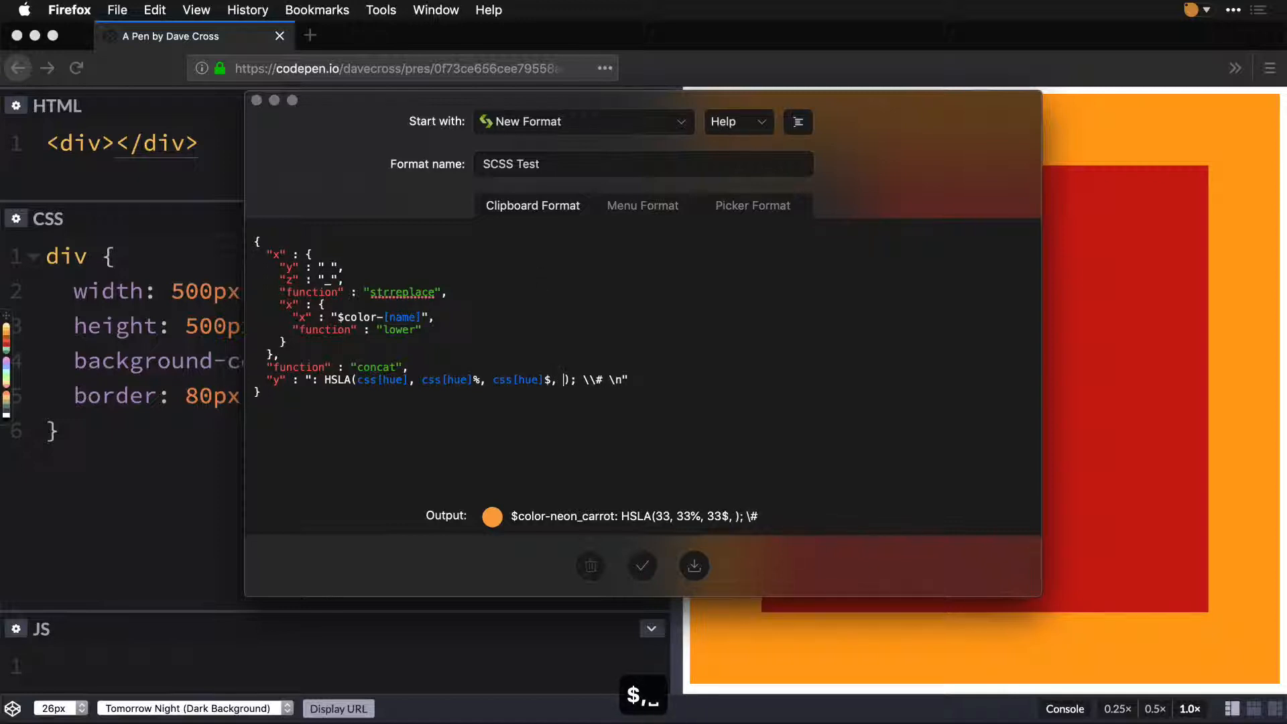
{"action": "key", "text": "super+v"}
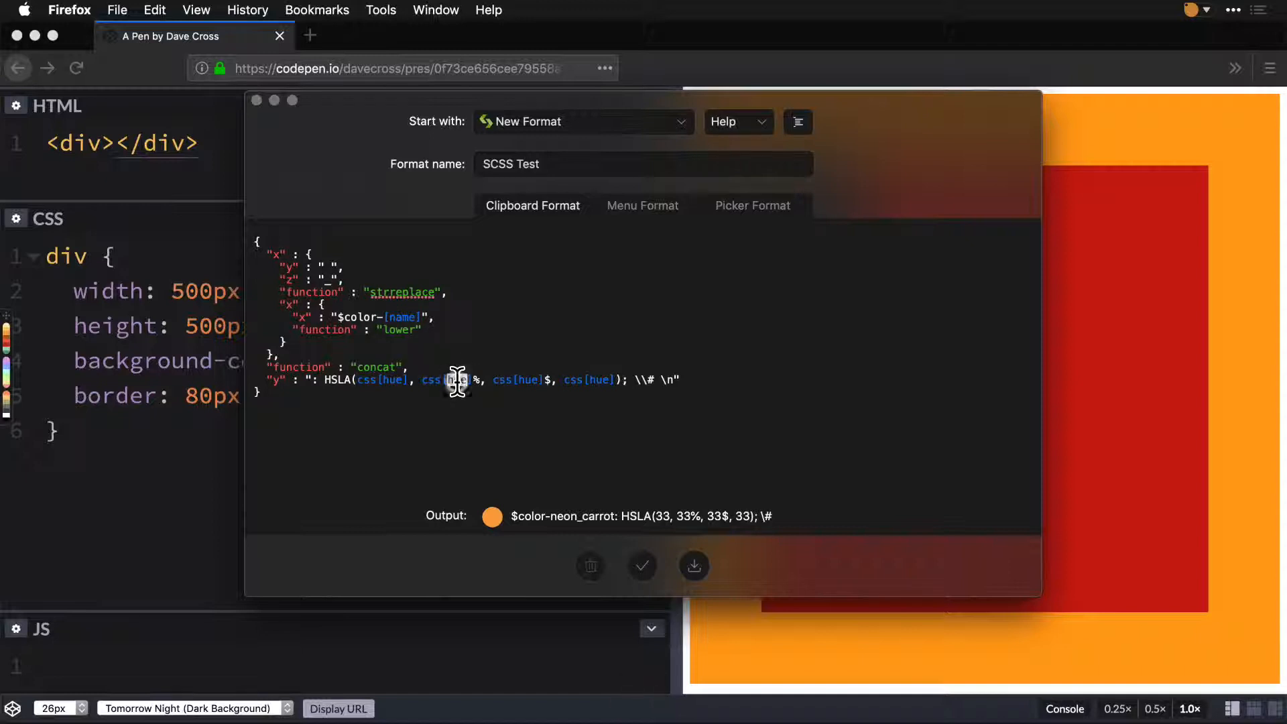
- Change the second HSLA property to css[saturation] and the third to css[lightness]
{"action": "type", "text": "satu"}
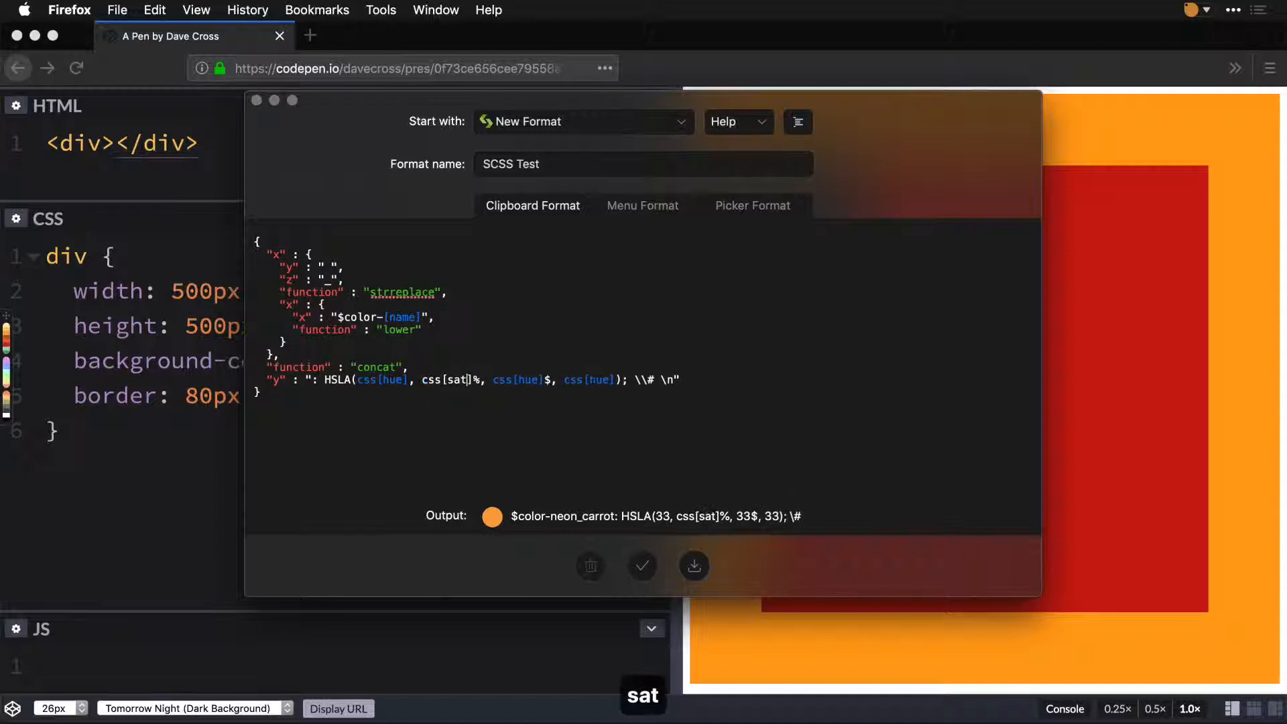
{"action": "type", "text": "ration]%, css["}
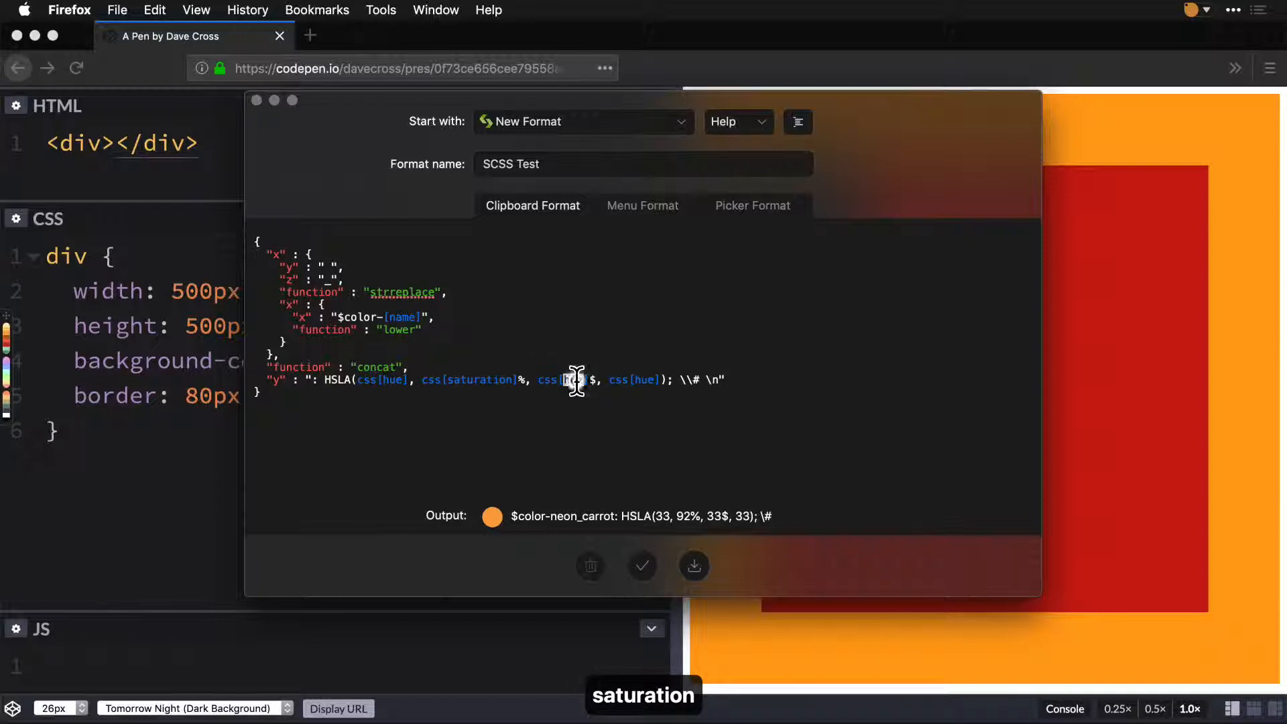
{"action": "type", "text": "lightneses"}
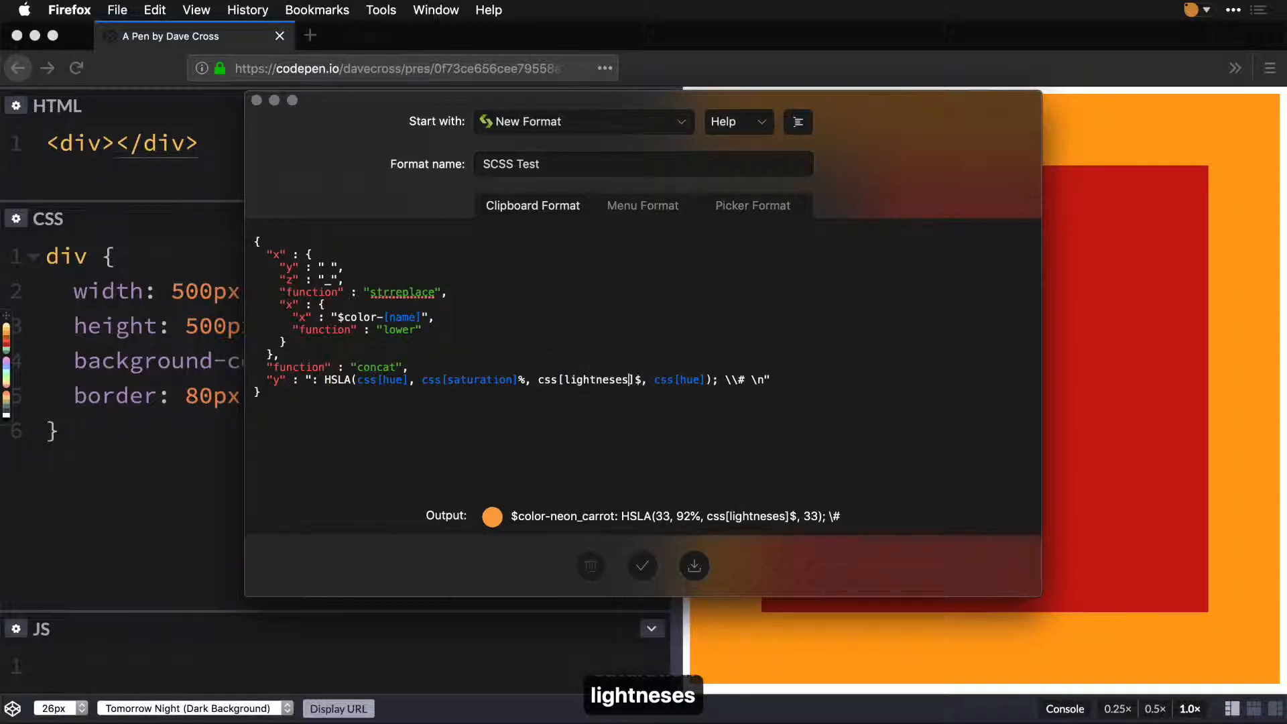
{"action": "key", "text": "BackSpace"}
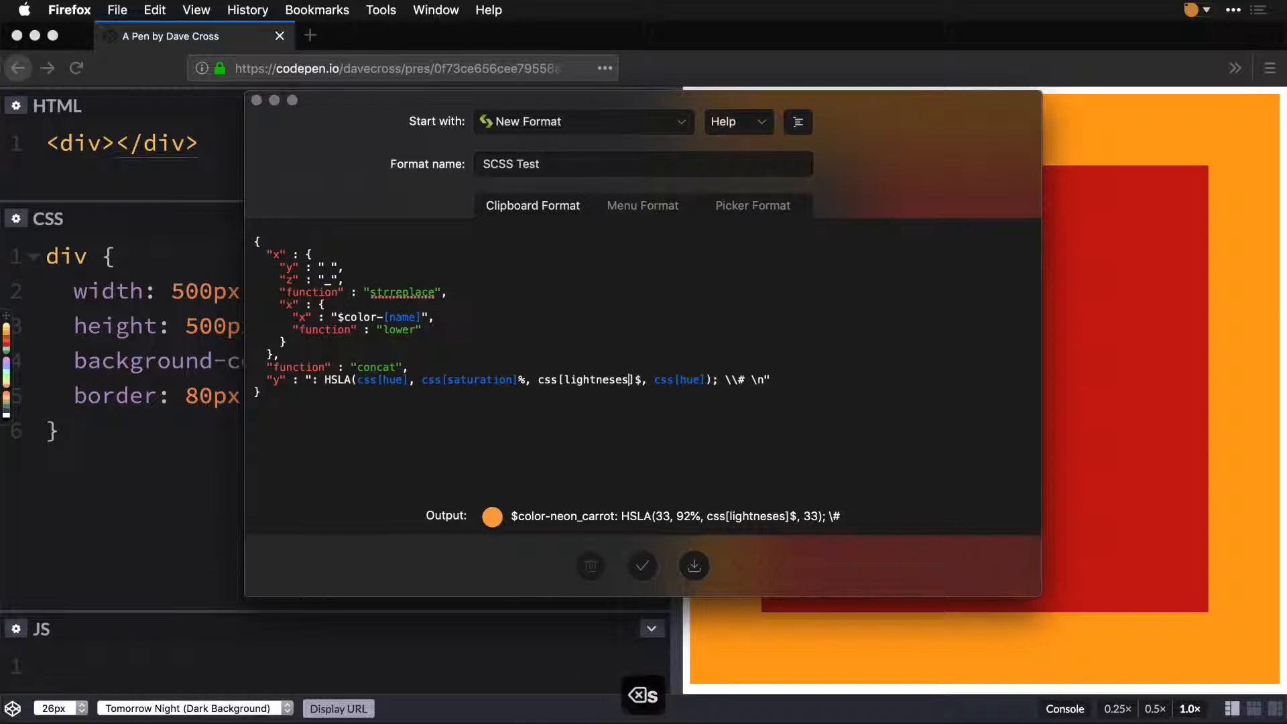
{"action": "type", "text": "s"}
{"action": "key", "text": "BackSpace"}
{"action": "key", "text": "BackSpace"}
{"action": "type", "text": "s"}
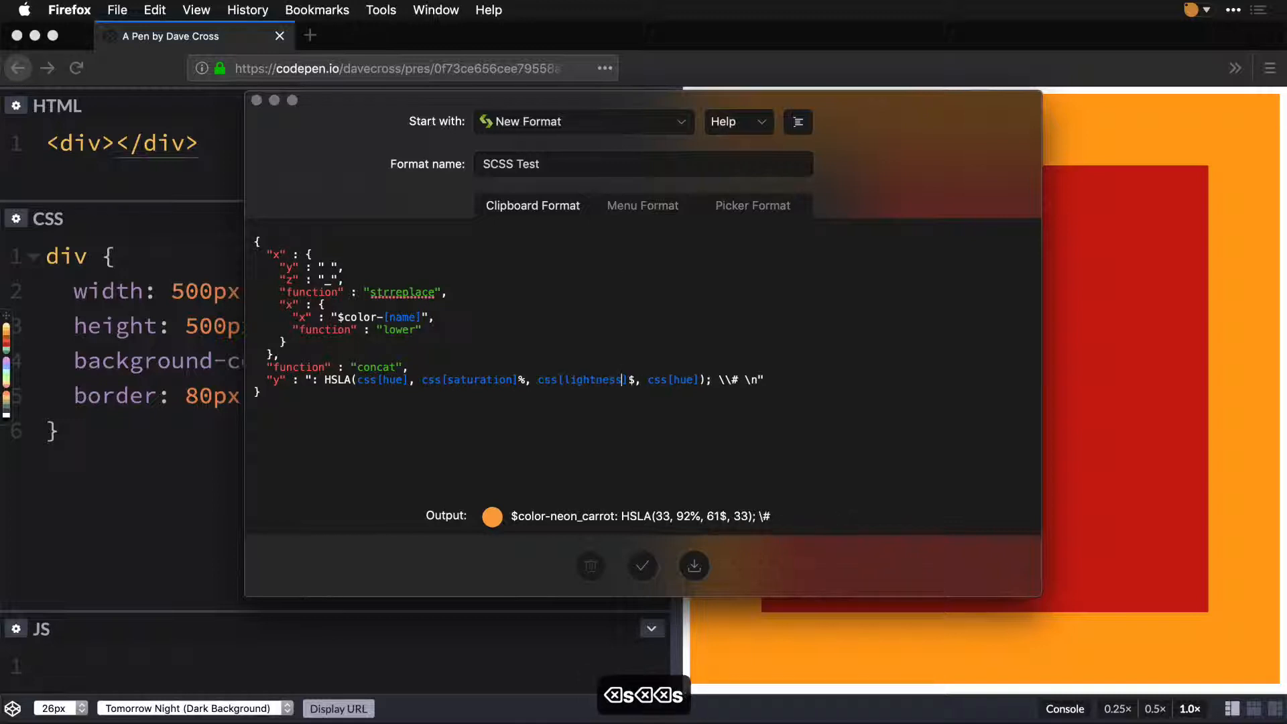
- Change the fourth HSLA property to css[alpha] and replace the $ after css[lightness] with %
{"action": "double_click", "coordinate": [683, 380]}
{"action": "type", "text": "al"}
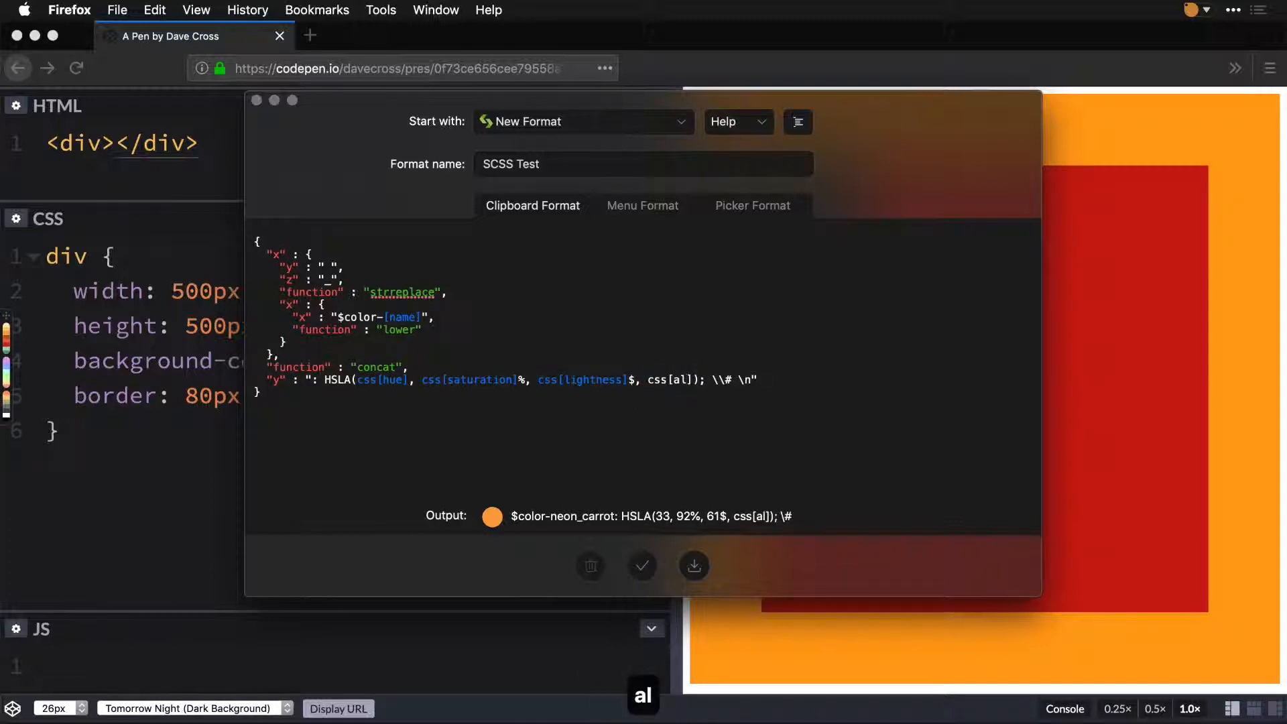
{"action": "type", "text": "pha"}
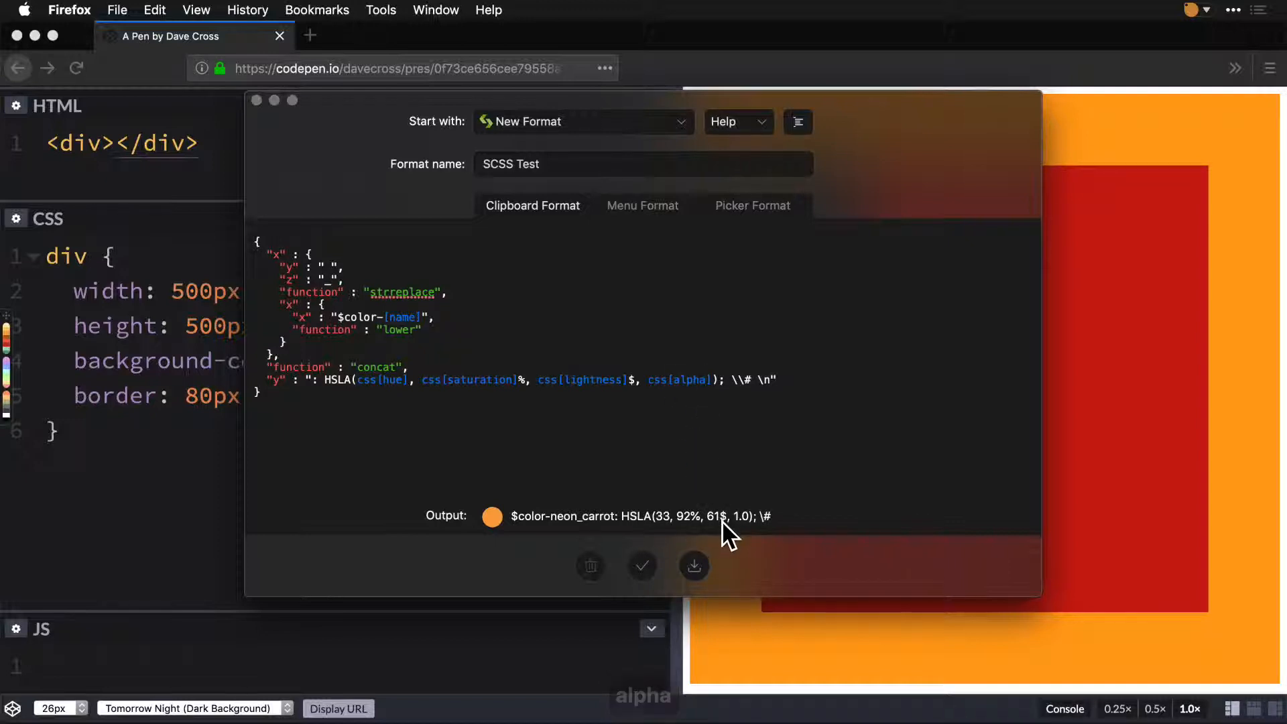
{"action": "left_click", "coordinate": [636, 380]}
{"action": "key", "text": "BackSpace"}
{"action": "type", "text": "%"}
- Copy #hex[red]hex[green]hex[blue] from the menu format into the clipboard format's y value so its comment reads "\\ #hex[red]hex[green]hex[blue] \n"
{"action": "left_click", "coordinate": [644, 207]}
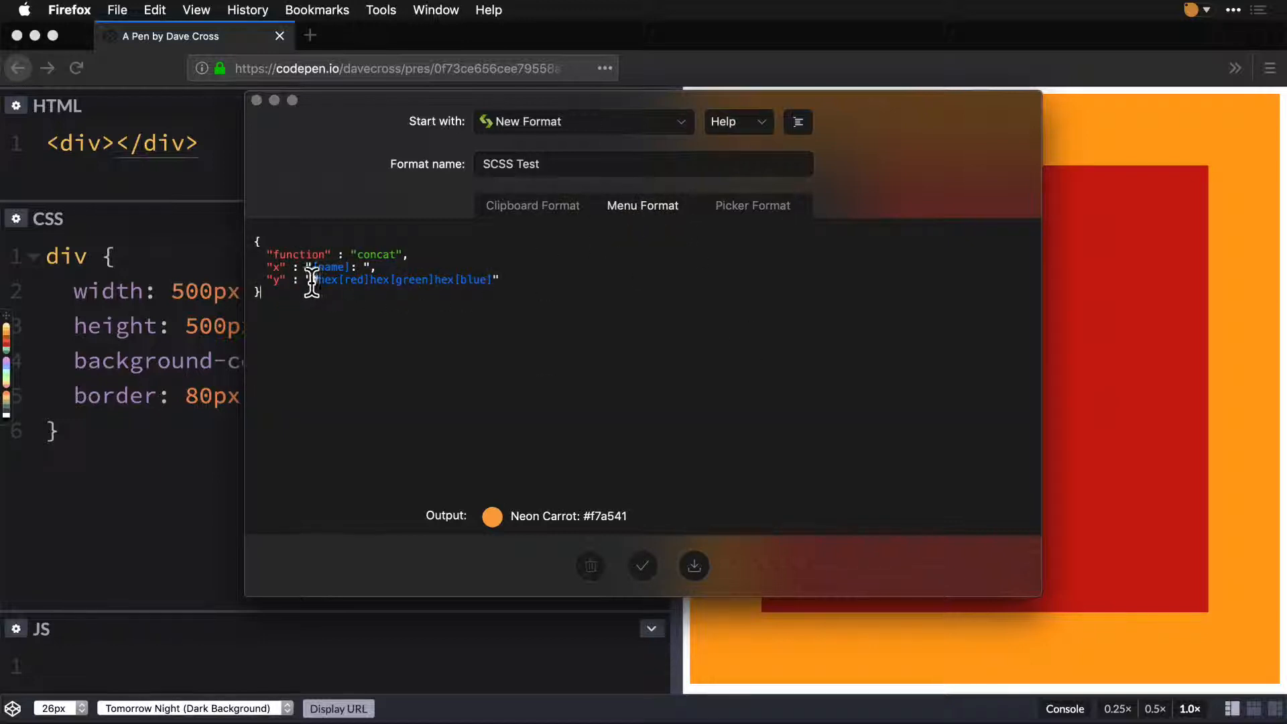
{"action": "left_click_drag", "start_coordinate": [311, 281], "coordinate": [495, 279]}
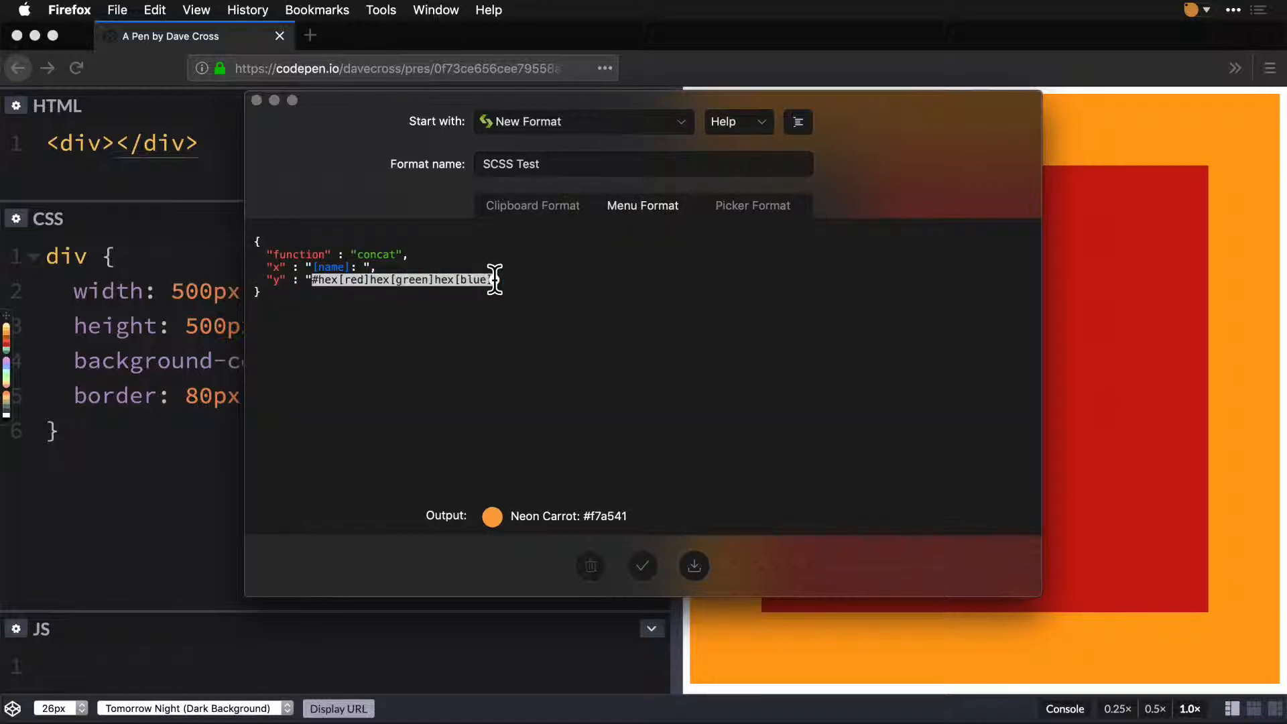
{"action": "key", "text": "super+c"}
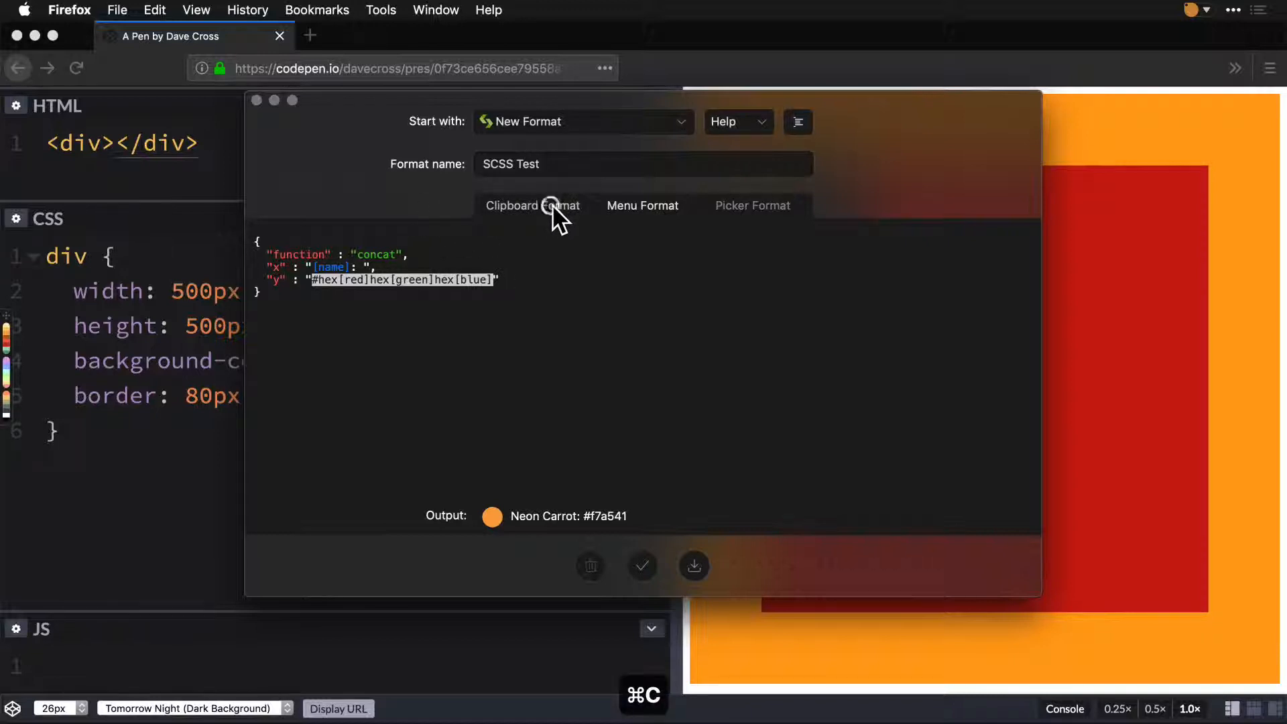
{"action": "left_click", "coordinate": [552, 205]}
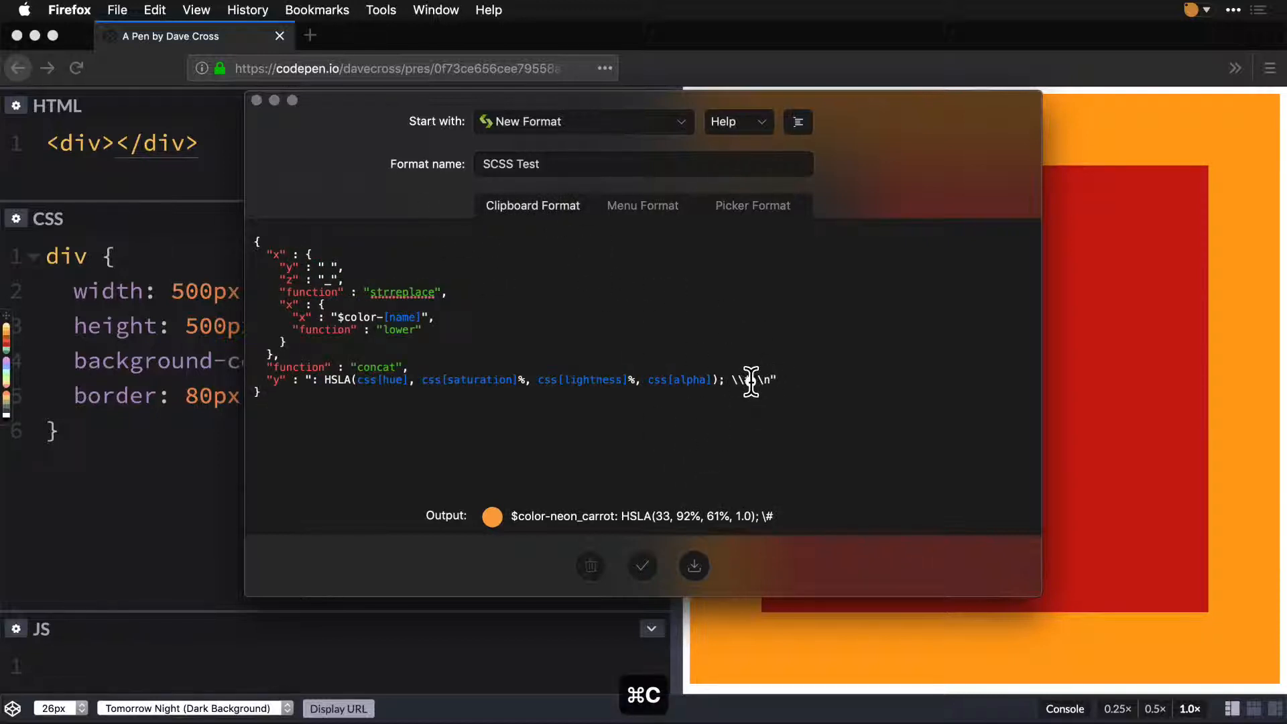
{"action": "left_click", "coordinate": [750, 381]}
{"action": "key", "text": "super+v"}
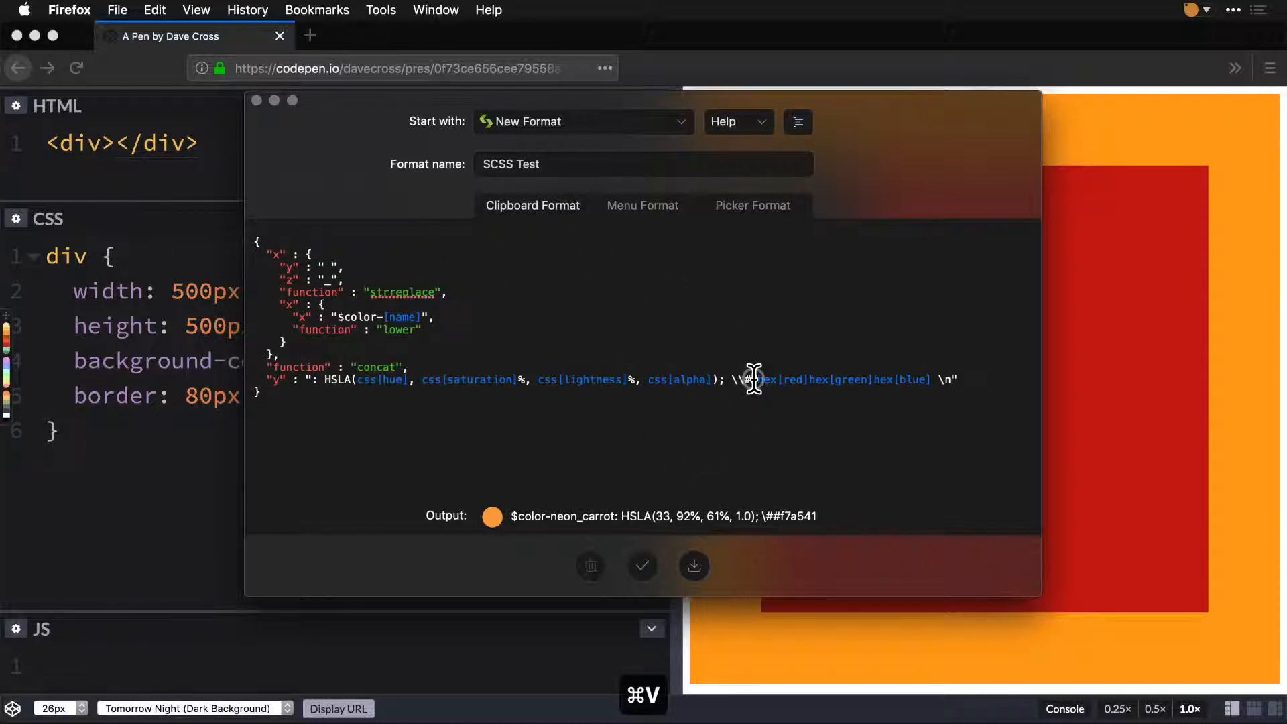
{"action": "key", "text": "BackSpace"}
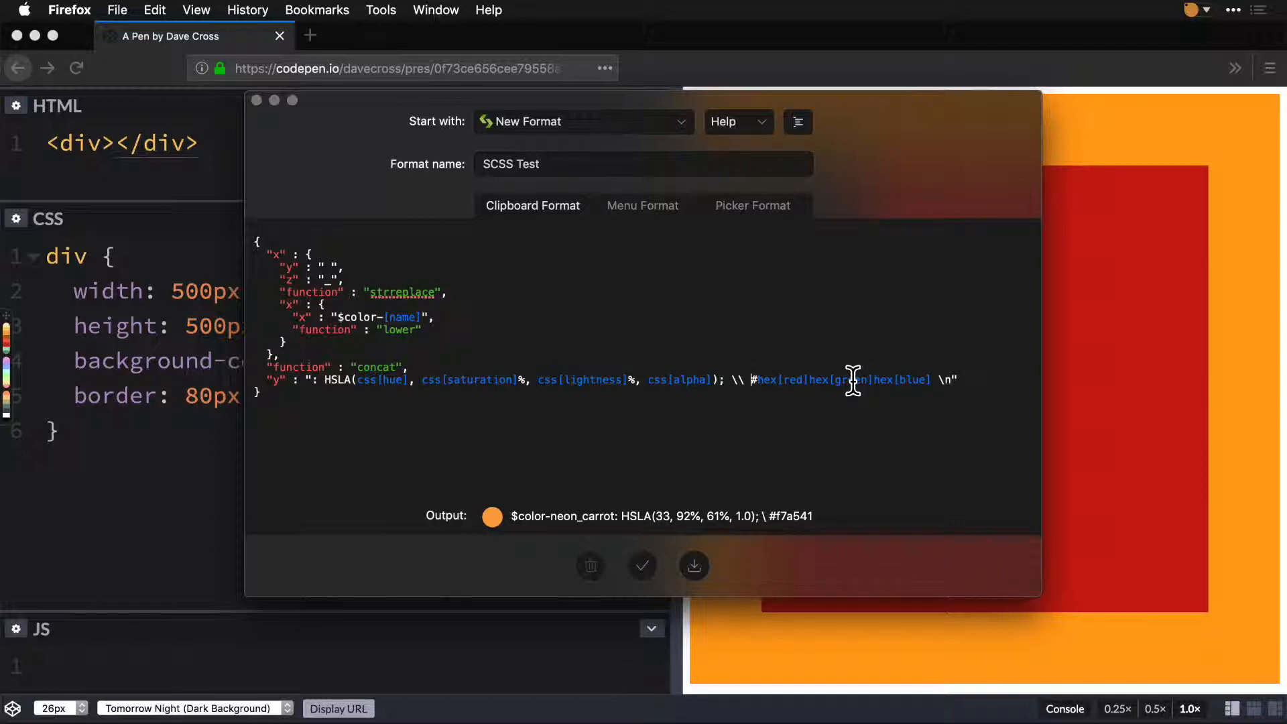
- Save the SCSS Test format, then close the format editor and the css[hue] scratch window
{"action": "left_click", "coordinate": [797, 124]}
{"action": "left_click", "coordinate": [642, 566]}
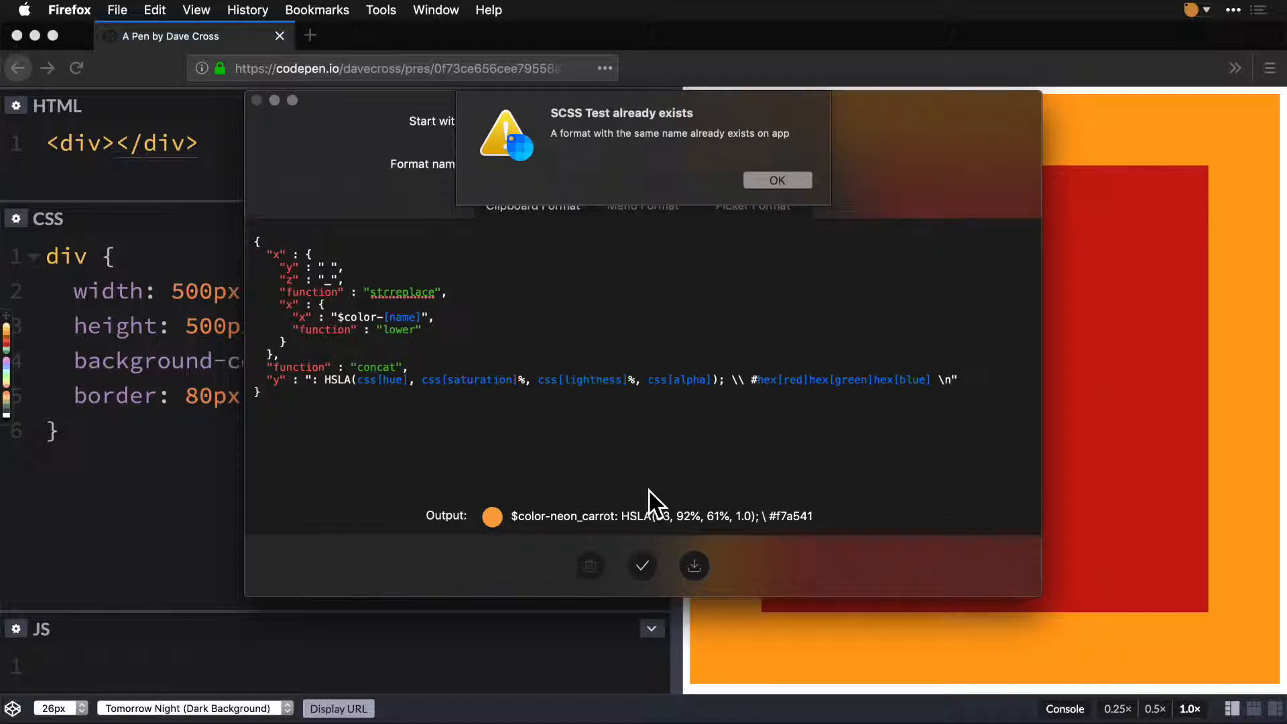
{"action": "left_click", "coordinate": [779, 183]}
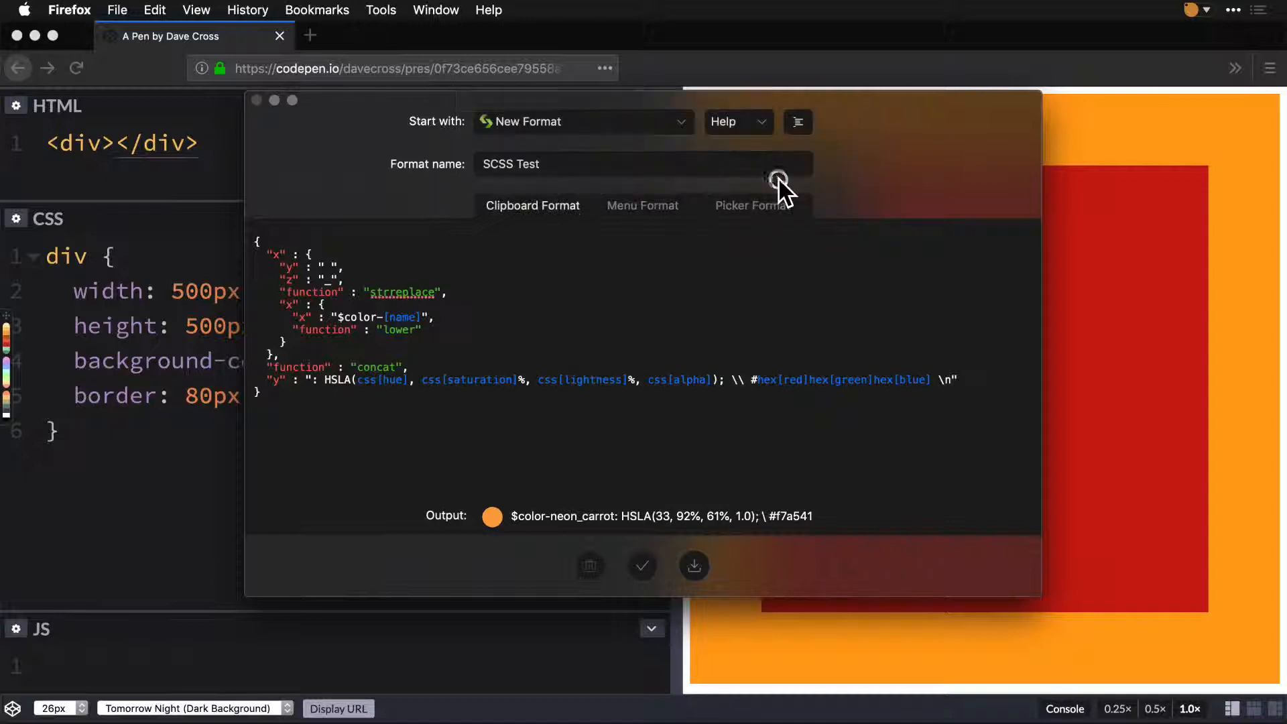
{"action": "left_click", "coordinate": [256, 99]}
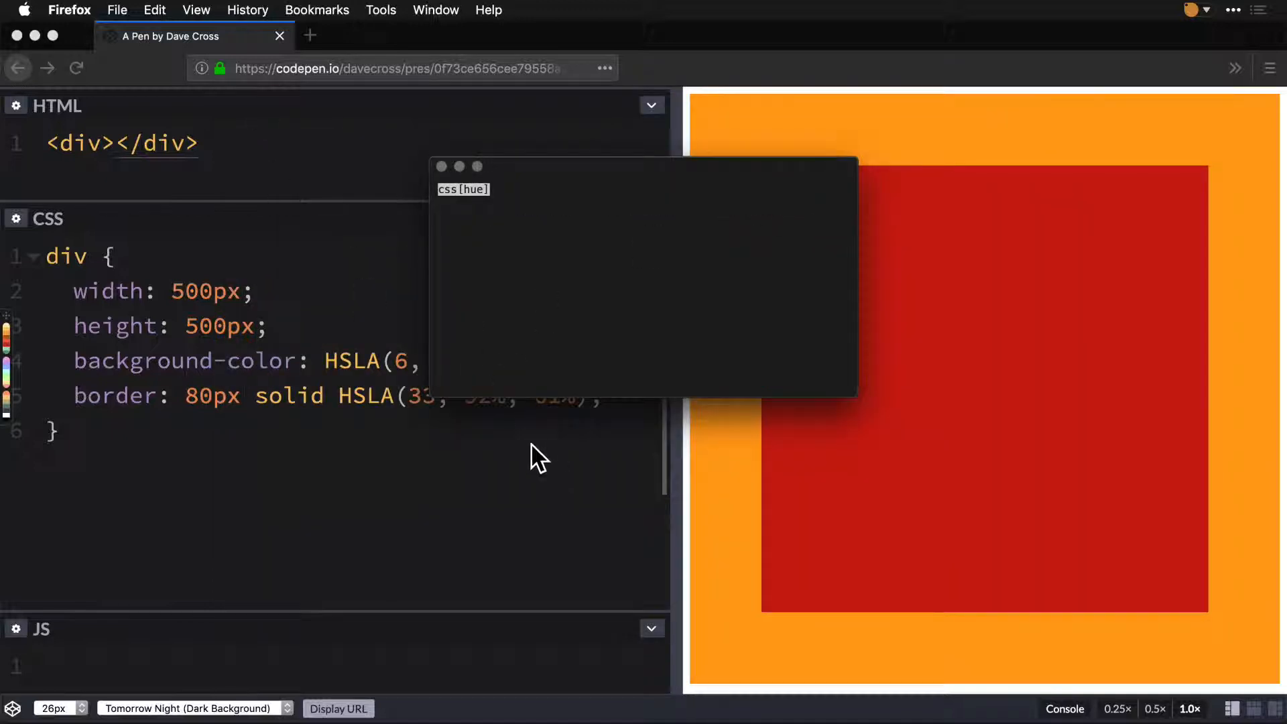
{"action": "left_click", "coordinate": [441, 166]}
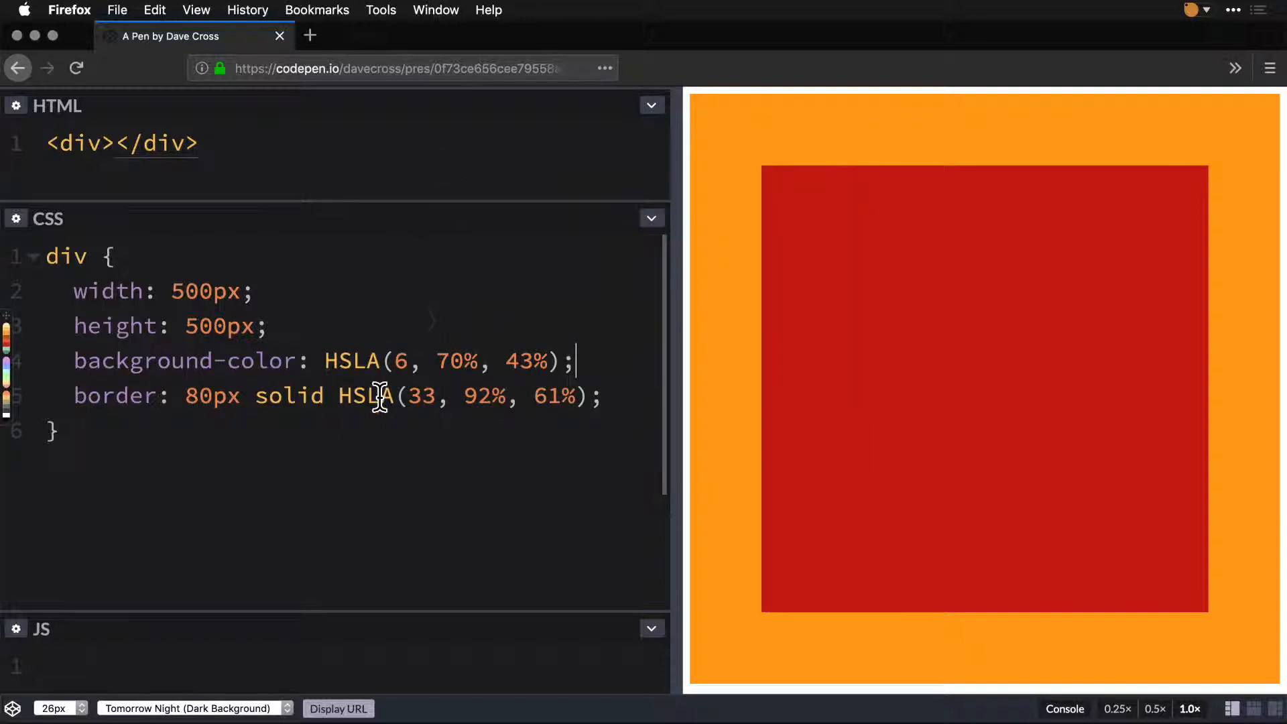
- Add an empty line above the div rule in CodePen's CSS and set Sip's color format to SCSS Test
{"action": "key", "text": "Return"}
{"action": "key", "text": "Up"}
{"action": "key", "text": "Up"}
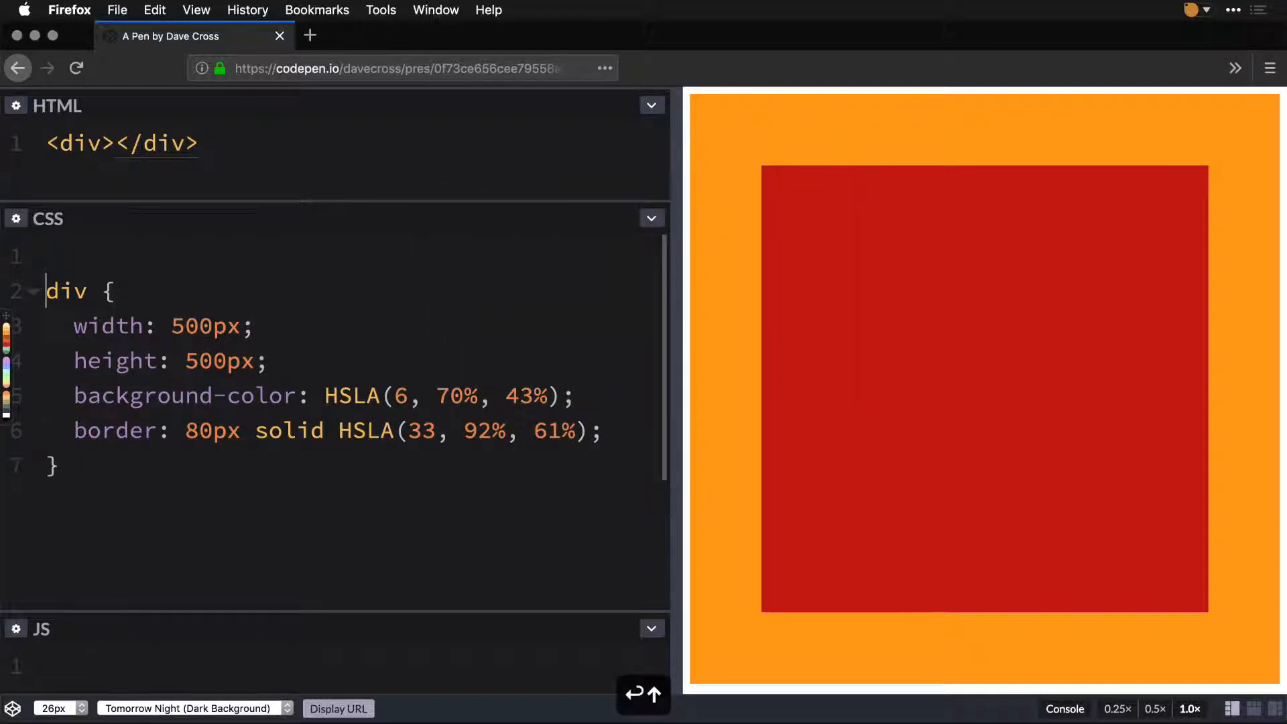
{"action": "left_click", "coordinate": [1204, 10]}
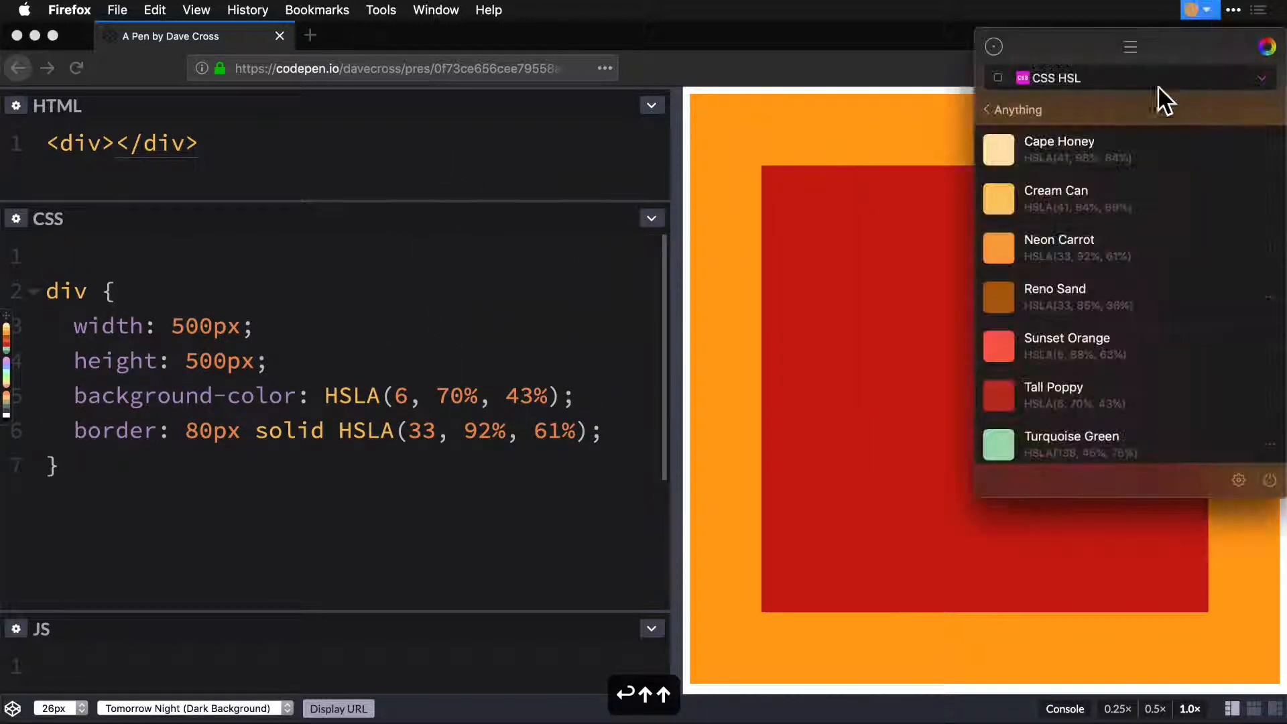
{"action": "left_click", "coordinate": [1126, 78]}
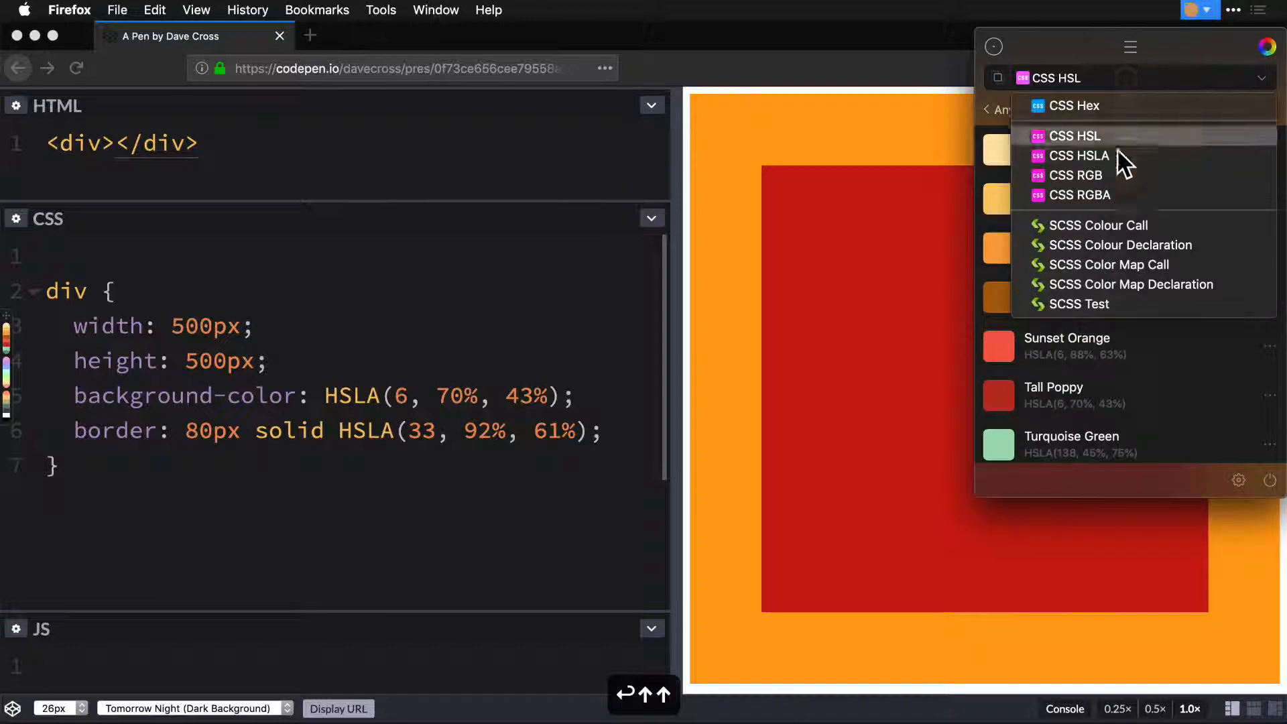
{"action": "left_click", "coordinate": [1083, 305]}
- Insert declarations for Cape Honey, Cream Can, Neon Carrot, Sunset Orange and Turquoise Green above the div rule from the Anything palette
{"action": "left_click", "coordinate": [138, 255]}
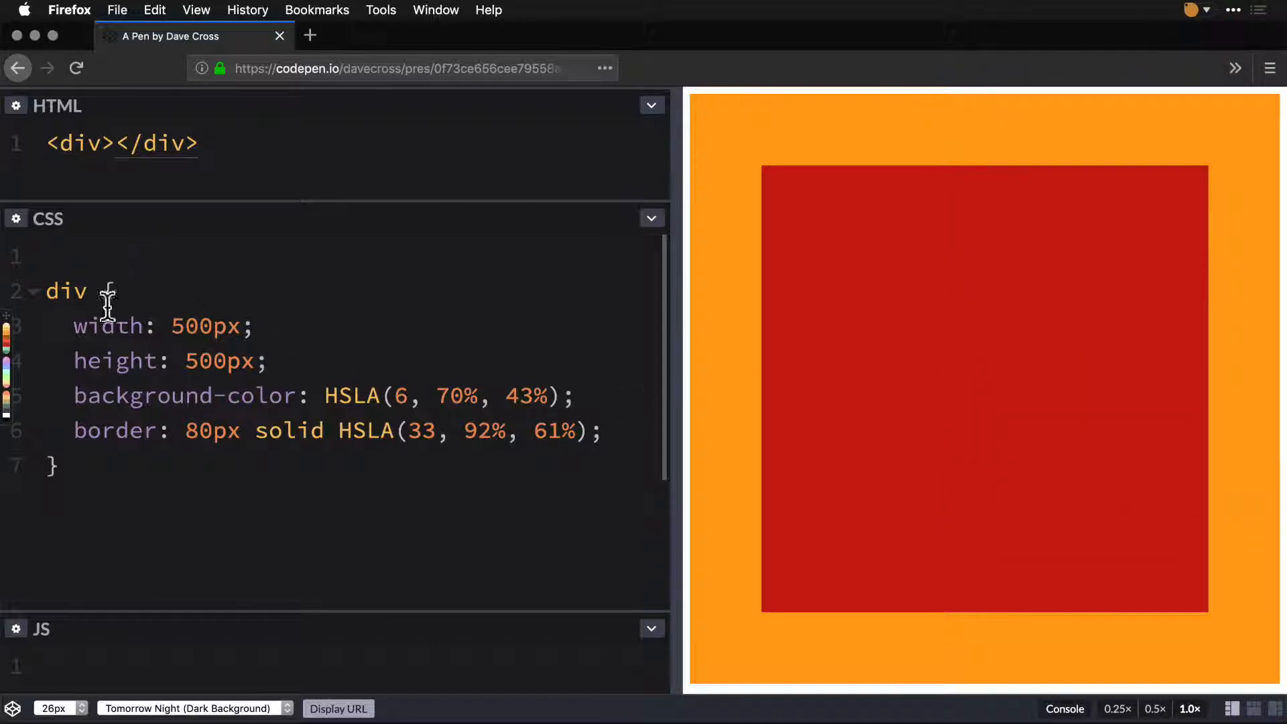
{"action": "mouse_move", "coordinate": [10, 368]}
{"action": "left_click", "coordinate": [15, 340]}
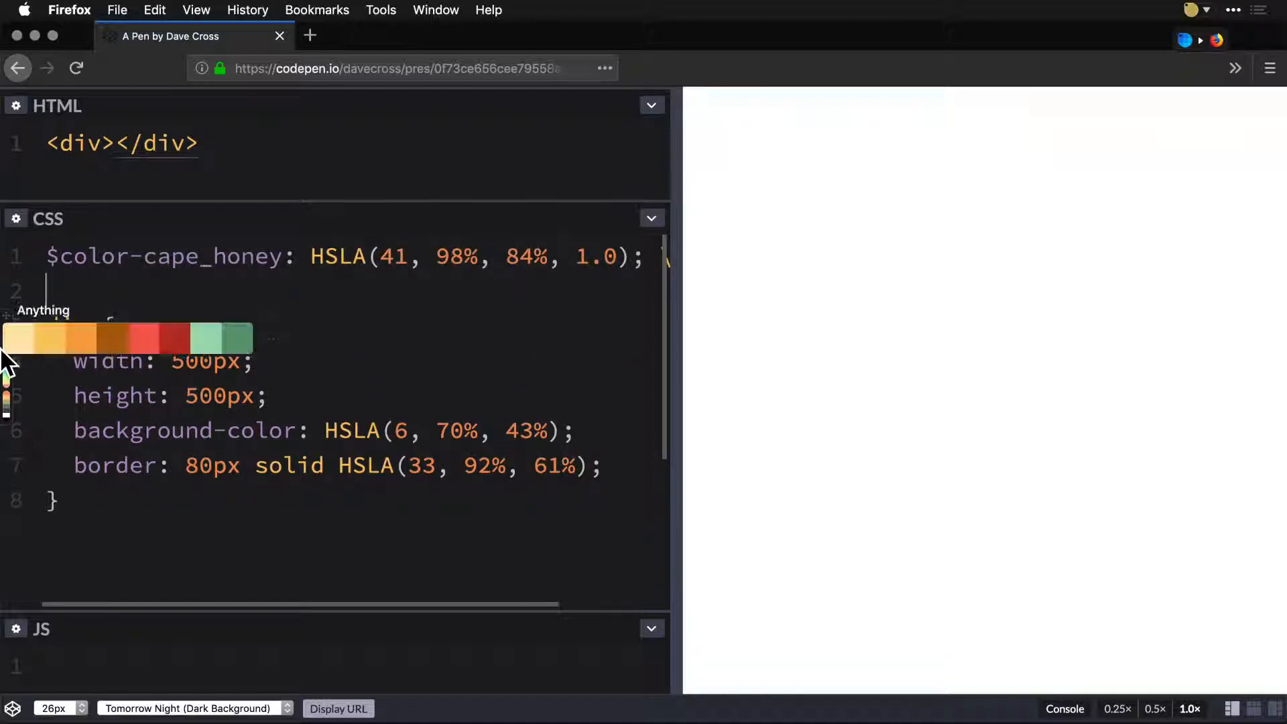
{"action": "left_click", "coordinate": [51, 339]}
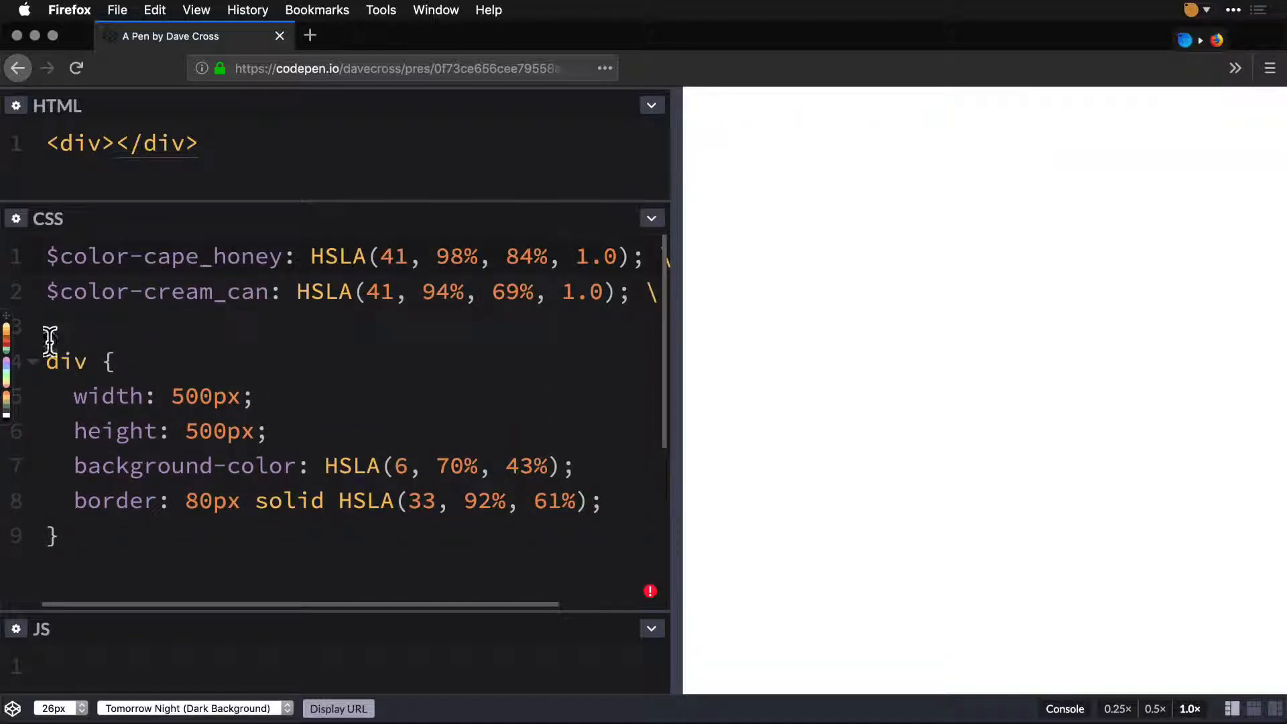
{"action": "mouse_move", "coordinate": [5, 341]}
{"action": "left_click", "coordinate": [150, 337]}
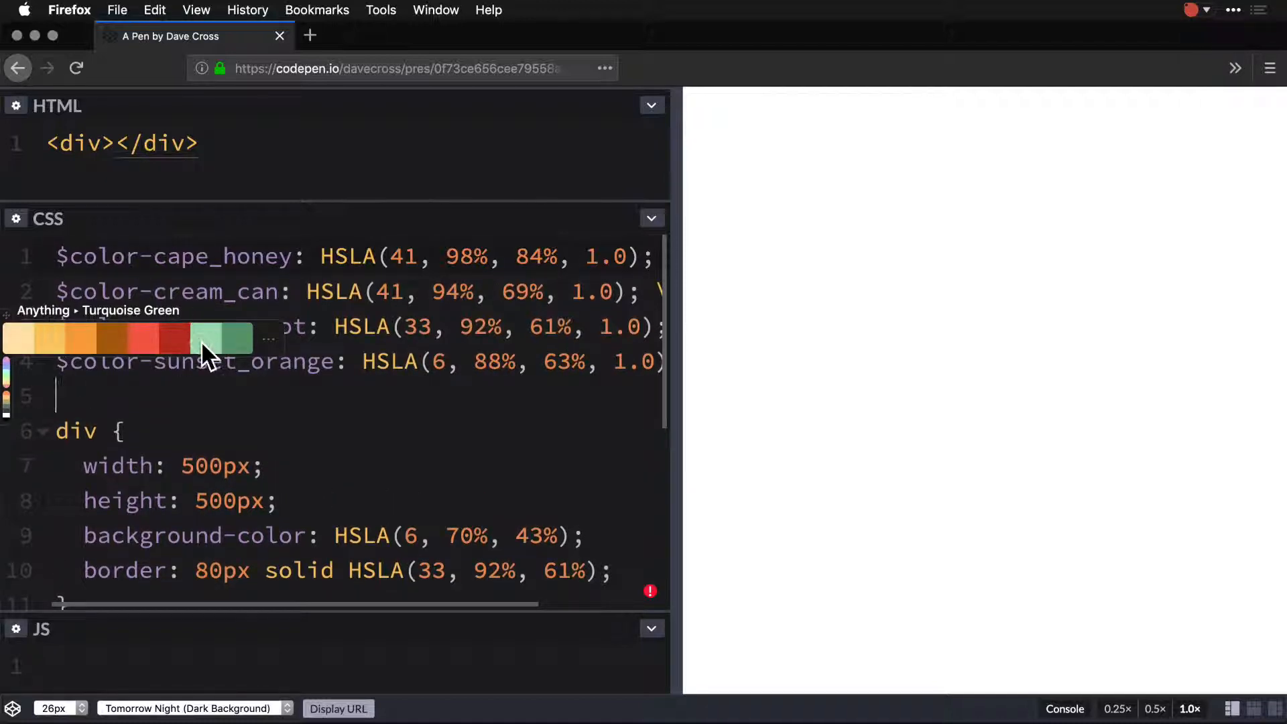
{"action": "left_click", "coordinate": [204, 340]}
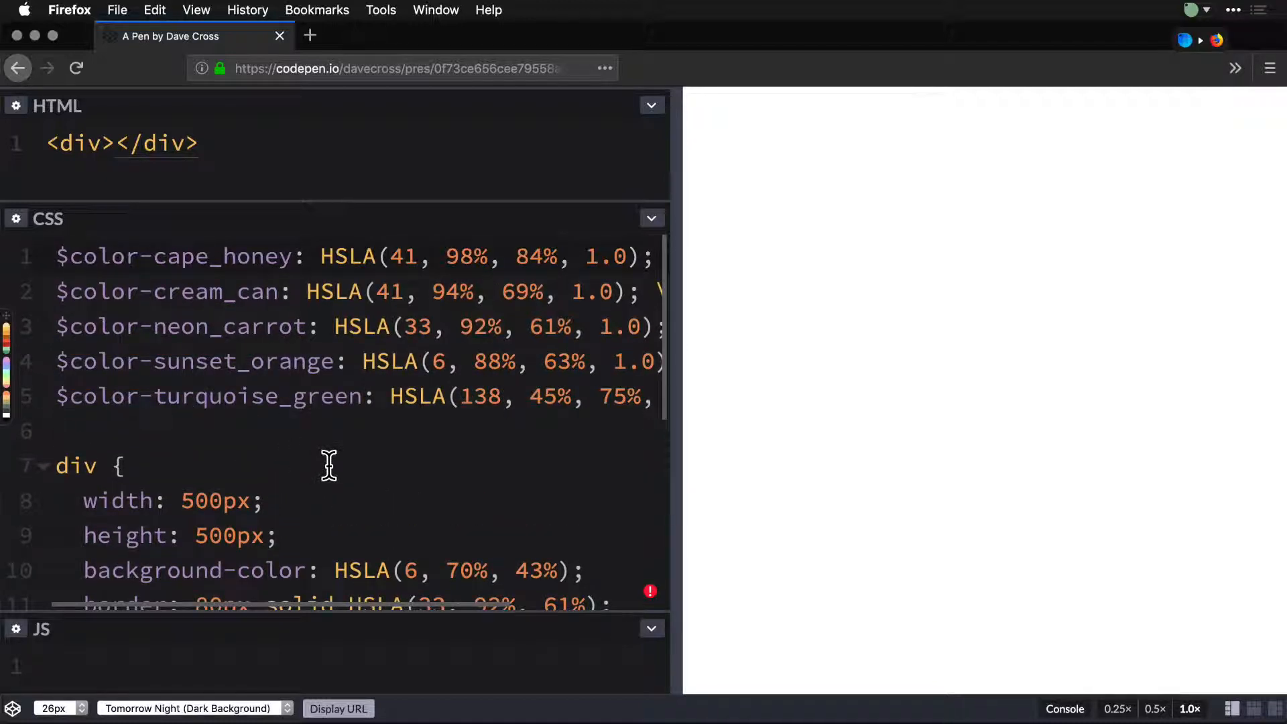
- Replace the background-color's HSLA value with $color-turquoise_green, using the SCSS Colour Call format and the Anything palette
{"action": "scroll", "coordinate": [328, 466], "scroll_direction": "down", "scroll_amount": 3}
{"action": "left_click_drag", "start_coordinate": [335, 481], "coordinate": [566, 480]}
{"action": "left_click", "coordinate": [1196, 10]}
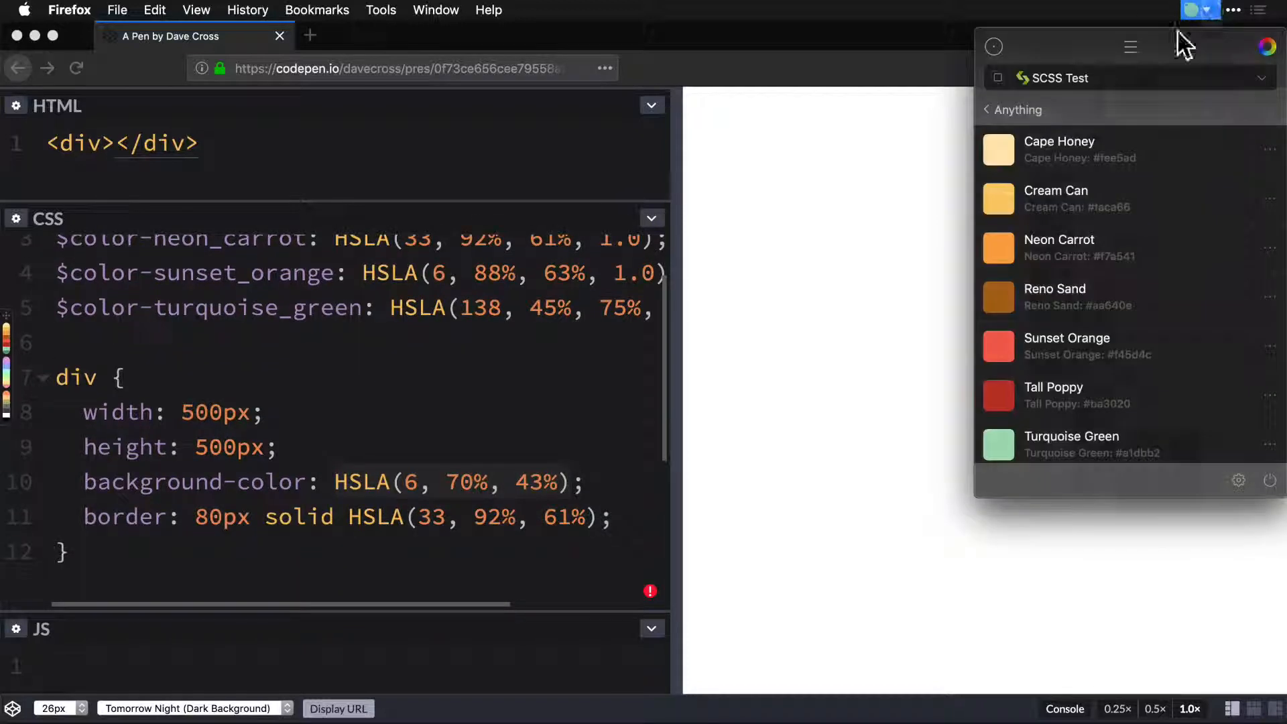
{"action": "left_click", "coordinate": [1112, 78]}
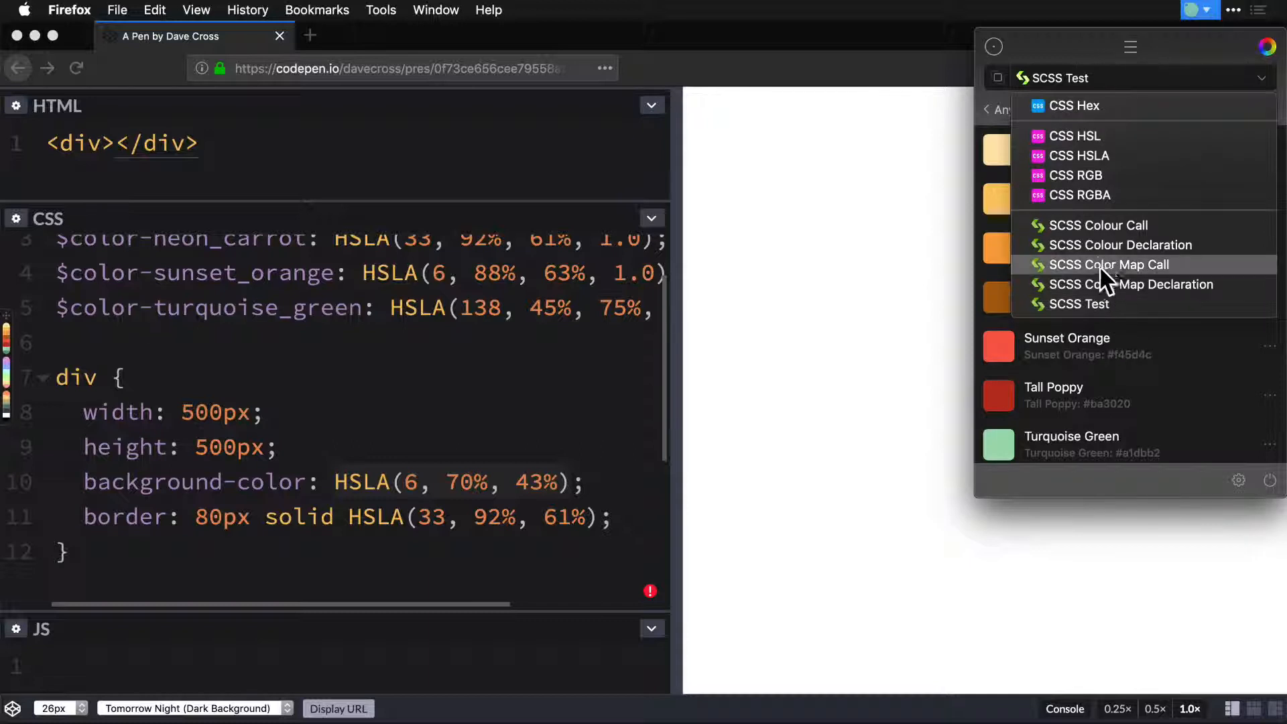
{"action": "left_click", "coordinate": [1087, 224]}
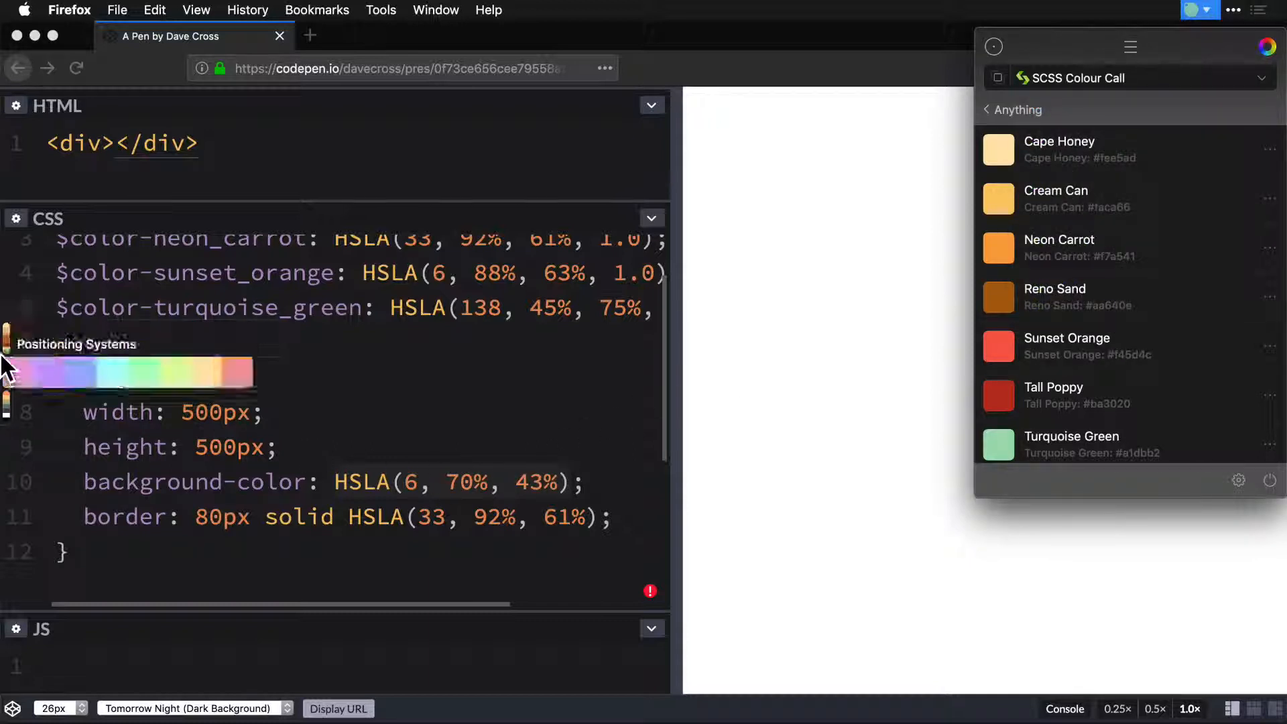
{"action": "mouse_move", "coordinate": [6, 341]}
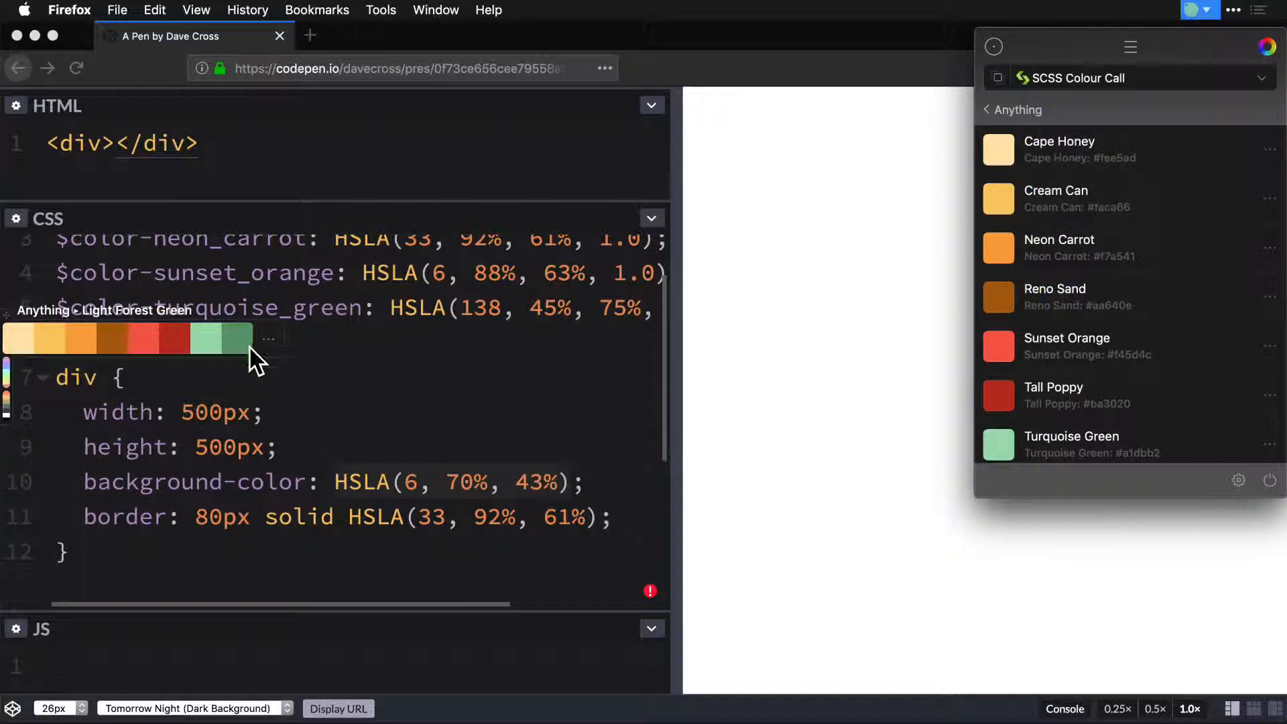
{"action": "left_click", "coordinate": [205, 336]}
{"action": "type", "text": "$color-turquoise_green"}
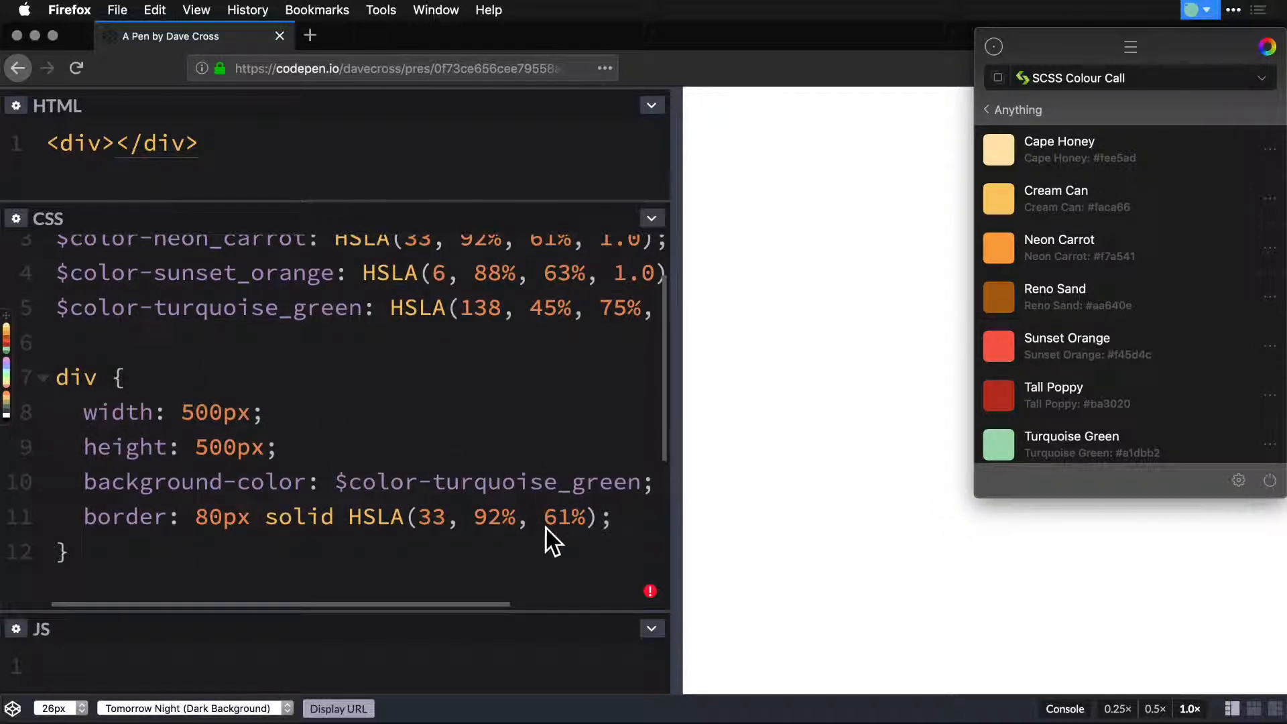
- Show the CSS error details and inspect the trailing comments of the color variable declarations
{"action": "left_click", "coordinate": [648, 592]}
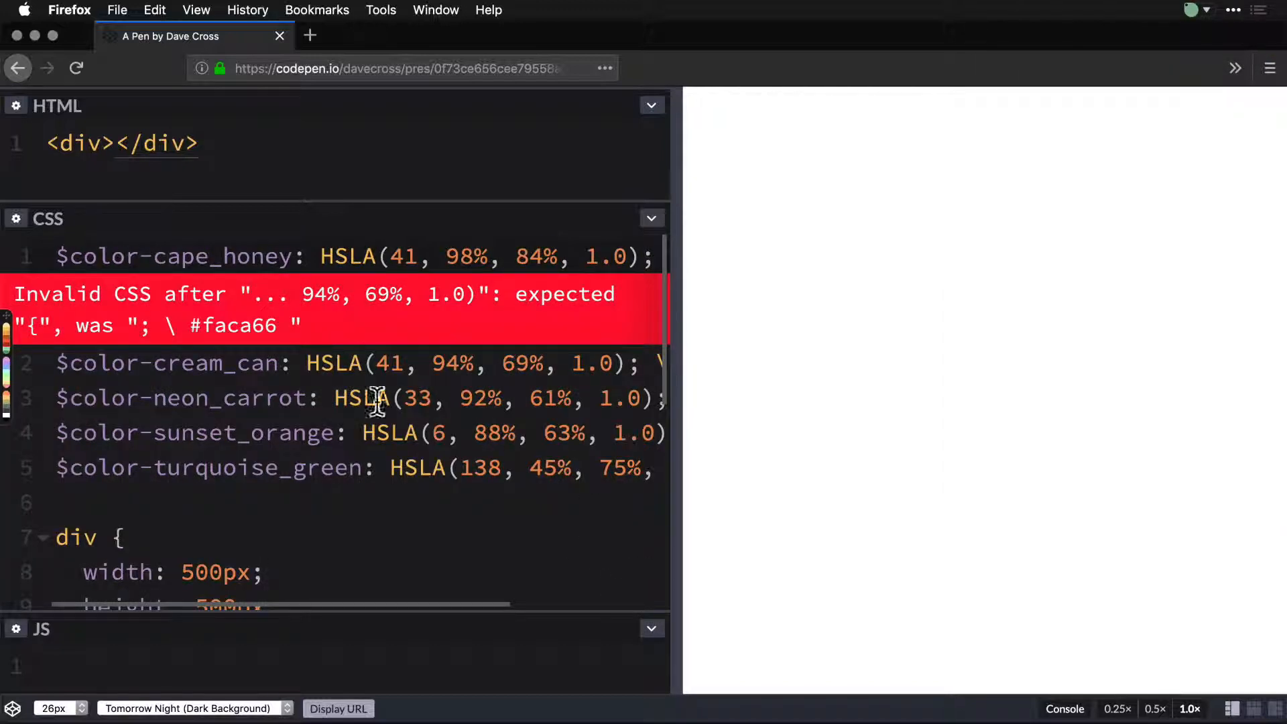
{"action": "left_click", "coordinate": [446, 461]}
{"action": "scroll", "coordinate": [378, 466], "scroll_direction": "right", "scroll_amount": 5}
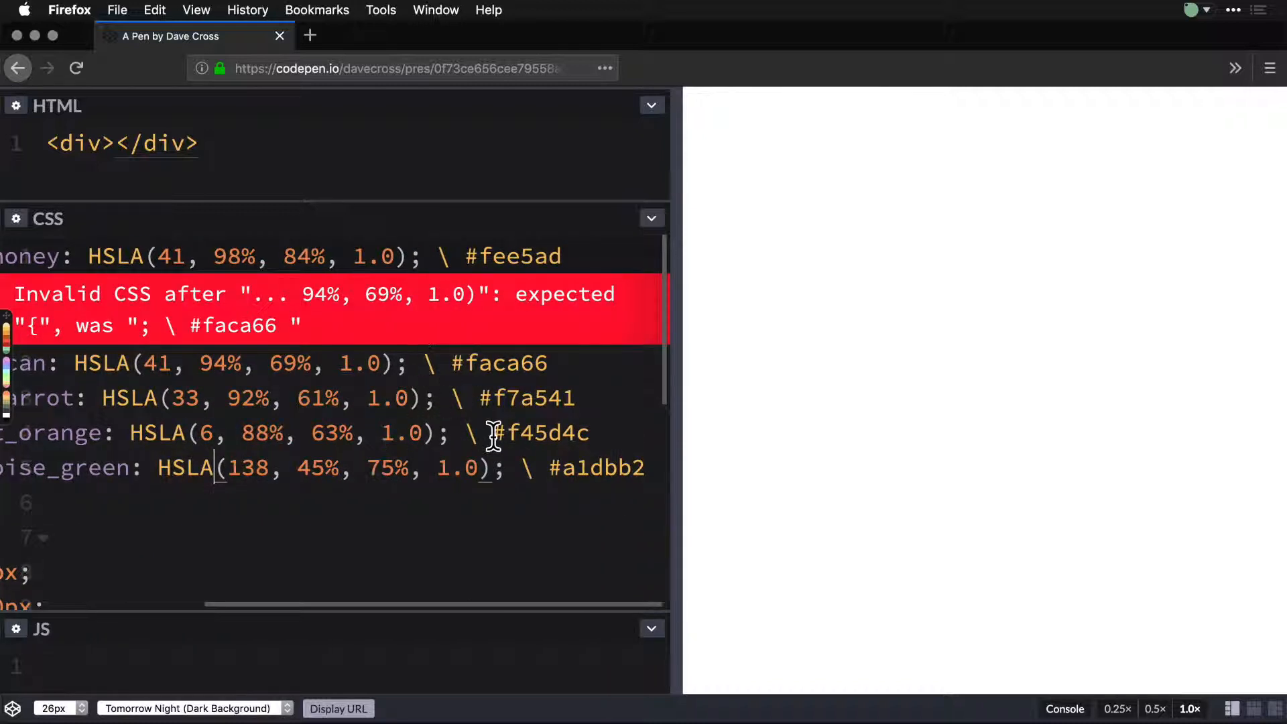
- Open the custom format SCSS Test for editing from Sip's format preferences
{"action": "left_click", "coordinate": [1192, 9]}
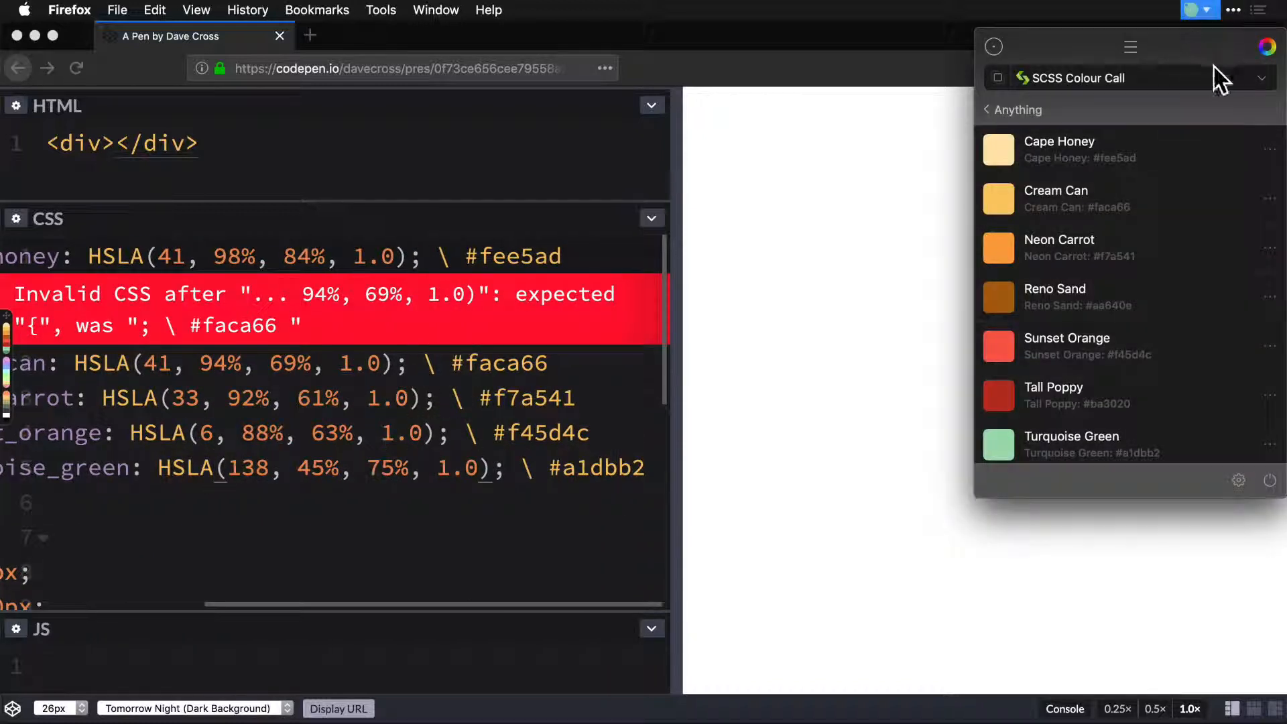
{"action": "left_click", "coordinate": [1239, 480]}
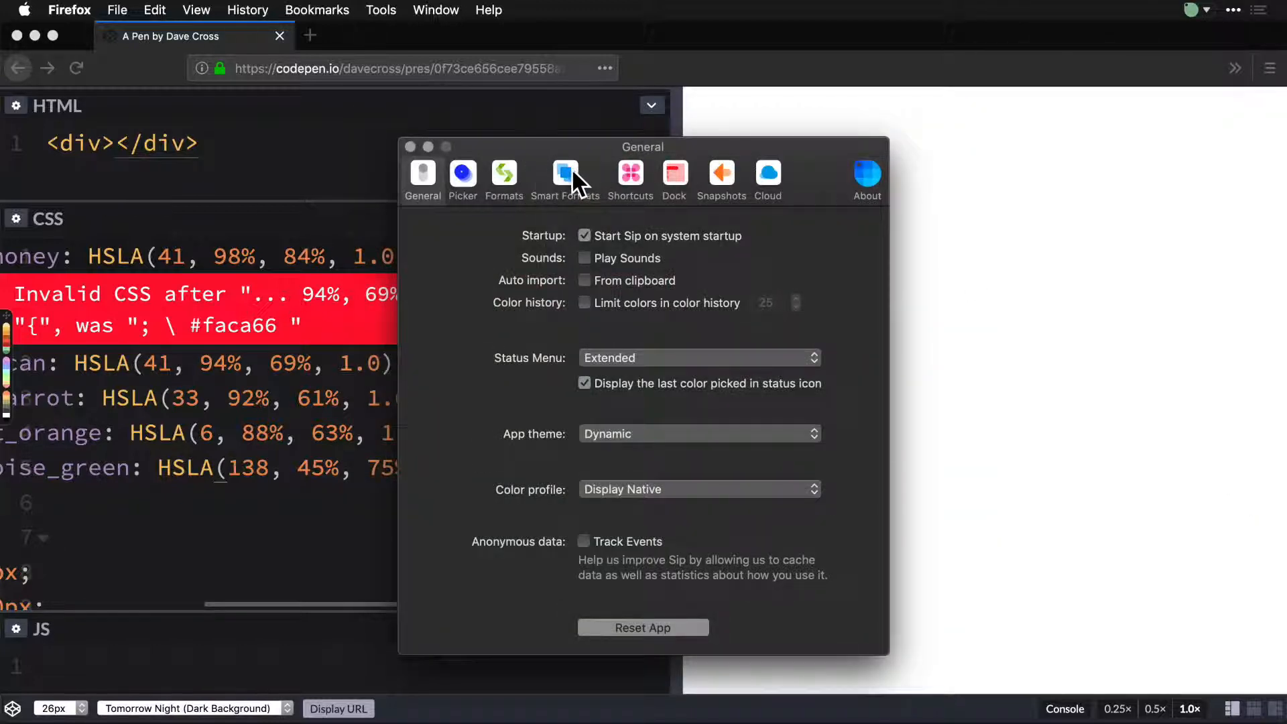
{"action": "left_click", "coordinate": [499, 171]}
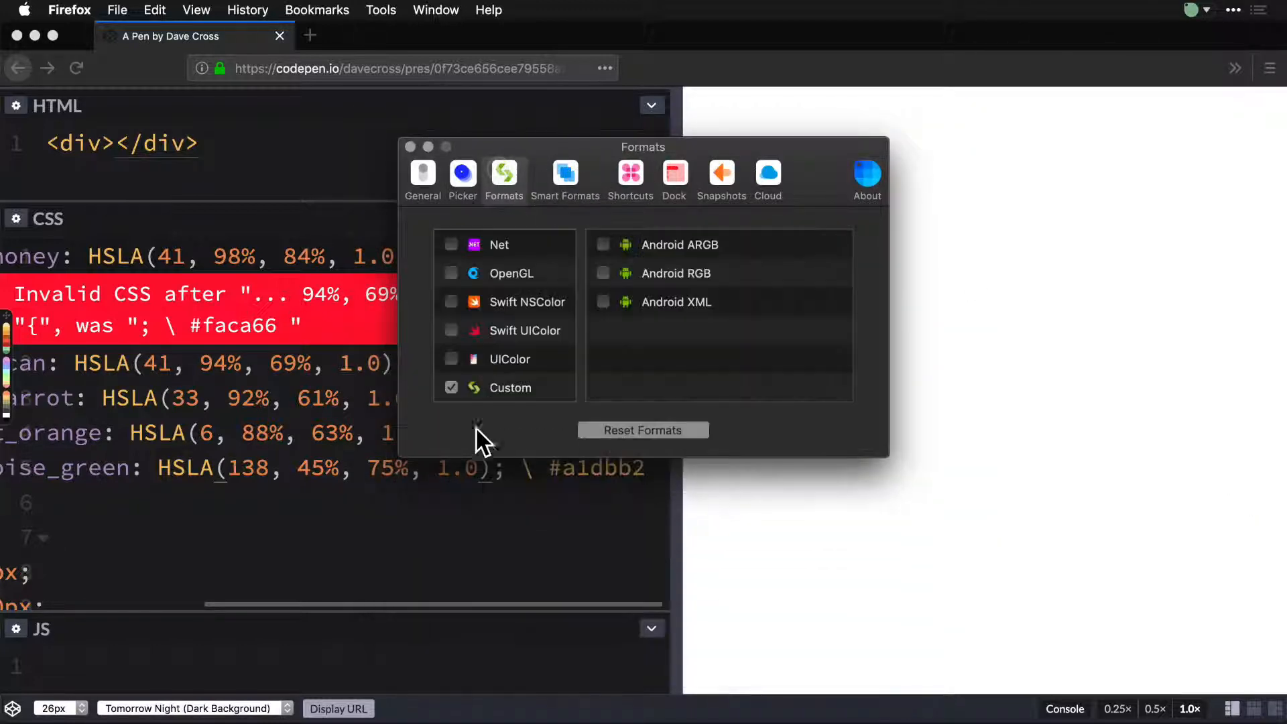
{"action": "left_click", "coordinate": [513, 386]}
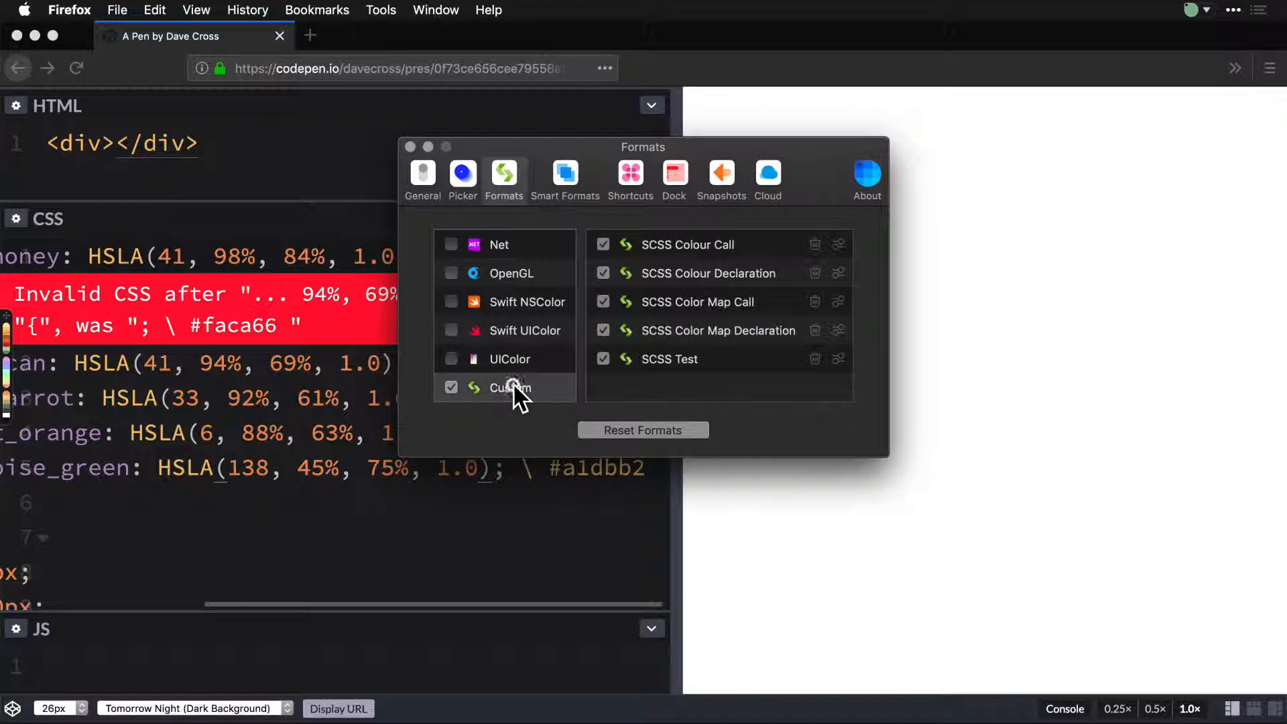
{"action": "left_click", "coordinate": [838, 359]}
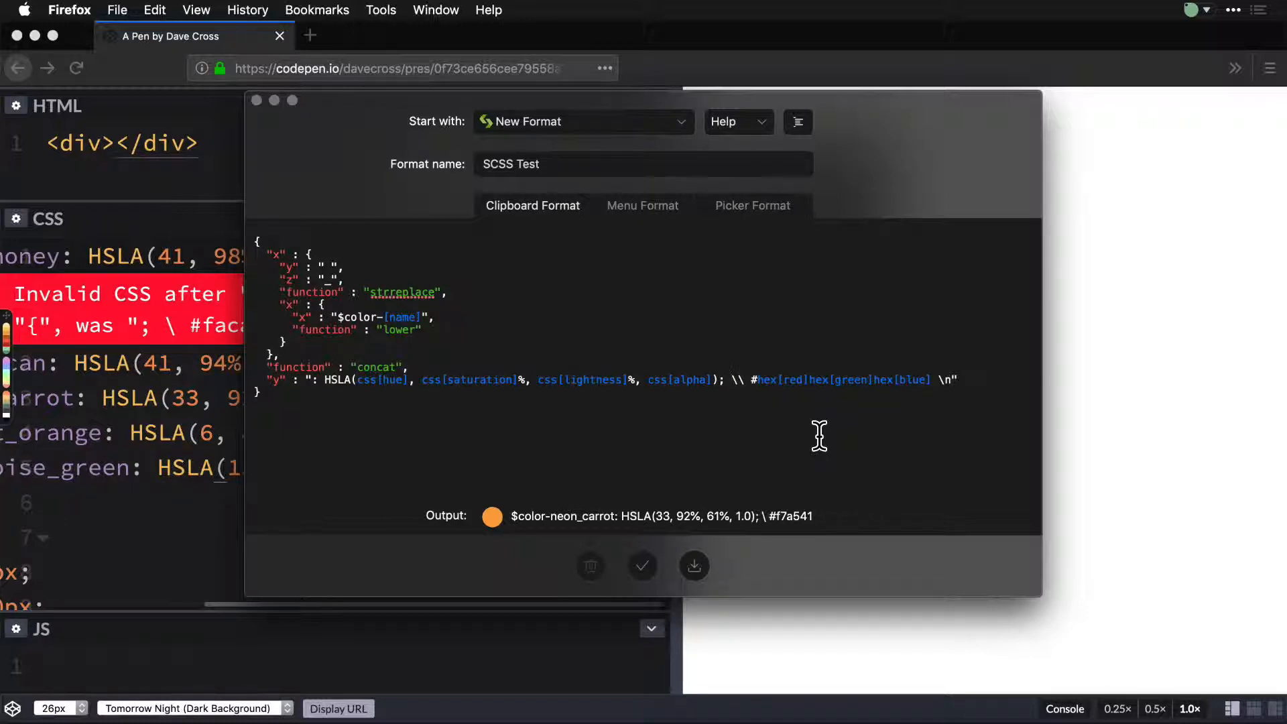
{"action": "type", "text": "\\\\"}
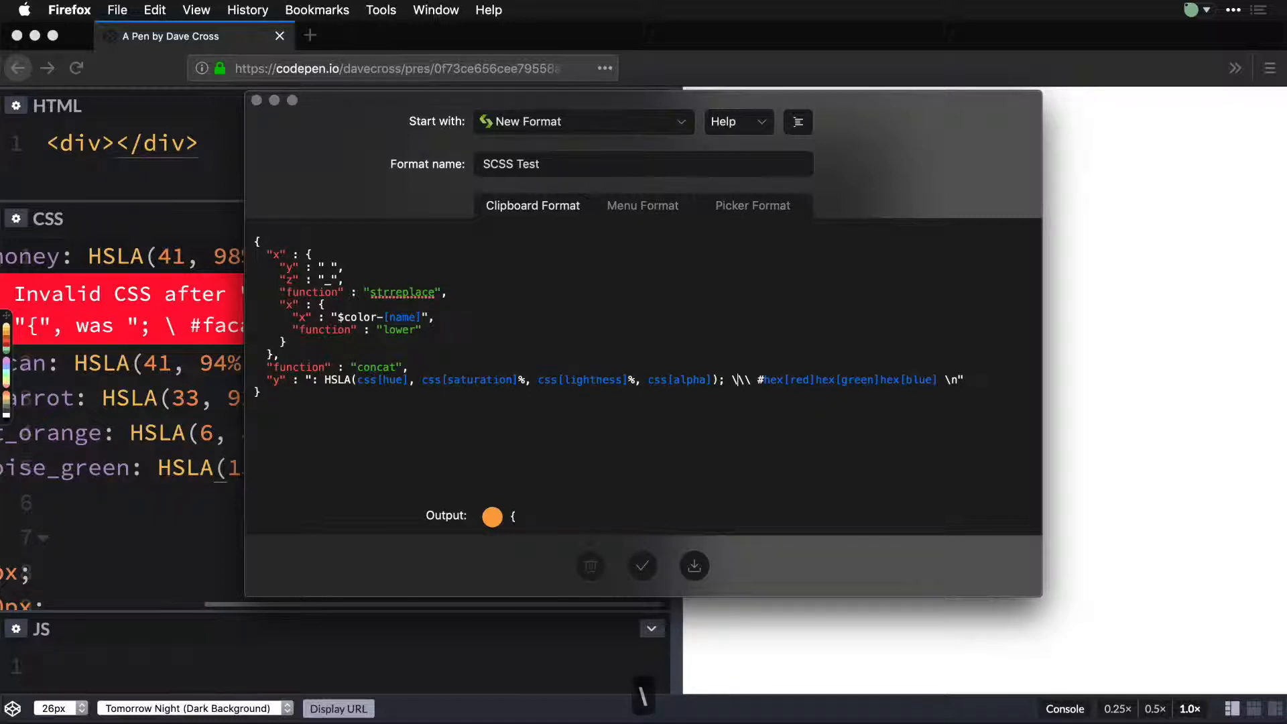
{"action": "key", "text": "Right"}
{"action": "key", "text": "BackSpace"}
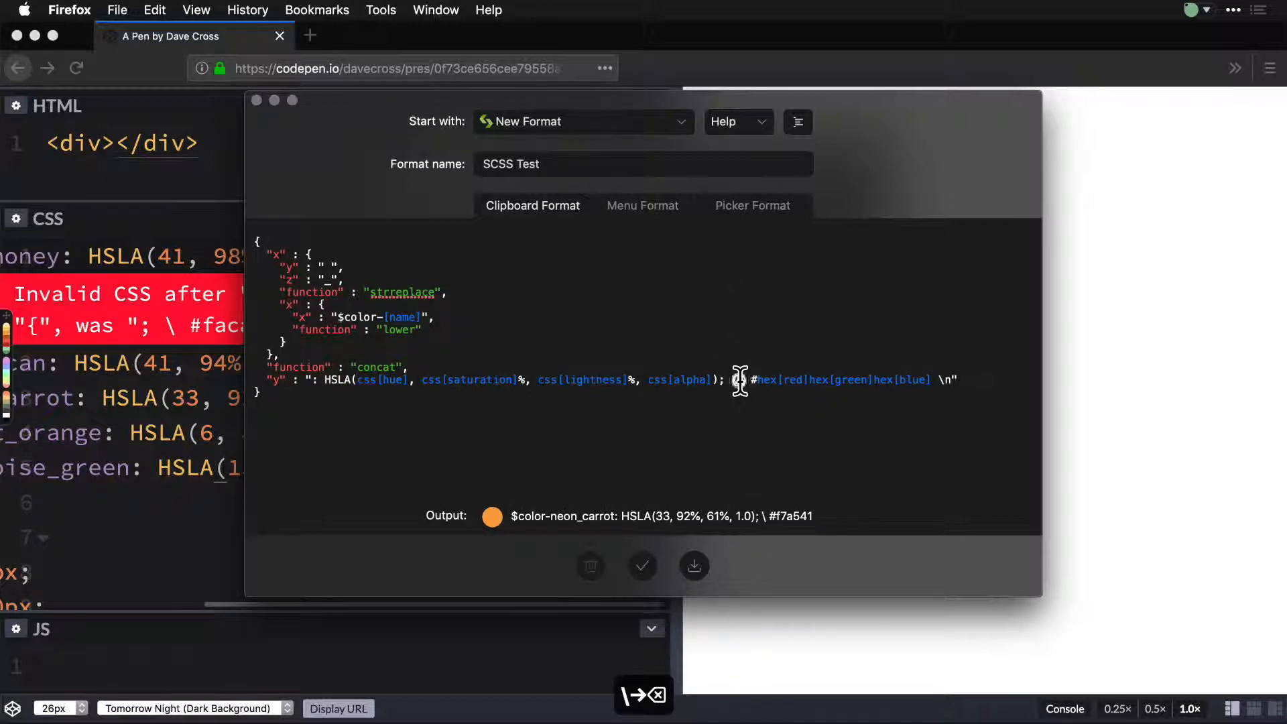
- Replace the backslash before the hex value in SCSS Test's Clipboard Format with // and escape the slashes as \/\/
{"action": "key", "text": "Right"}
{"action": "key", "text": "BackSpace"}
{"action": "key", "text": "BackSpace"}
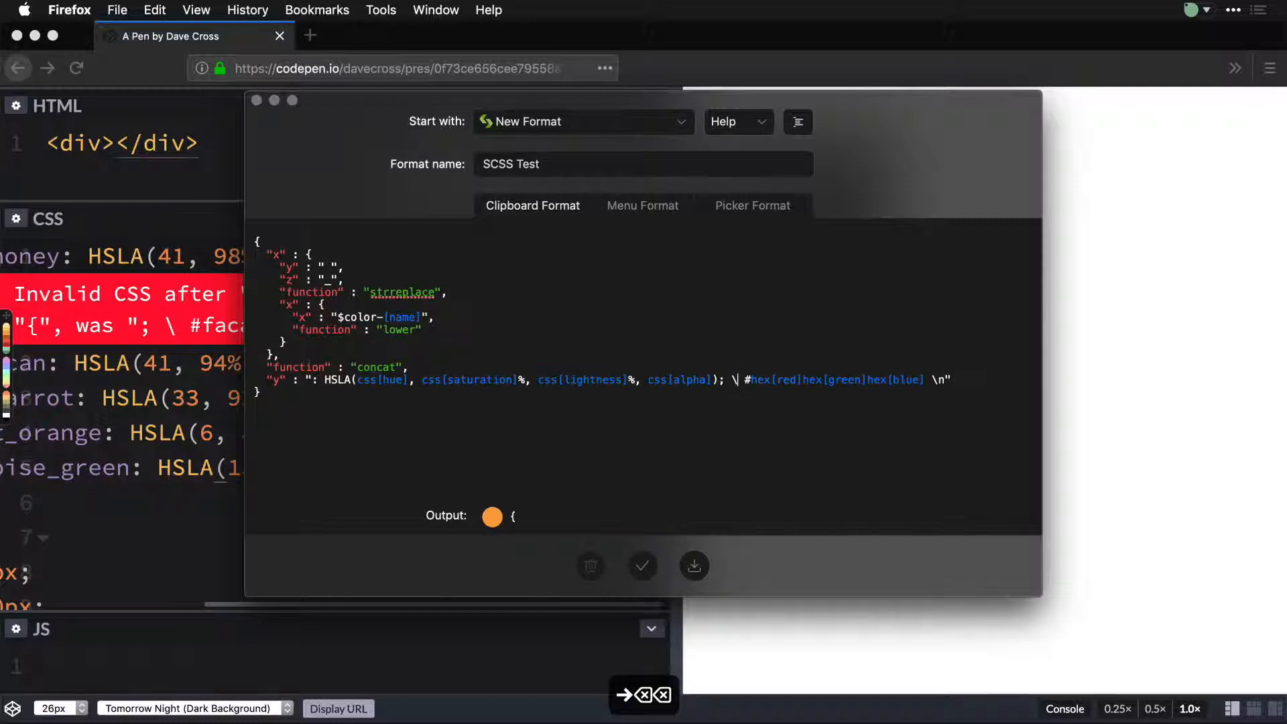
{"action": "type", "text": "//"}
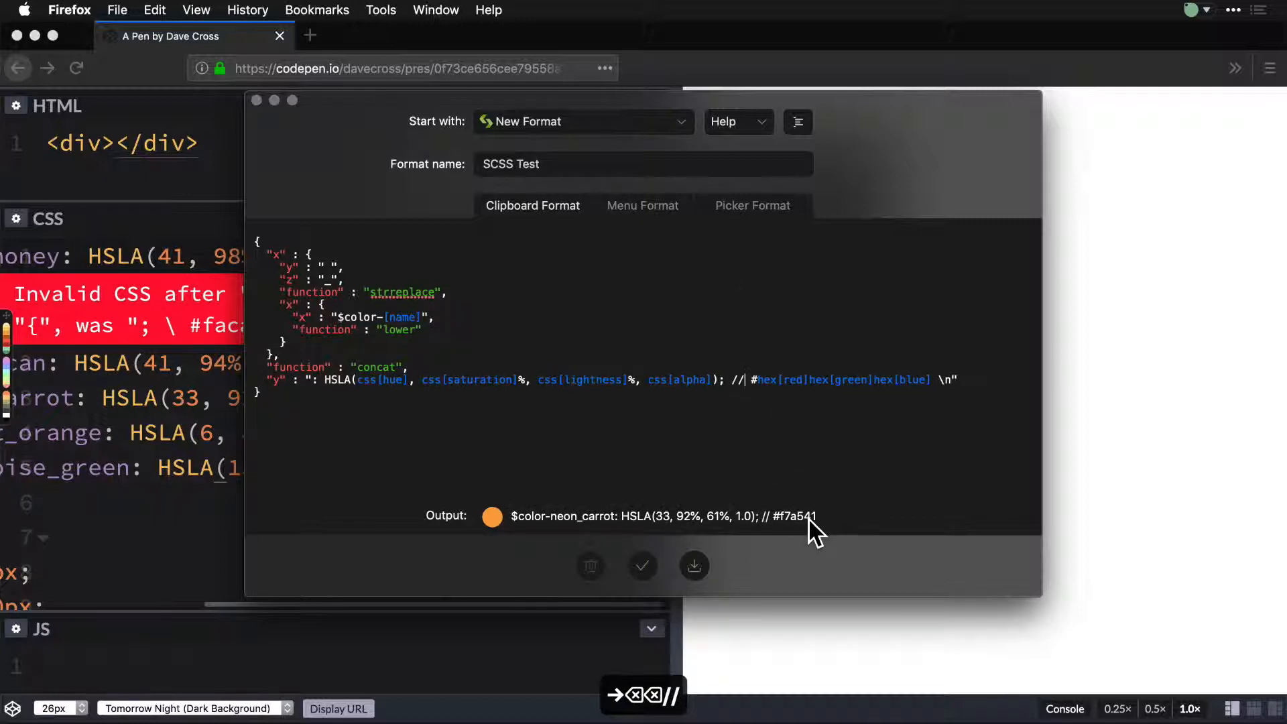
{"action": "left_click", "coordinate": [800, 121]}
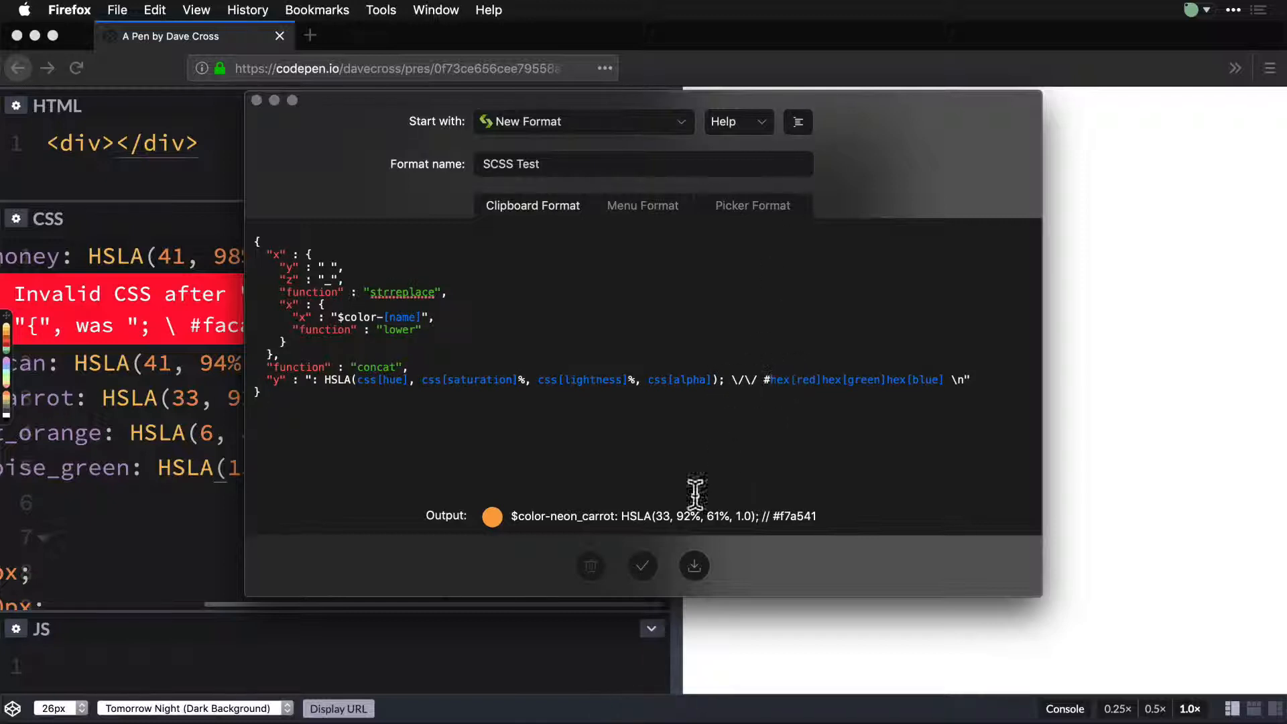
- Save the SCSS Test format and close both the format editor and Sip's preferences
{"action": "left_click", "coordinate": [644, 564]}
{"action": "left_click", "coordinate": [256, 101]}
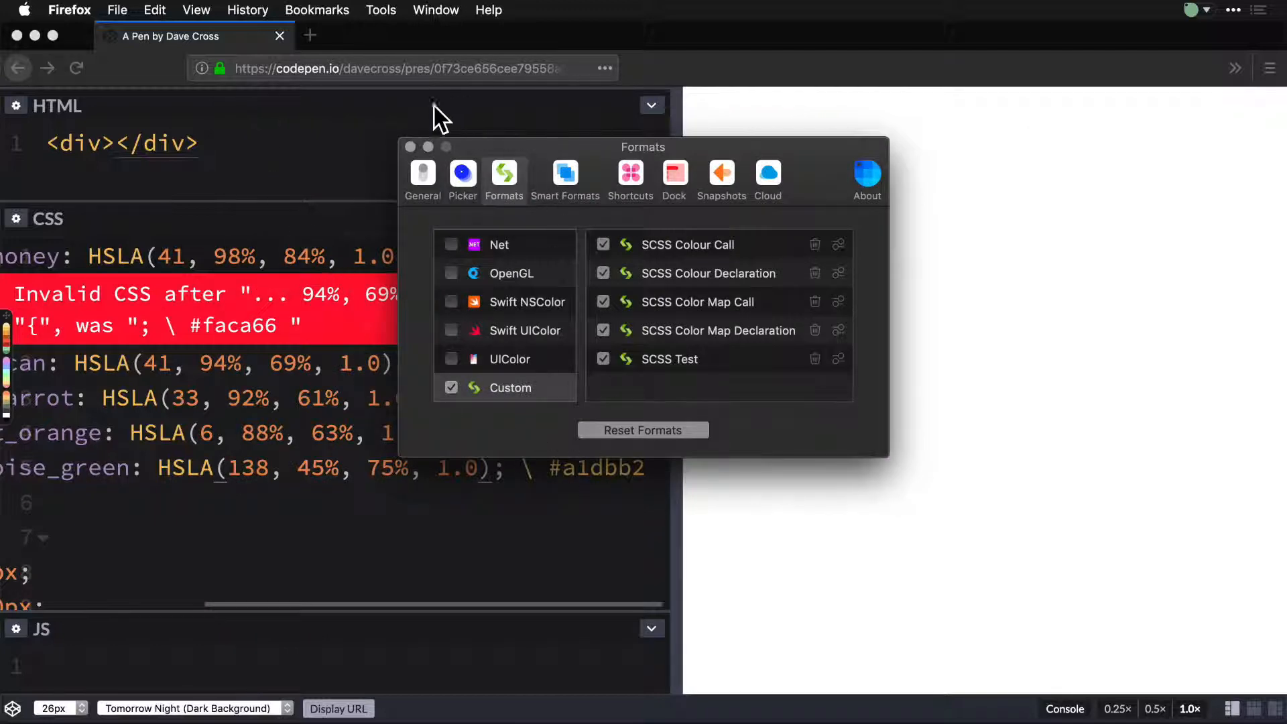
{"action": "left_click", "coordinate": [410, 146]}
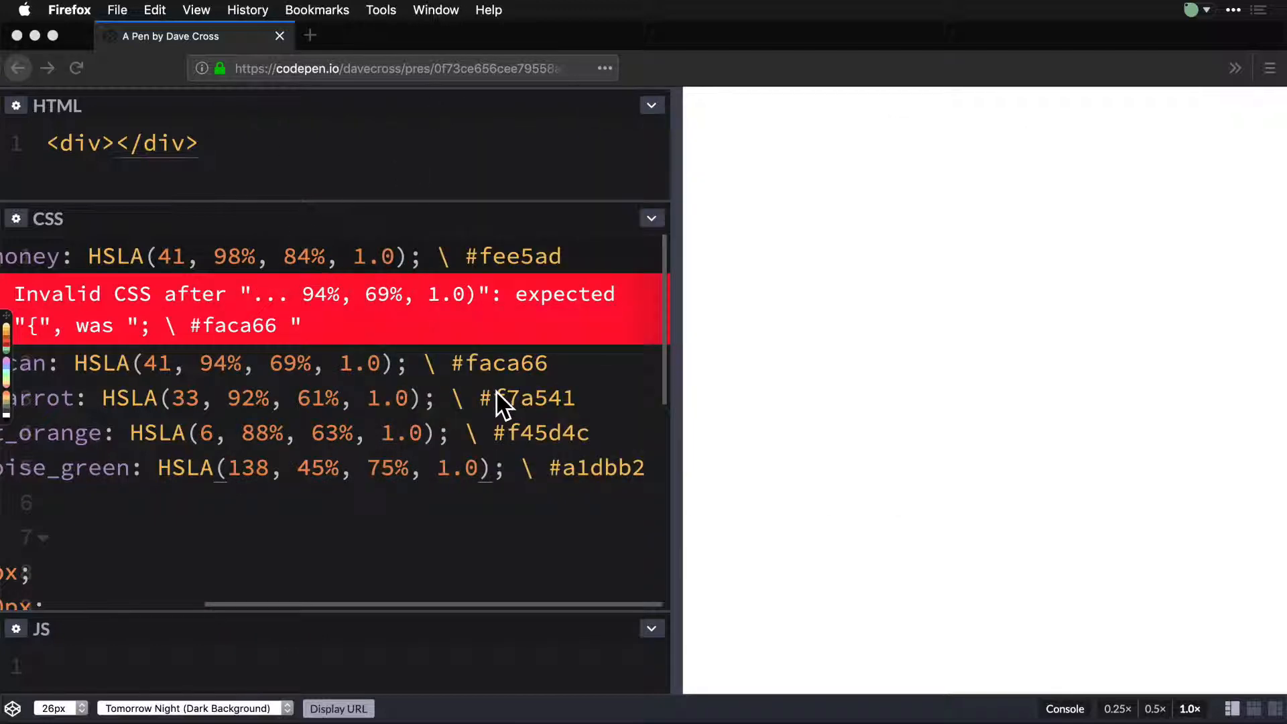
- Delete the faulty color declarations above the div rule and insert Turquoise Green from the Anything palette on line 1
{"action": "left_click", "coordinate": [655, 469]}
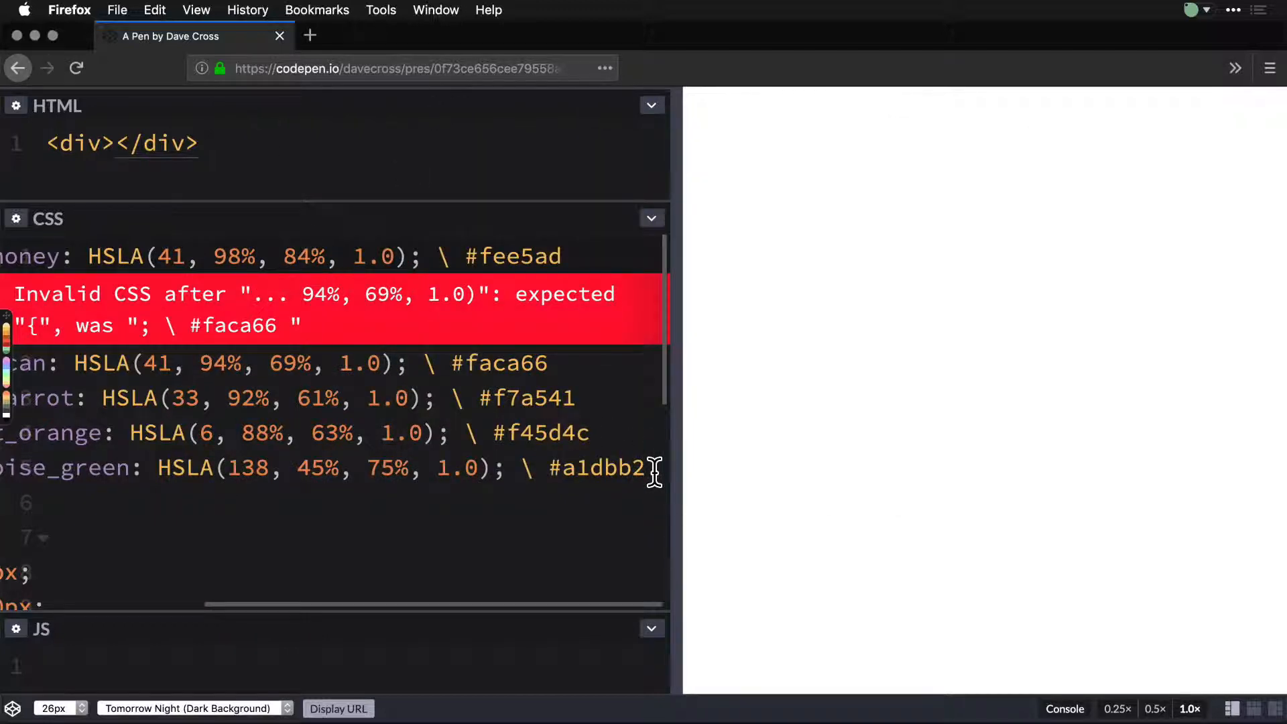
{"action": "key", "text": "super+shift+Up"}
{"action": "key", "text": "BackSpace"}
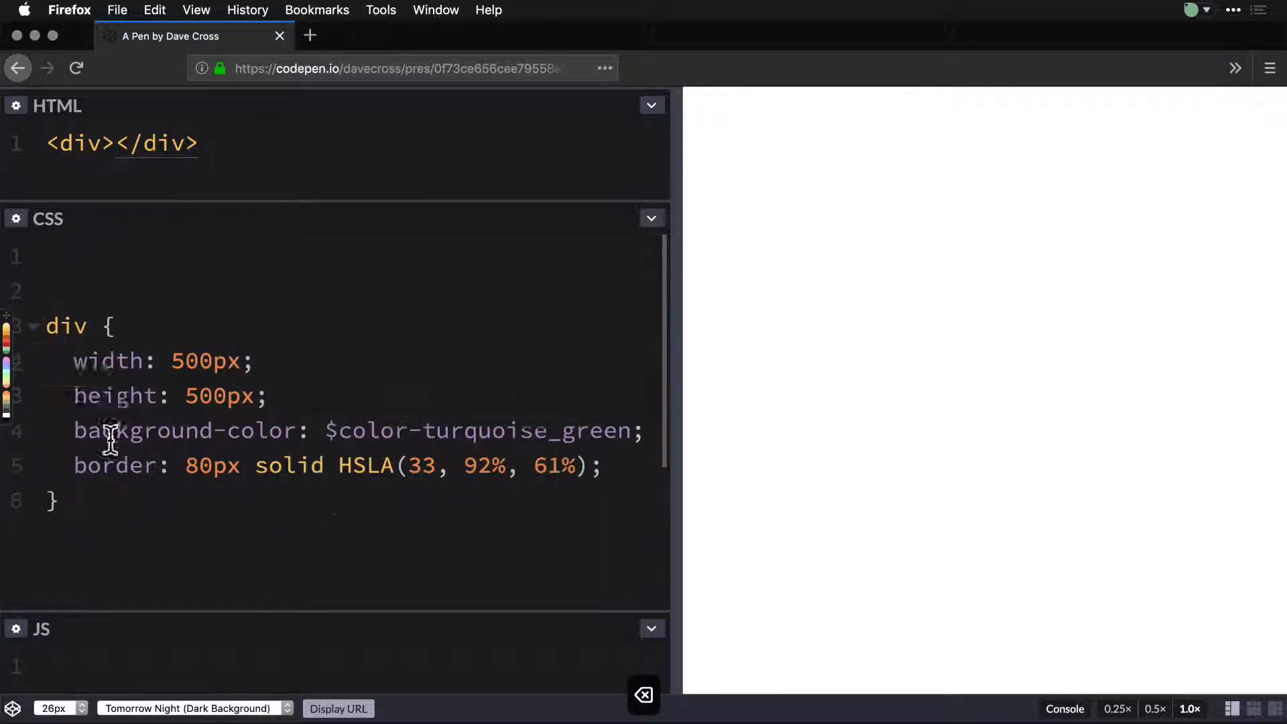
{"action": "mouse_move", "coordinate": [3, 342]}
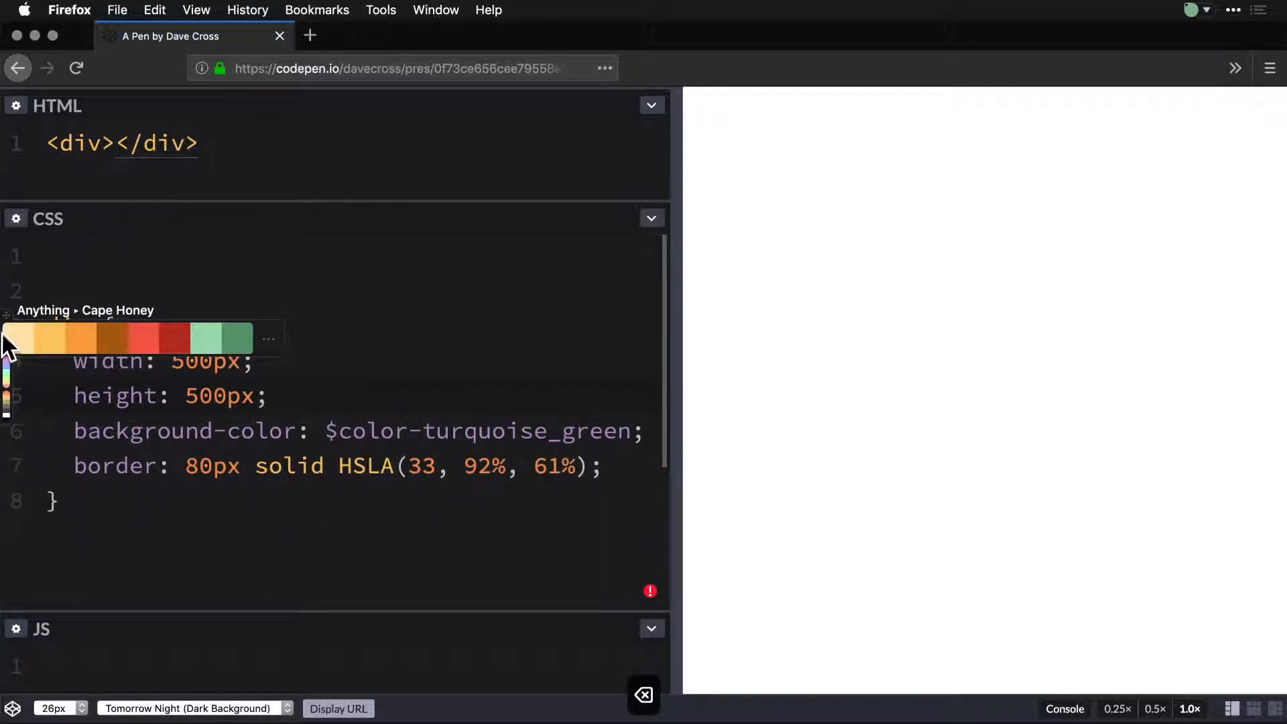
{"action": "left_click", "coordinate": [200, 340]}
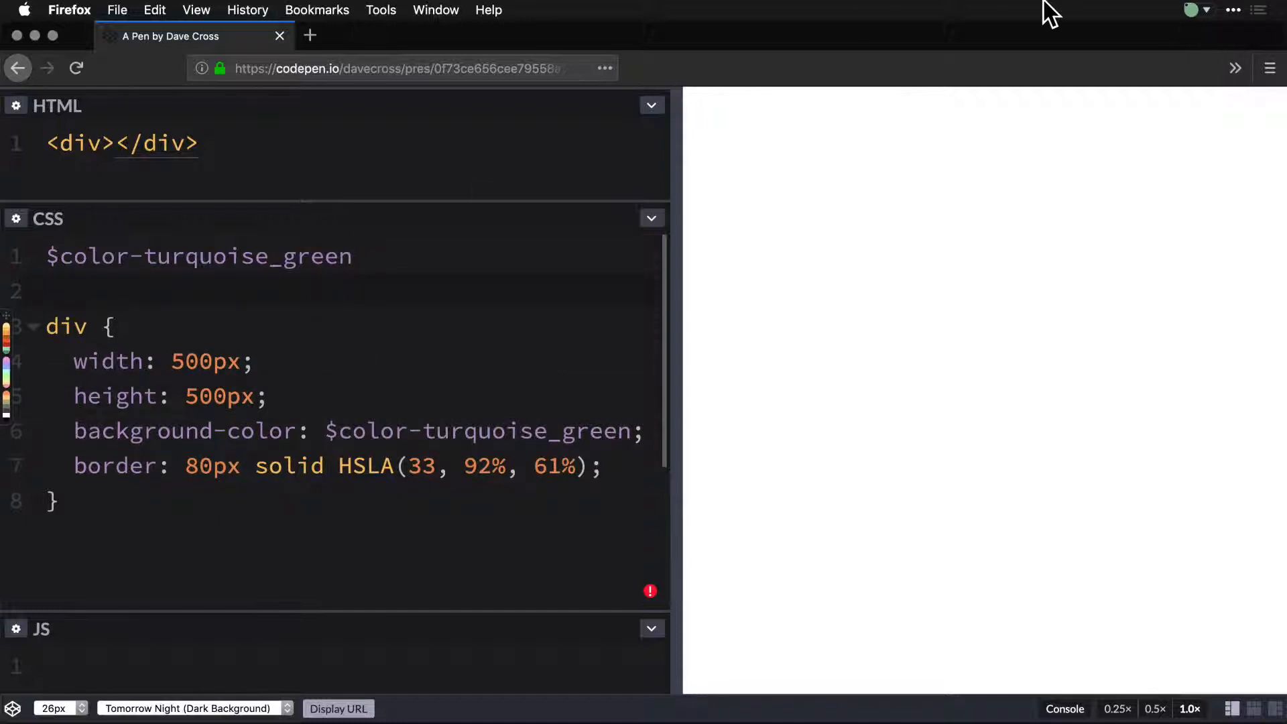
- Switch Sip's color format to SCSS Test and delete the bare $color-turquoise_green reference from line 1
{"action": "left_click", "coordinate": [1196, 10]}
{"action": "left_click", "coordinate": [1128, 76]}
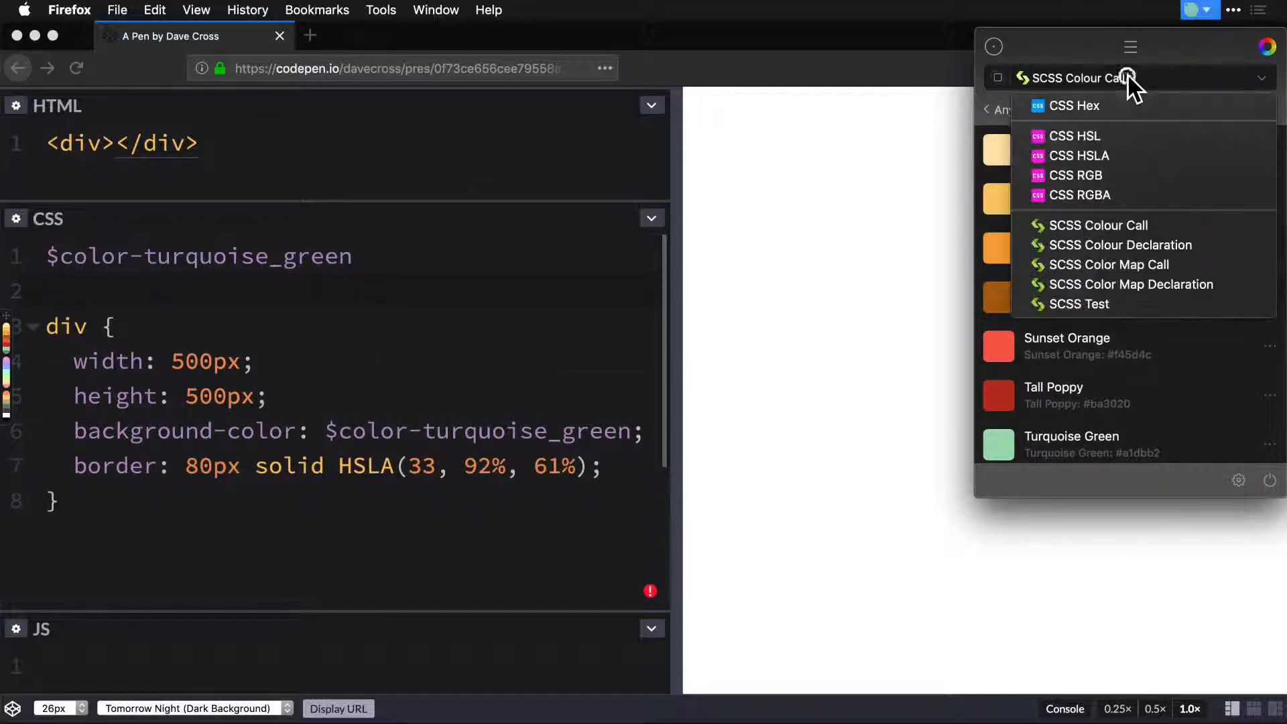
{"action": "left_click", "coordinate": [1079, 305]}
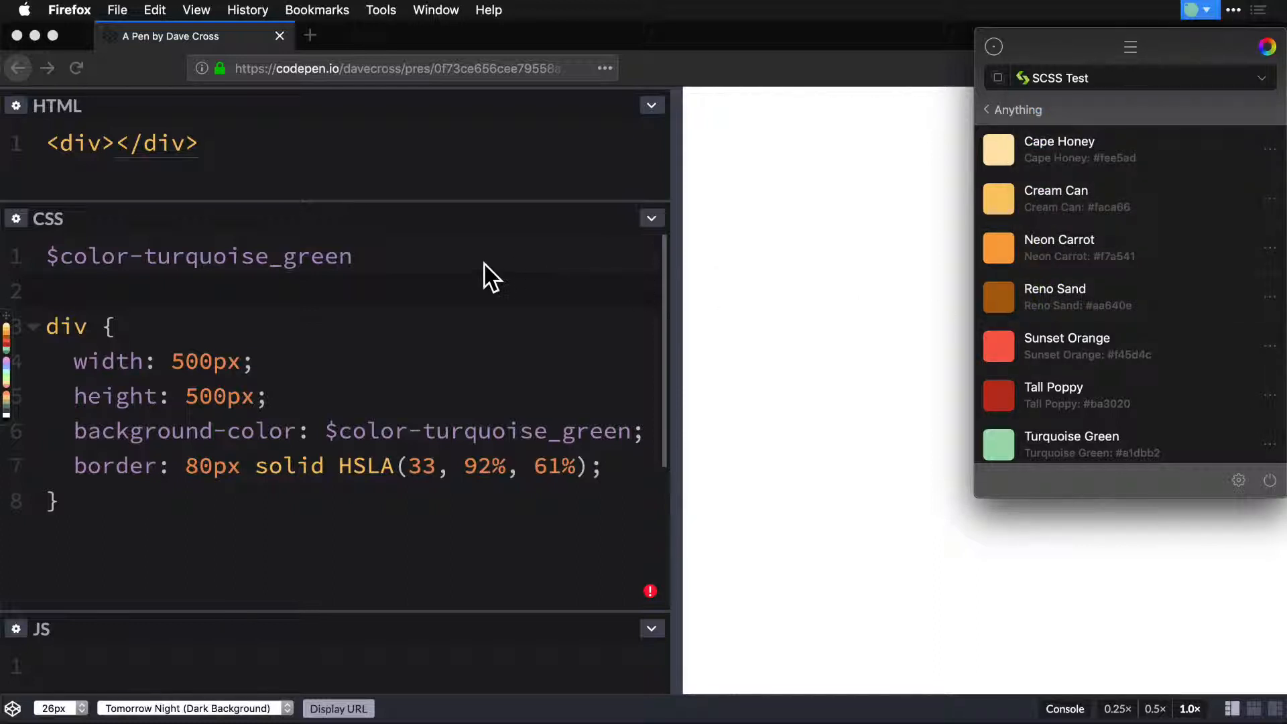
{"action": "left_click", "coordinate": [411, 258]}
{"action": "key", "text": "super+shift+Left"}
{"action": "key", "text": "BackSpace"}
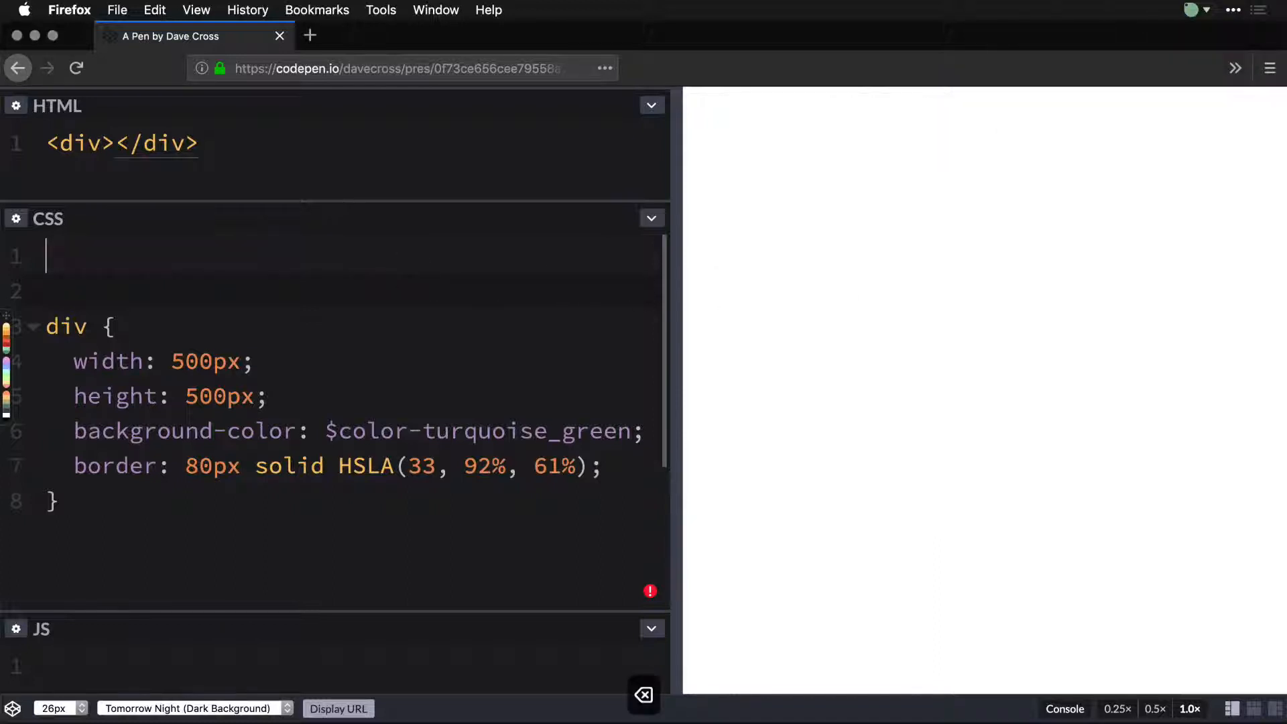
- Insert variable declarations for Turquoise Green and Neon Carrot from the Anything palette above the div rule
{"action": "mouse_move", "coordinate": [6, 338]}
{"action": "left_click", "coordinate": [203, 339]}
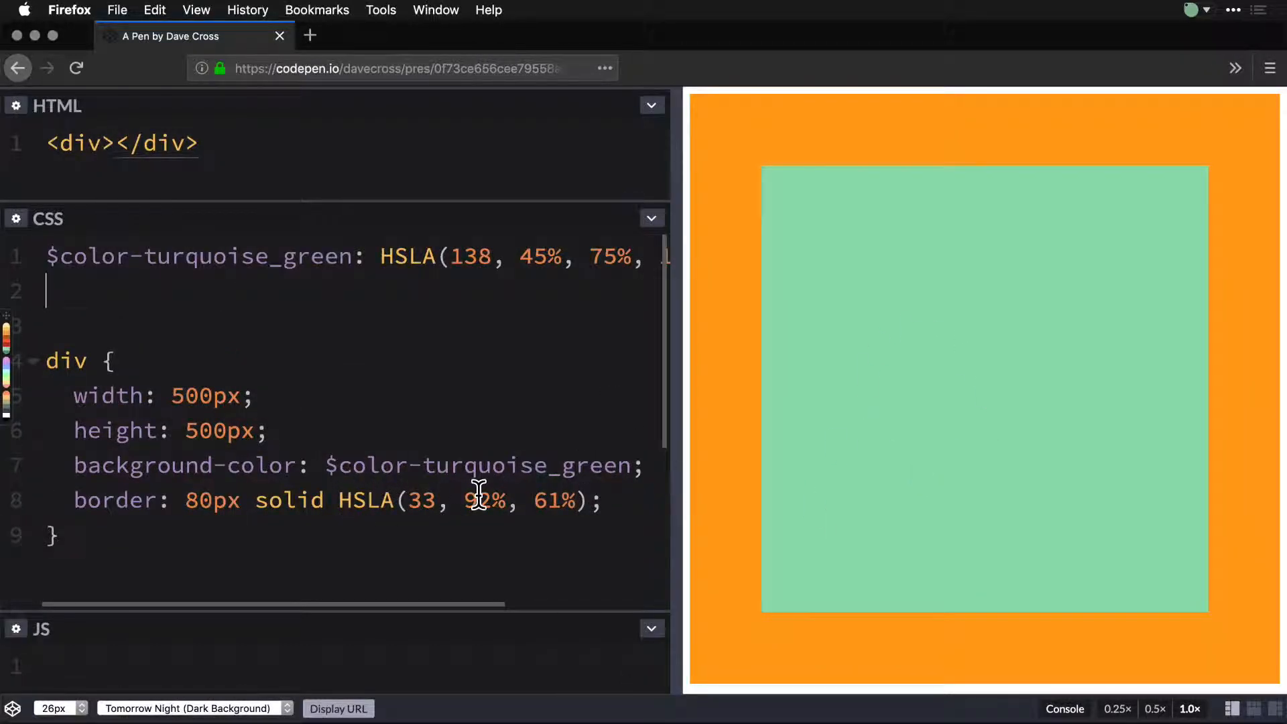
{"action": "mouse_move", "coordinate": [3, 339]}
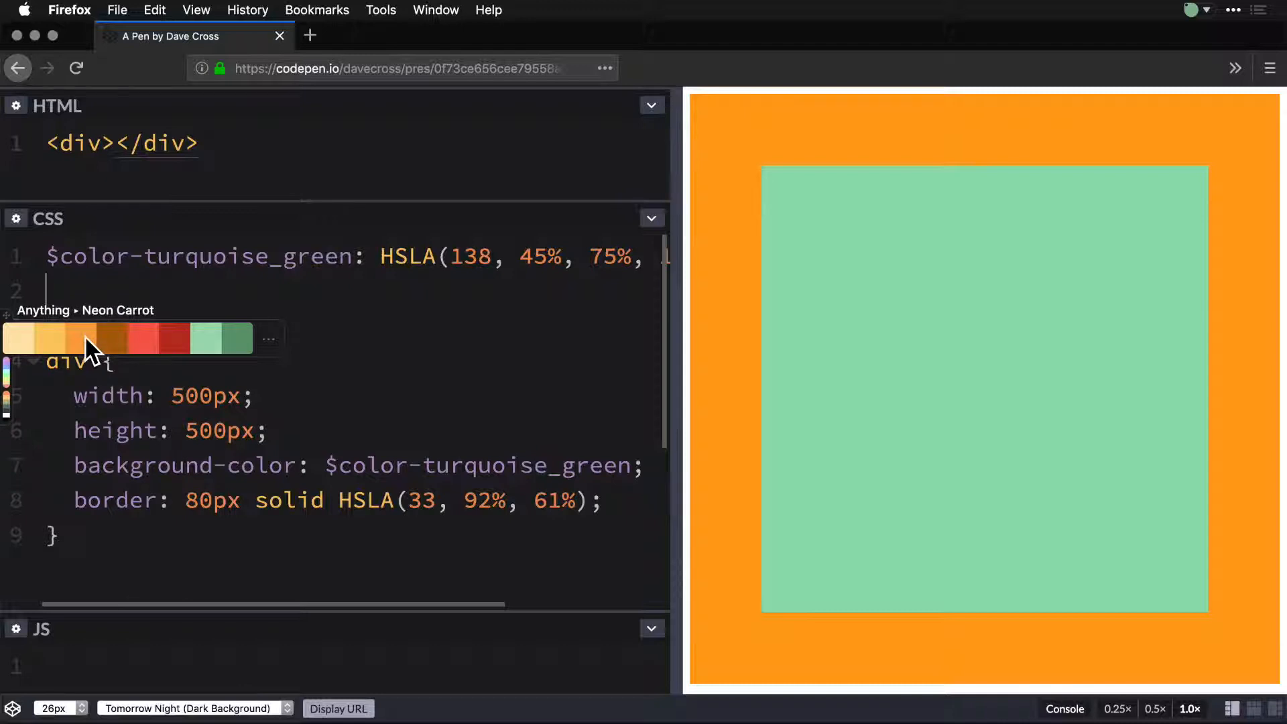
{"action": "type", "text": "$color-neon_carrot: HSLA(33, 92%, 61%, 1.0);"}
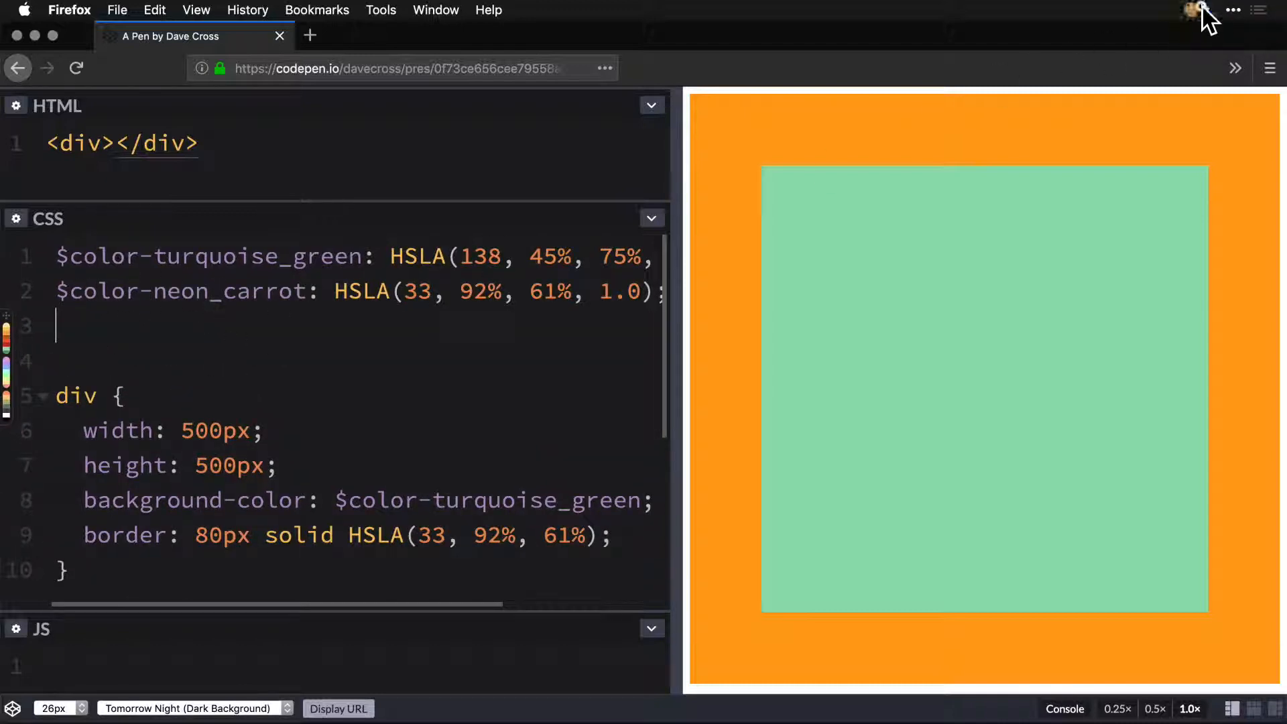
- Replace the border's HSLA value with $color-neon_carrot, using the SCSS Colour Call format and the Anything palette
{"action": "left_click", "coordinate": [1200, 10]}
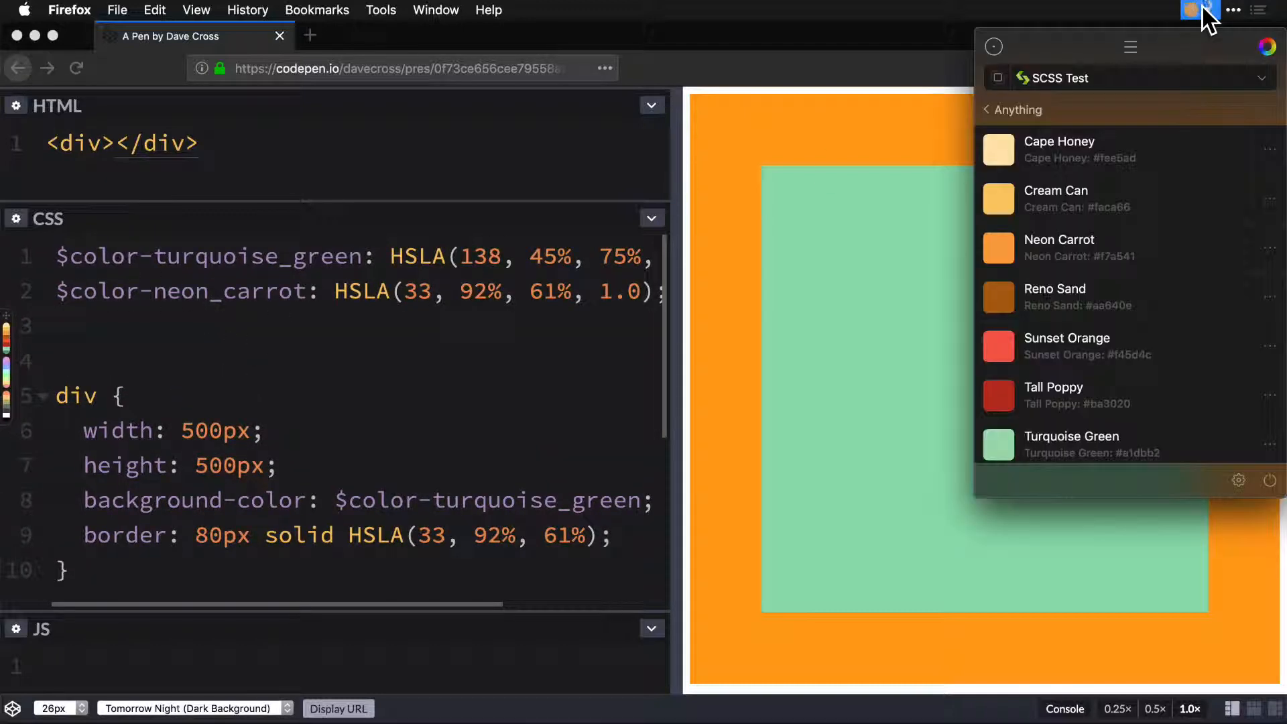
{"action": "left_click", "coordinate": [1075, 79]}
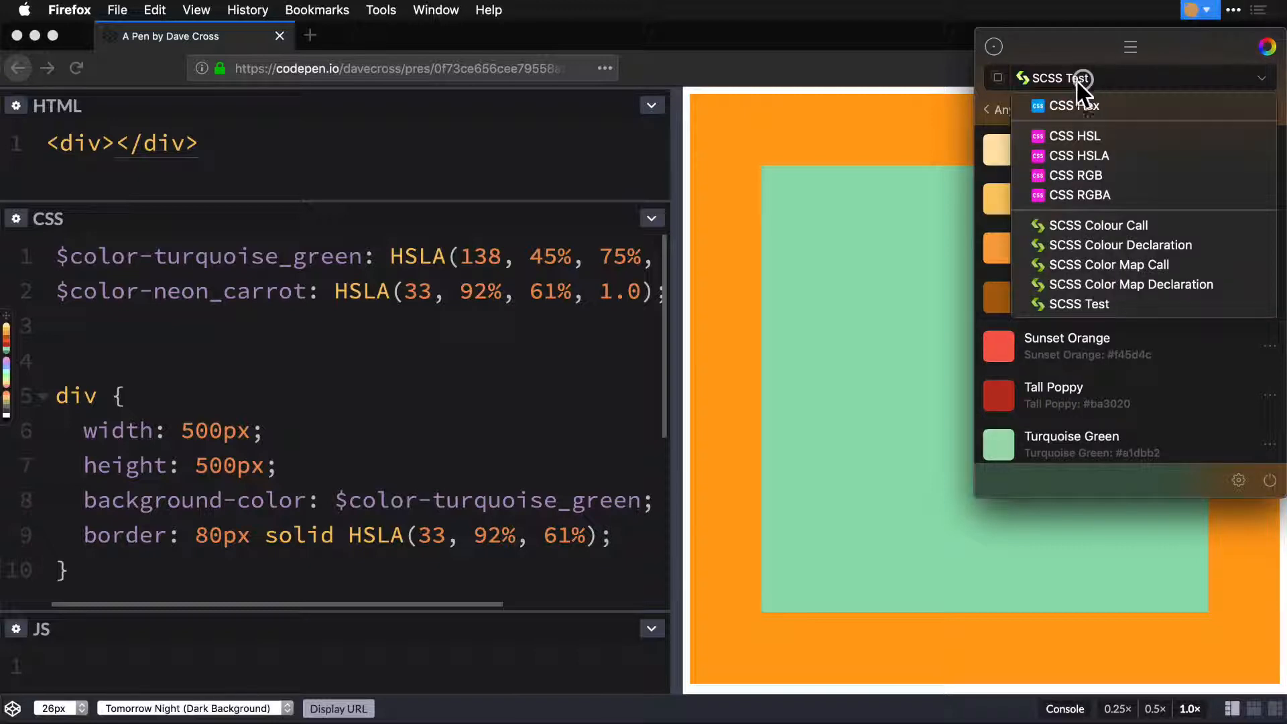
{"action": "left_click", "coordinate": [1086, 225]}
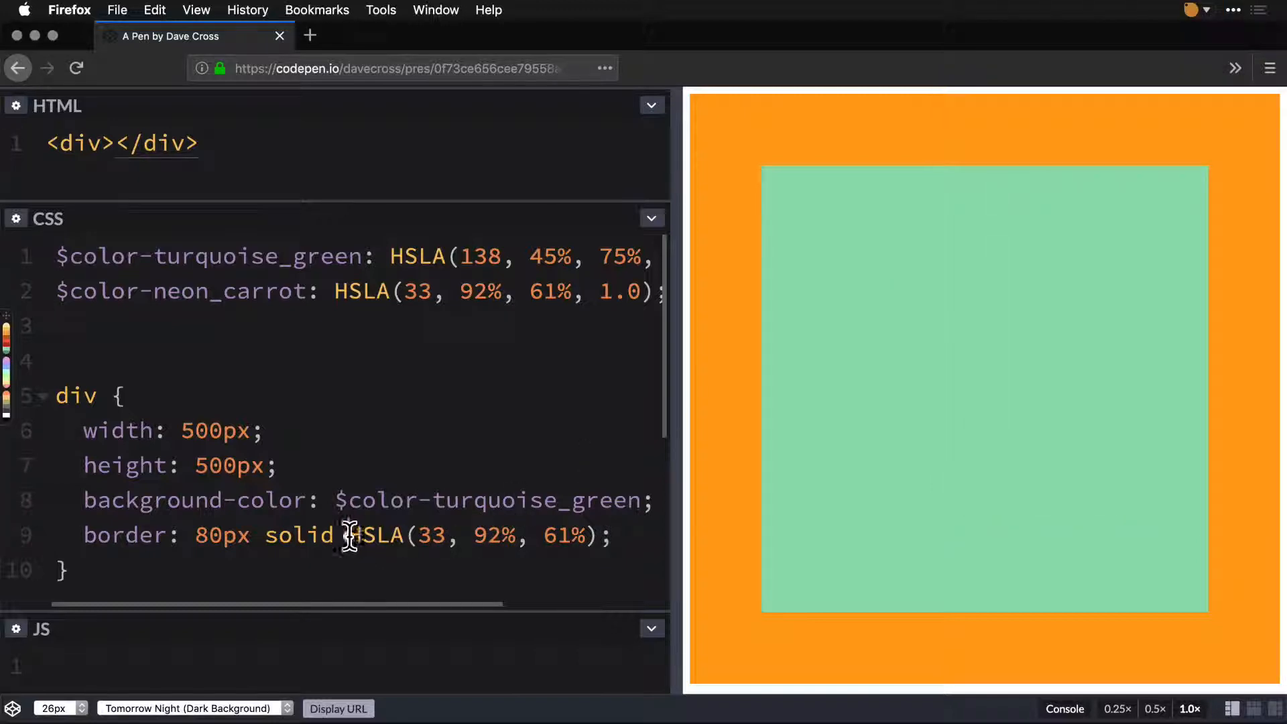
{"action": "left_click_drag", "start_coordinate": [347, 534], "coordinate": [594, 534]}
{"action": "key", "text": "BackSpace"}
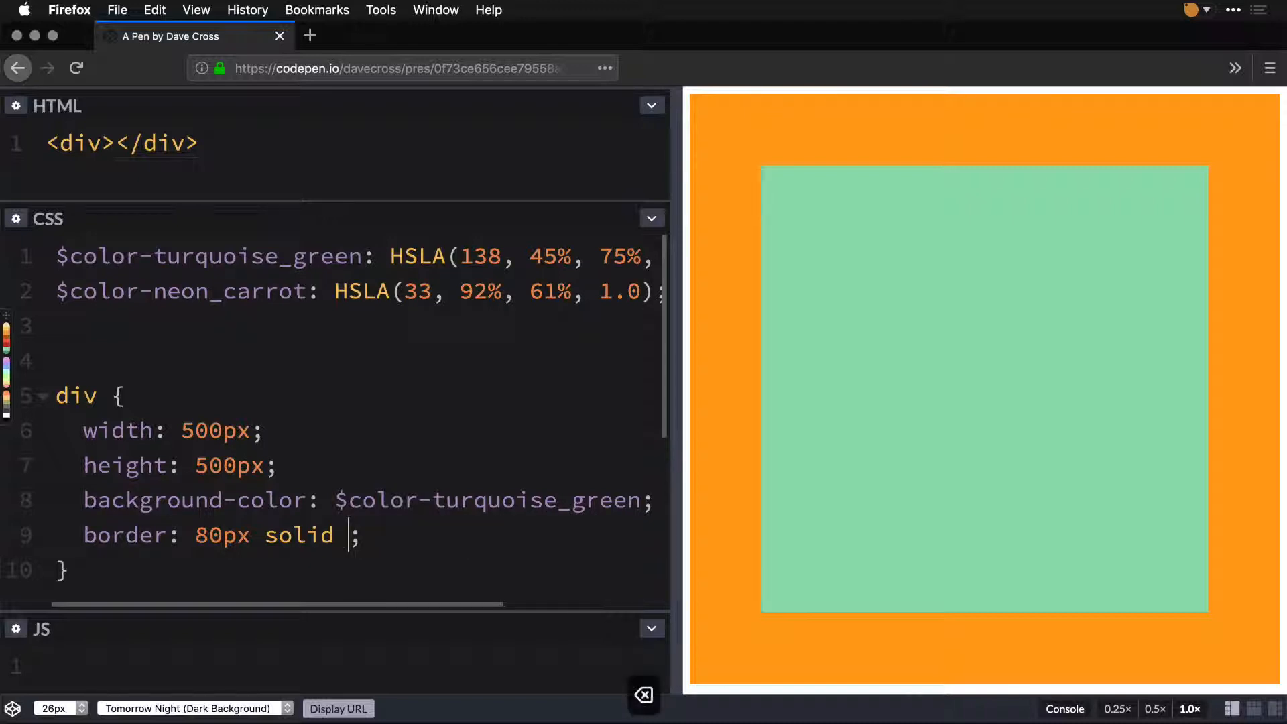
{"action": "mouse_move", "coordinate": [6, 345]}
{"action": "left_click", "coordinate": [78, 339]}
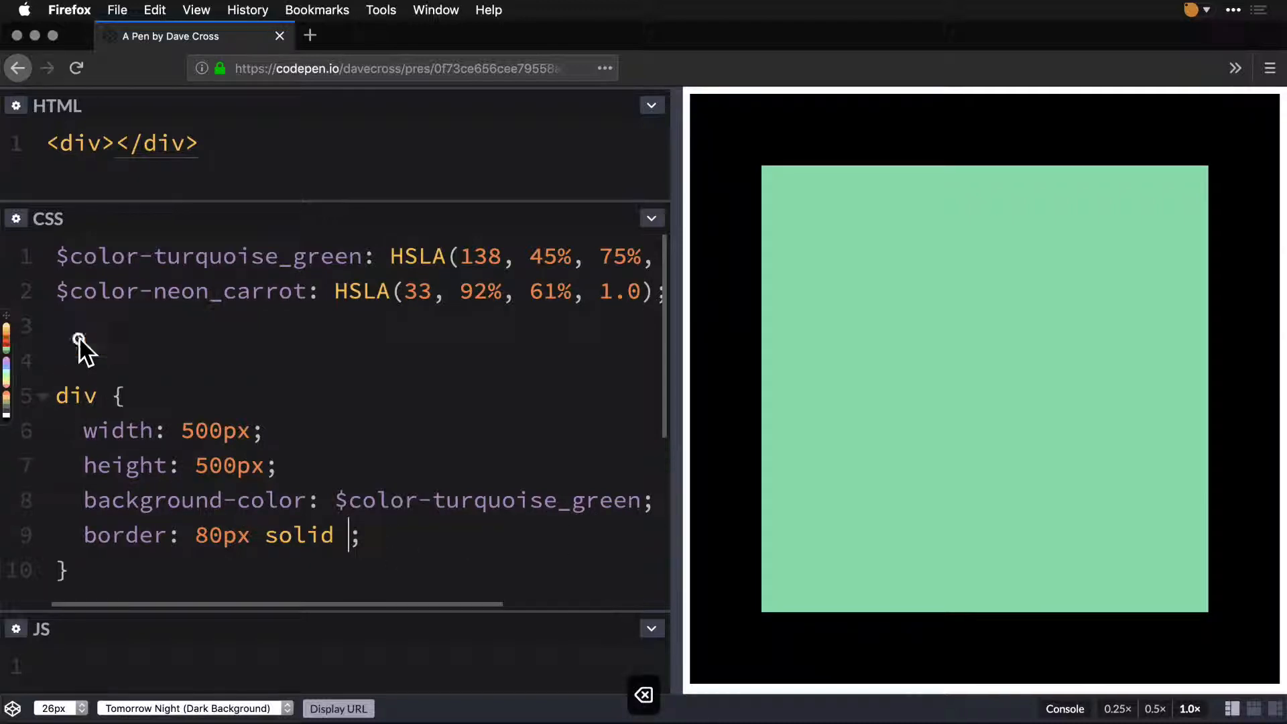
{"action": "type", "text": "$color-neon_carrot"}
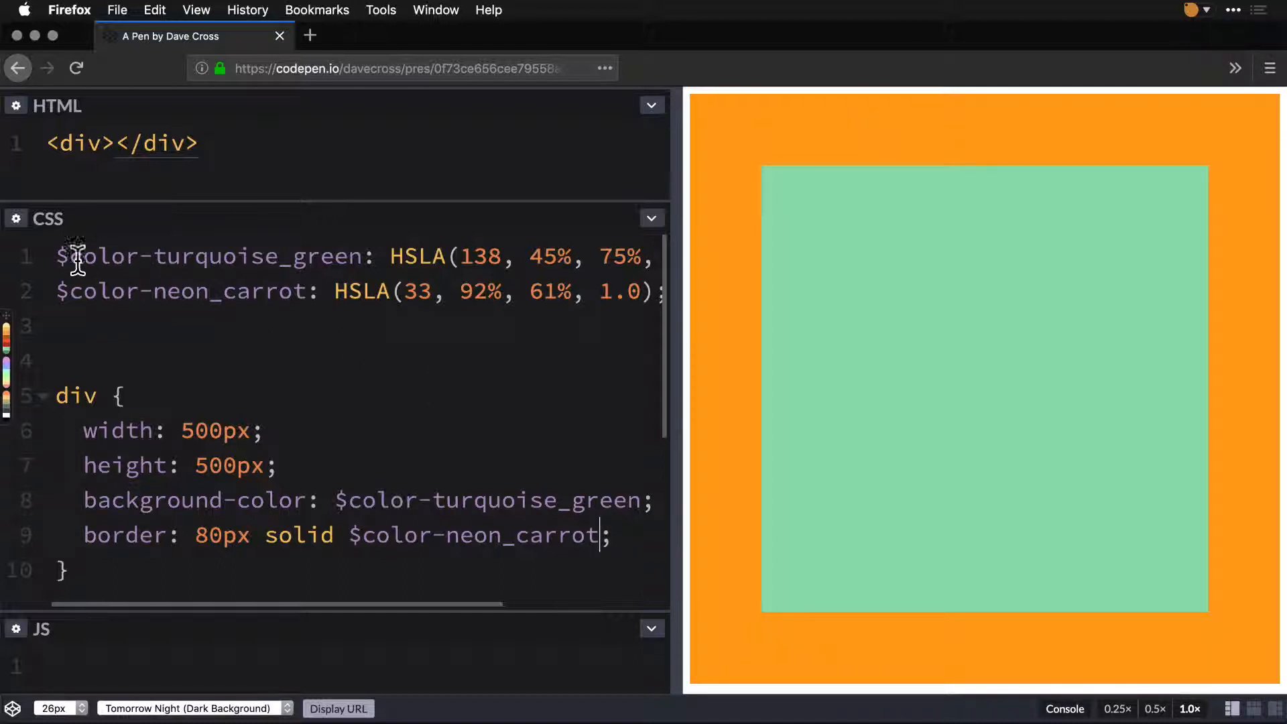
- Examine the full Turquoise Green and Neon Carrot declarations, including their trailing hex comments
{"action": "left_click_drag", "start_coordinate": [58, 256], "coordinate": [334, 290]}
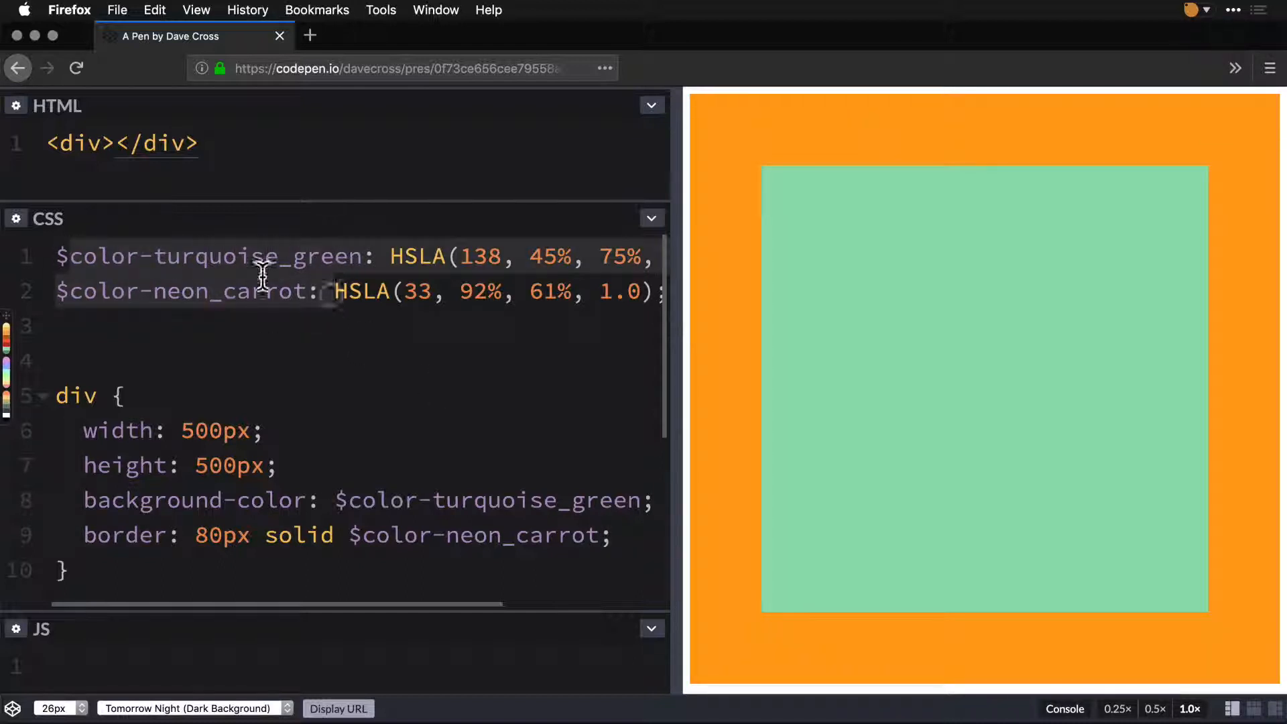
{"action": "scroll", "coordinate": [465, 292], "scroll_direction": "right", "scroll_amount": 5}
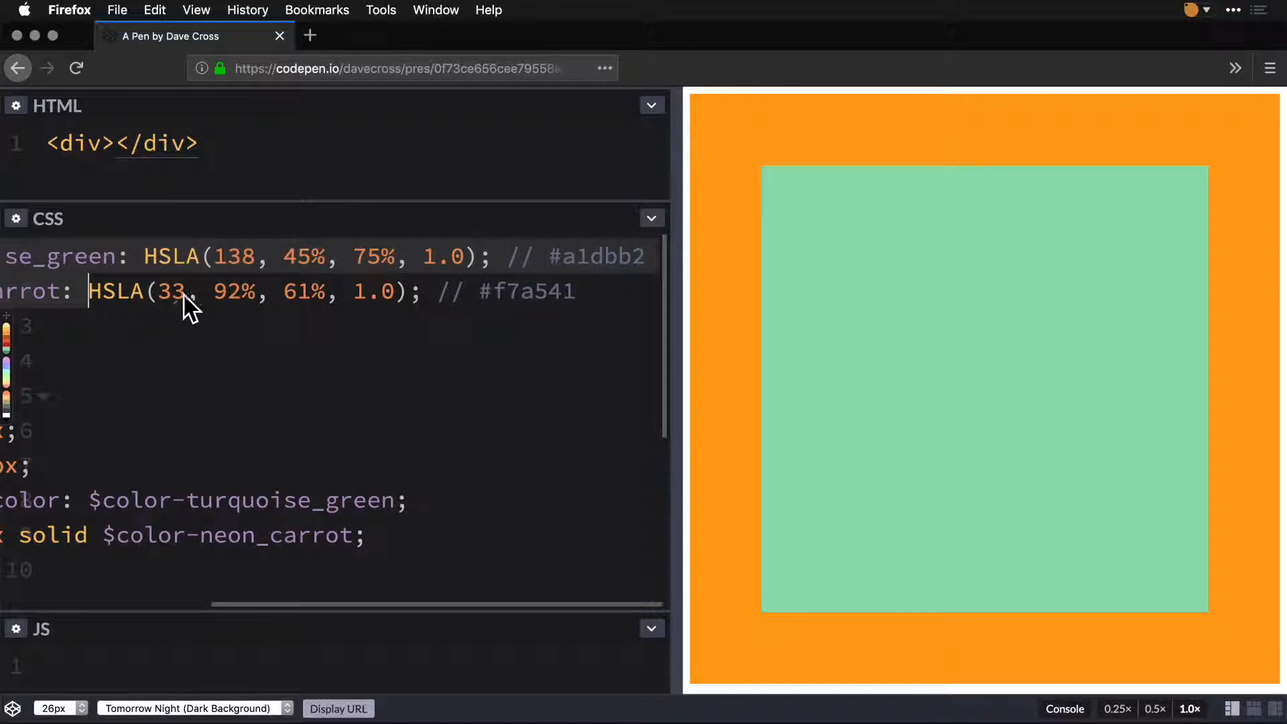
{"action": "scroll", "coordinate": [204, 305], "scroll_direction": "left", "scroll_amount": 5}
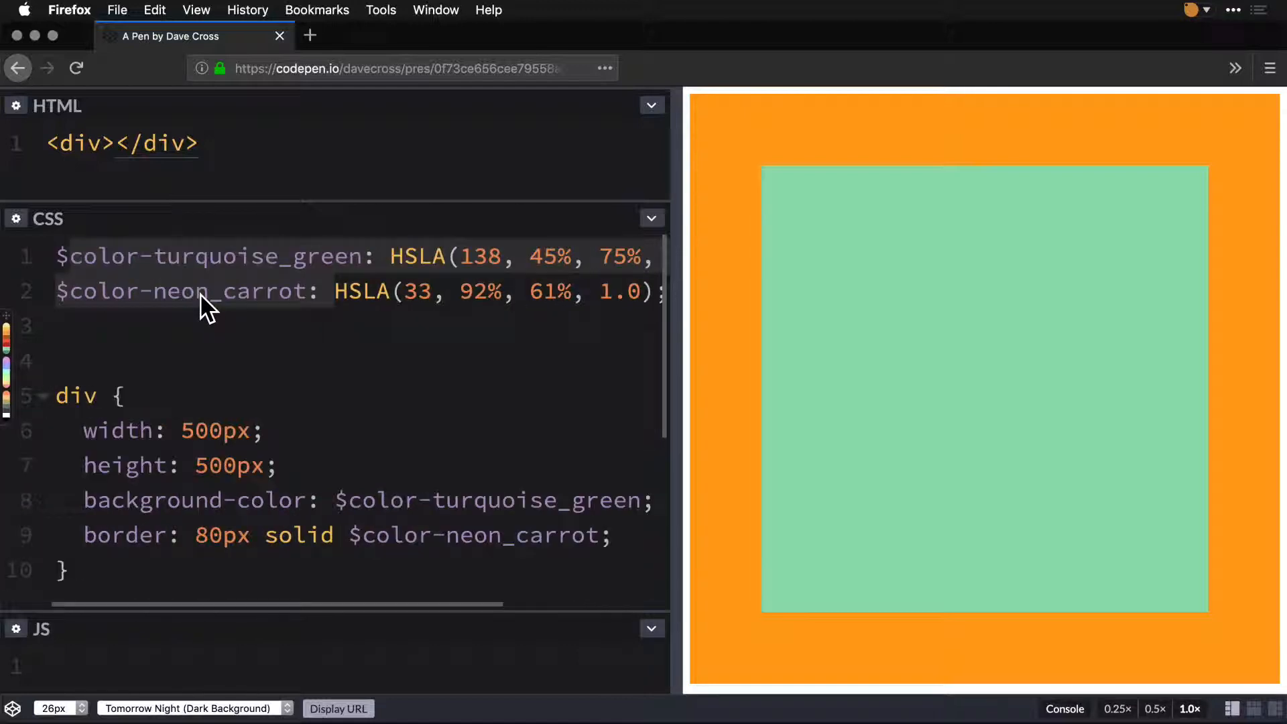